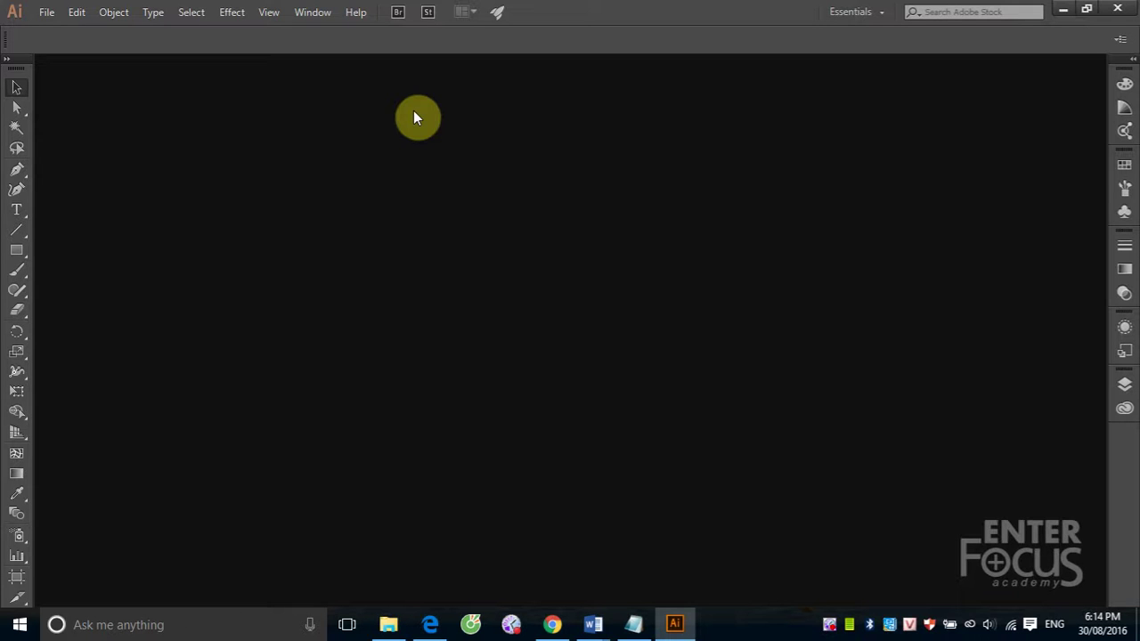
# Open the Essentials workspace switcher to list presets like Painting, Tracing, Typography and Web.
pyautogui.click(398, 12)
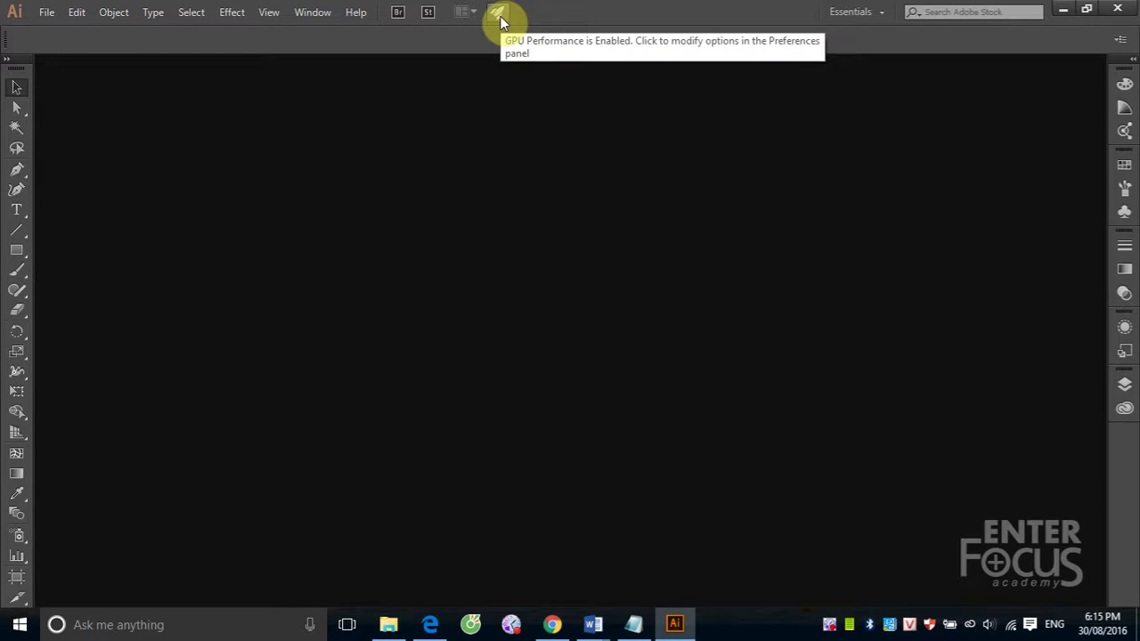
pyautogui.click(881, 11)
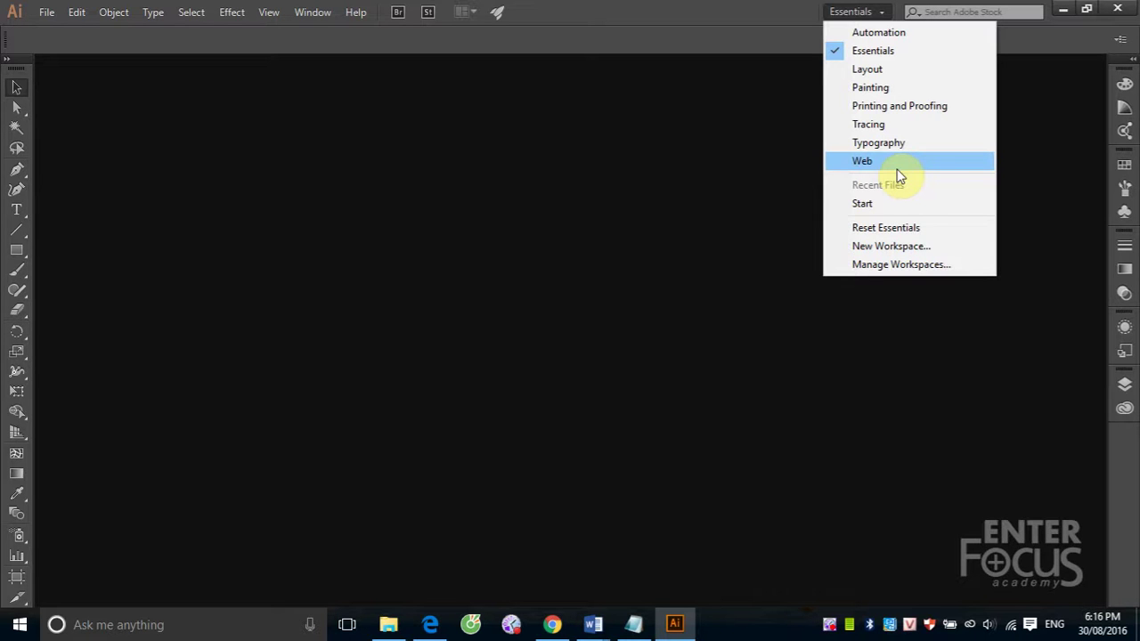
# Switch to the Web workspace, then Typography, and finally back to Essentials.
pyautogui.click(884, 162)
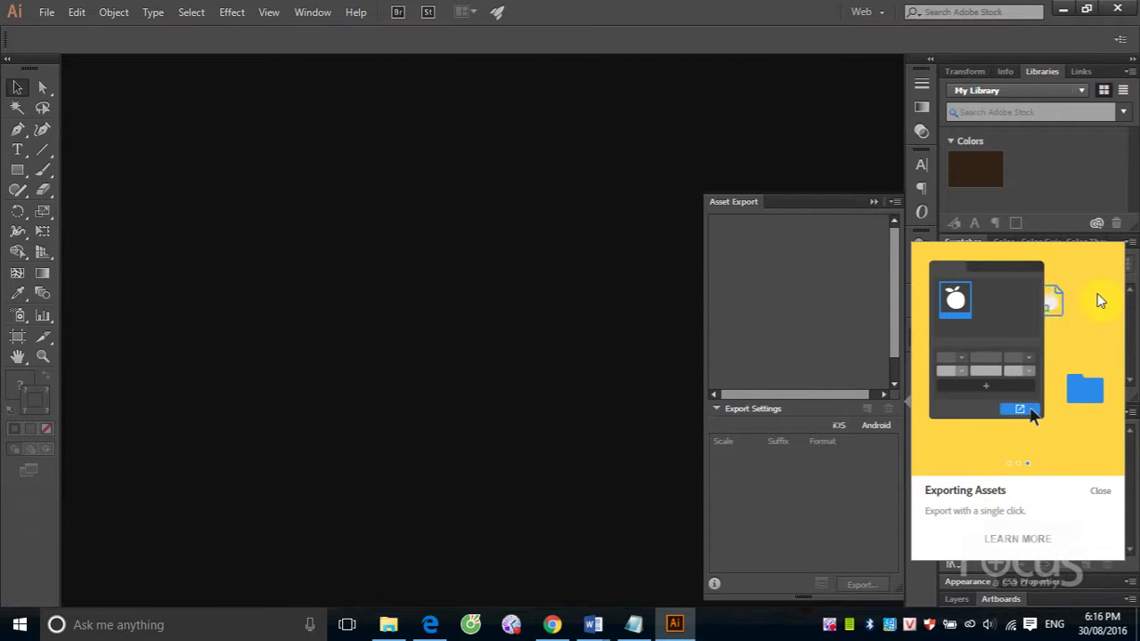
pyautogui.click(884, 14)
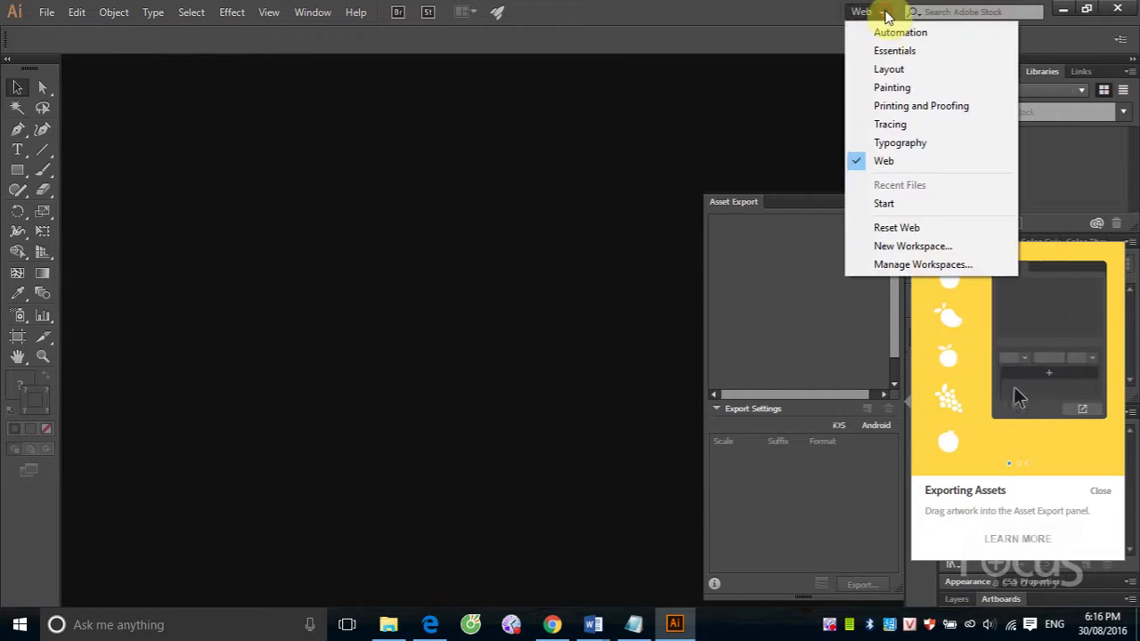
pyautogui.click(893, 145)
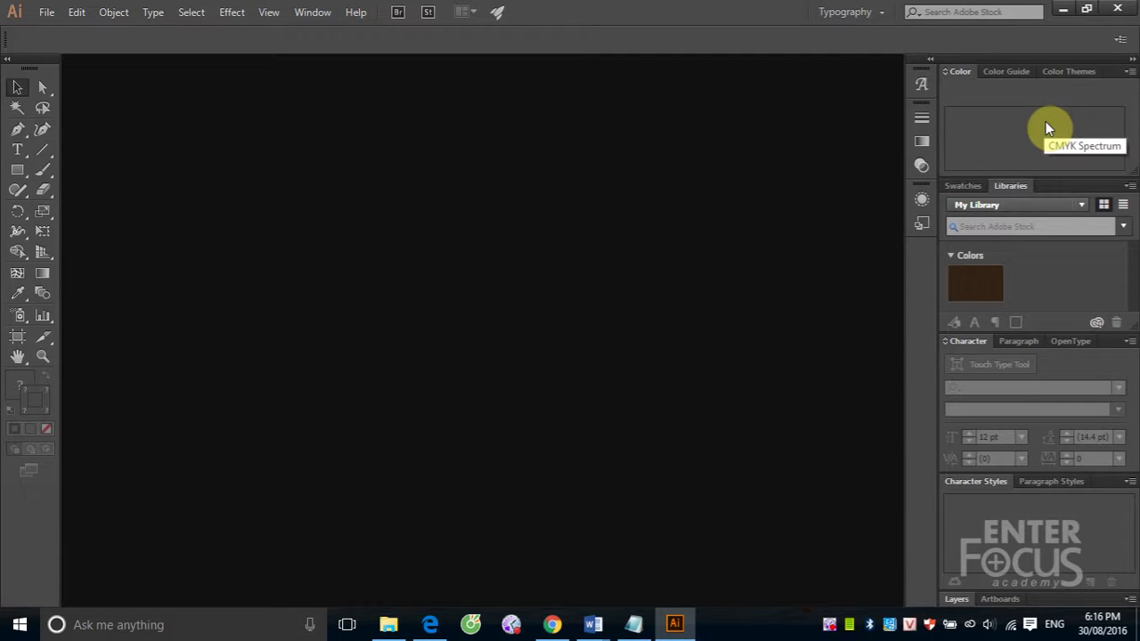
pyautogui.click(881, 13)
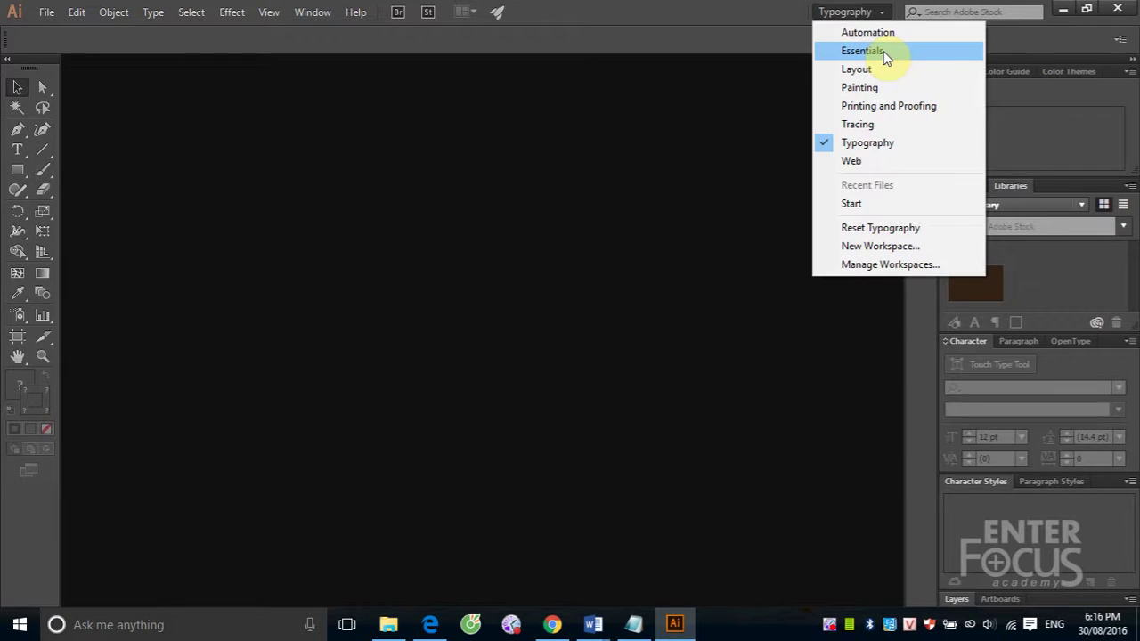
pyautogui.click(884, 53)
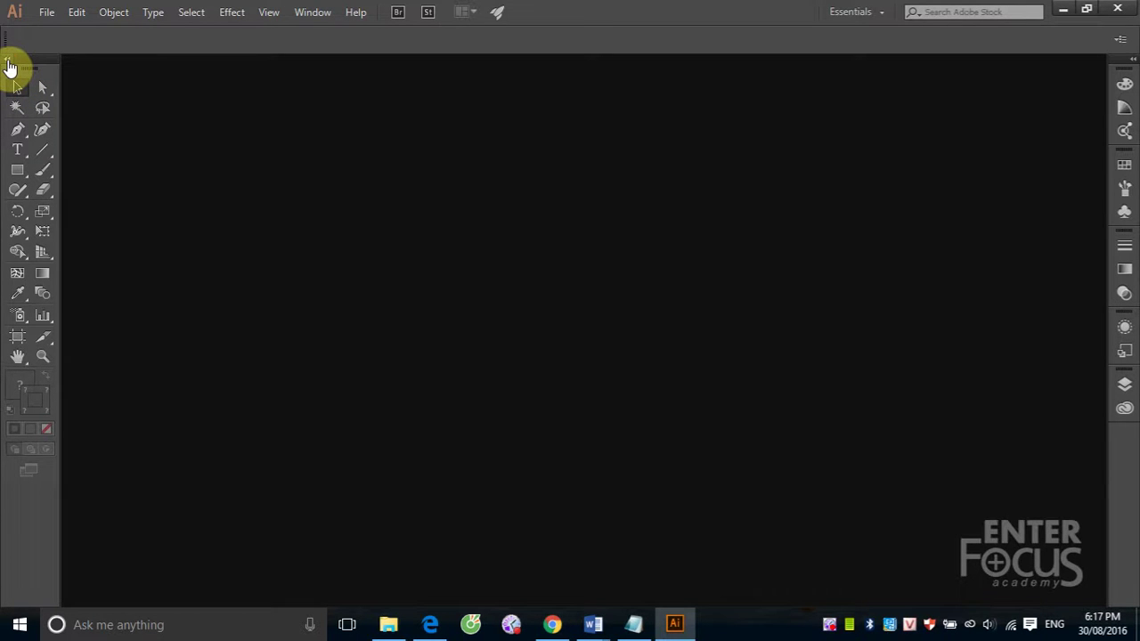
# Toggle the toolbar to one column and back, expand and collapse the dock, then open Swatches.
pyautogui.click(8, 62)
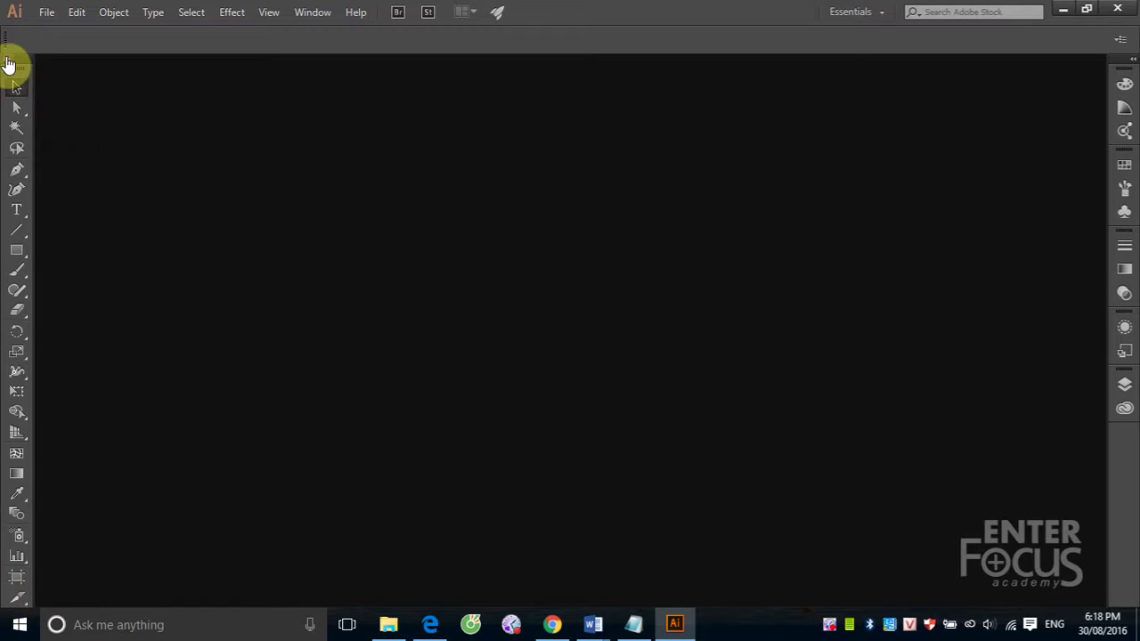
pyautogui.click(9, 65)
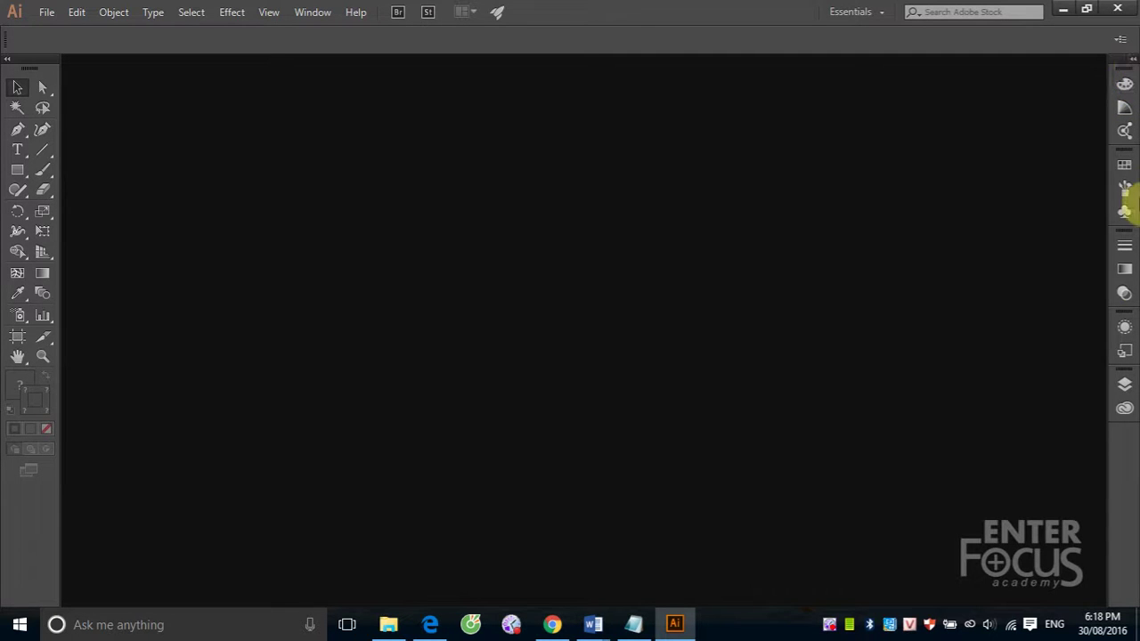
pyautogui.click(1131, 60)
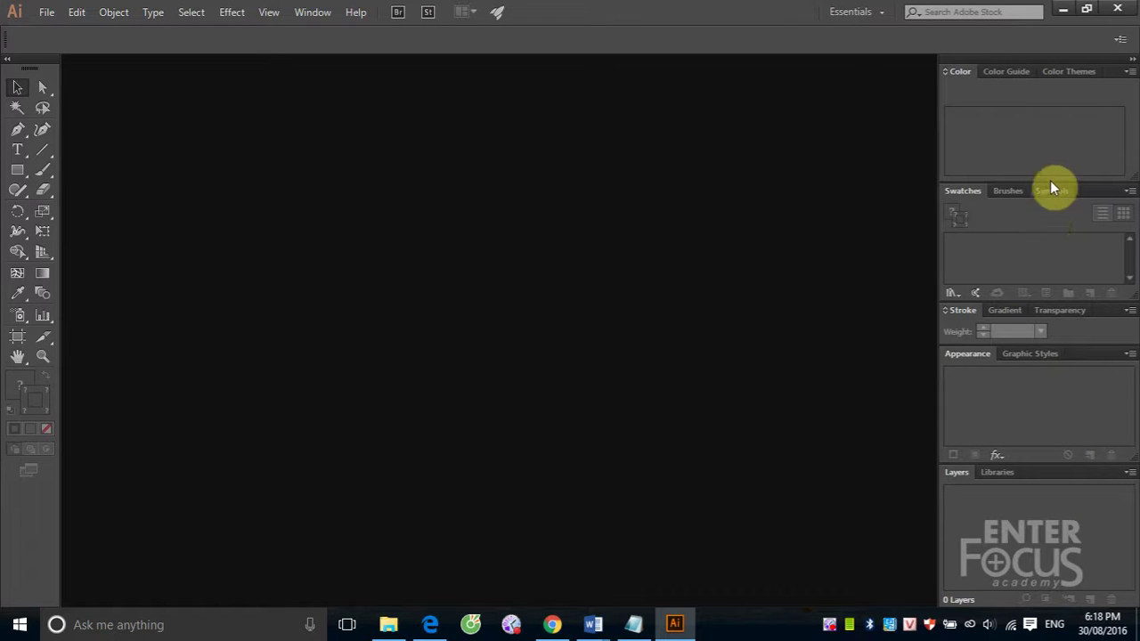
pyautogui.click(1131, 64)
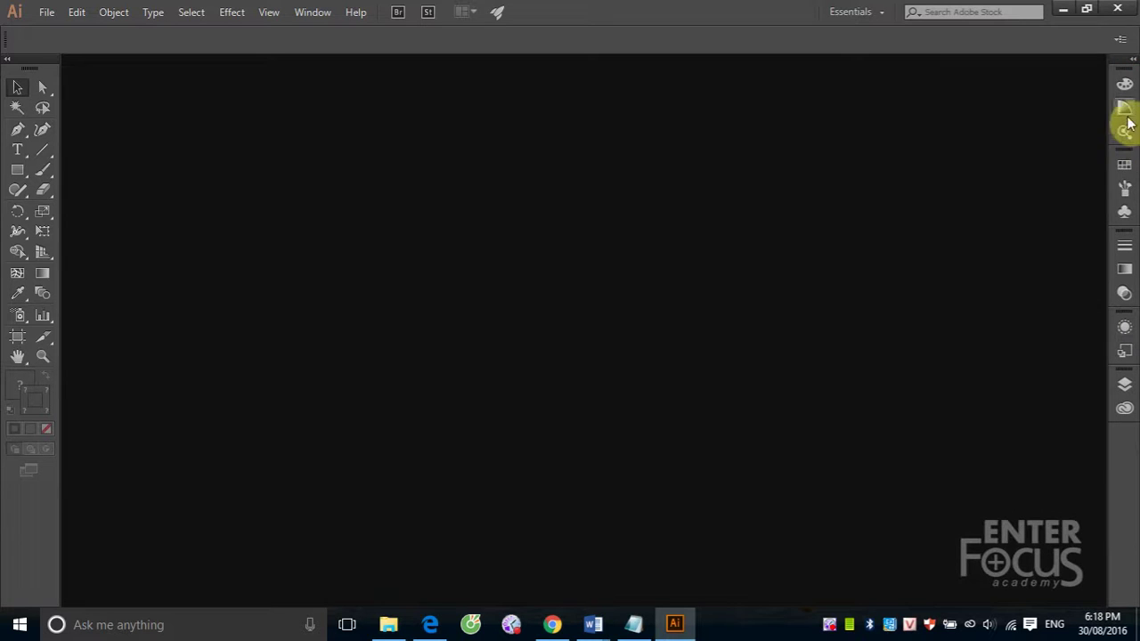
pyautogui.click(1124, 168)
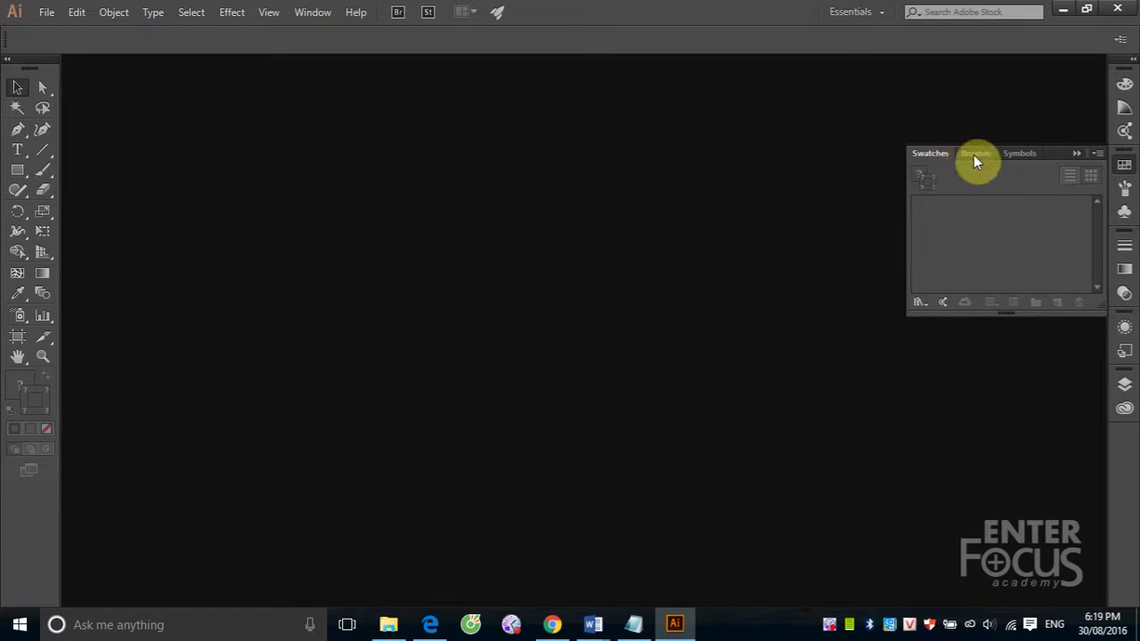
# Preview the Brushes panel, then tear the Swatches tab out into a floating panel.
pyautogui.click(973, 154)
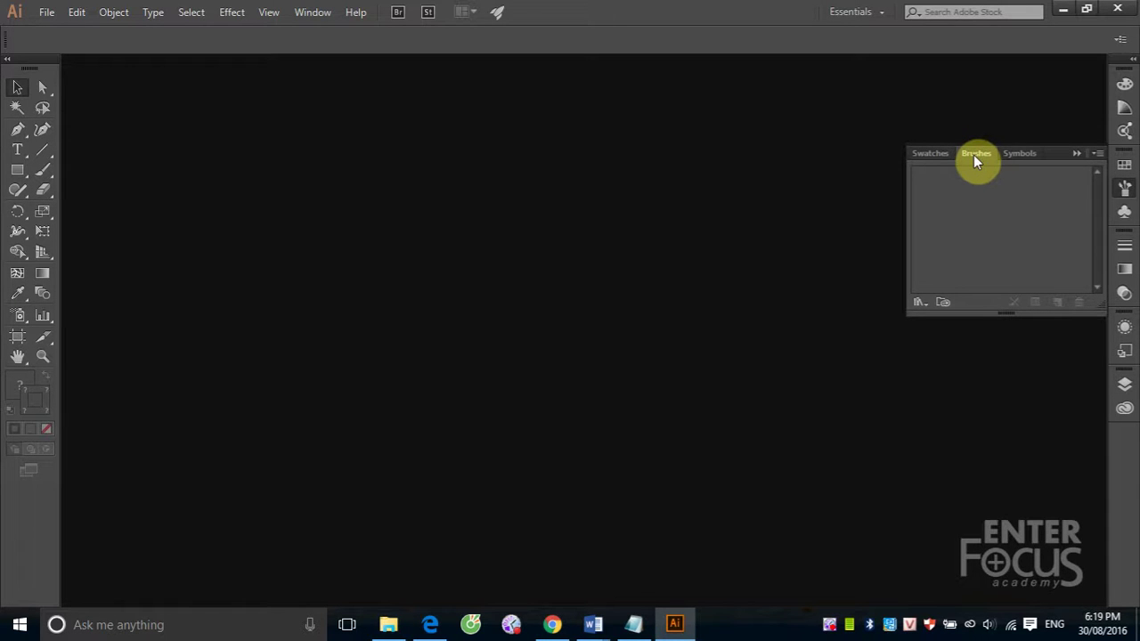
pyautogui.click(924, 153)
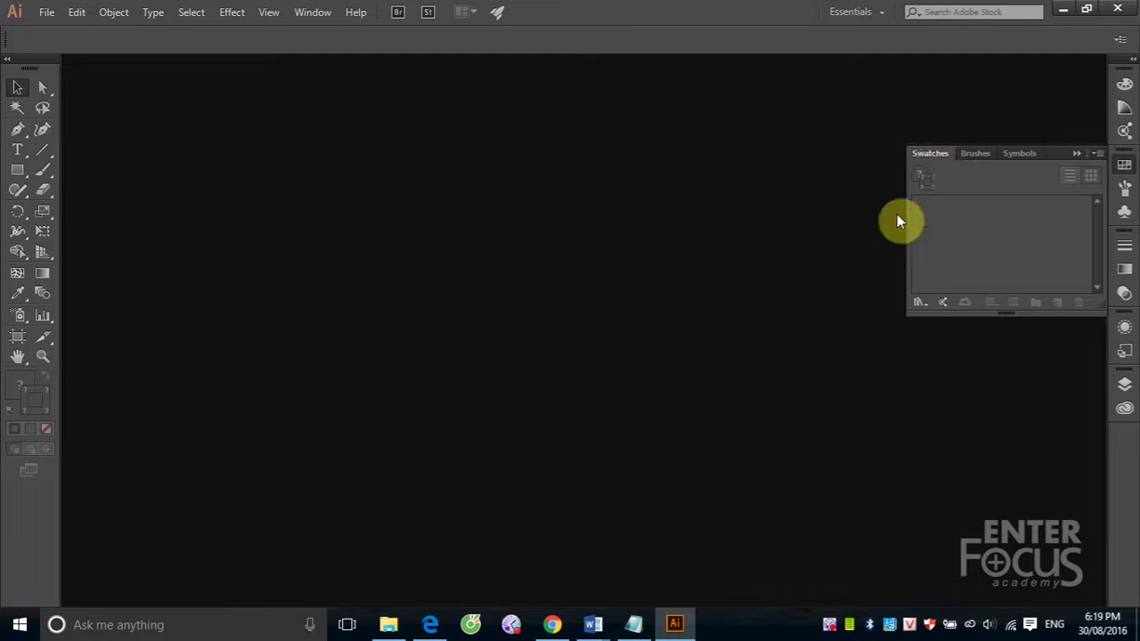
pyautogui.moveTo(929, 157); pyautogui.dragTo(548, 183)
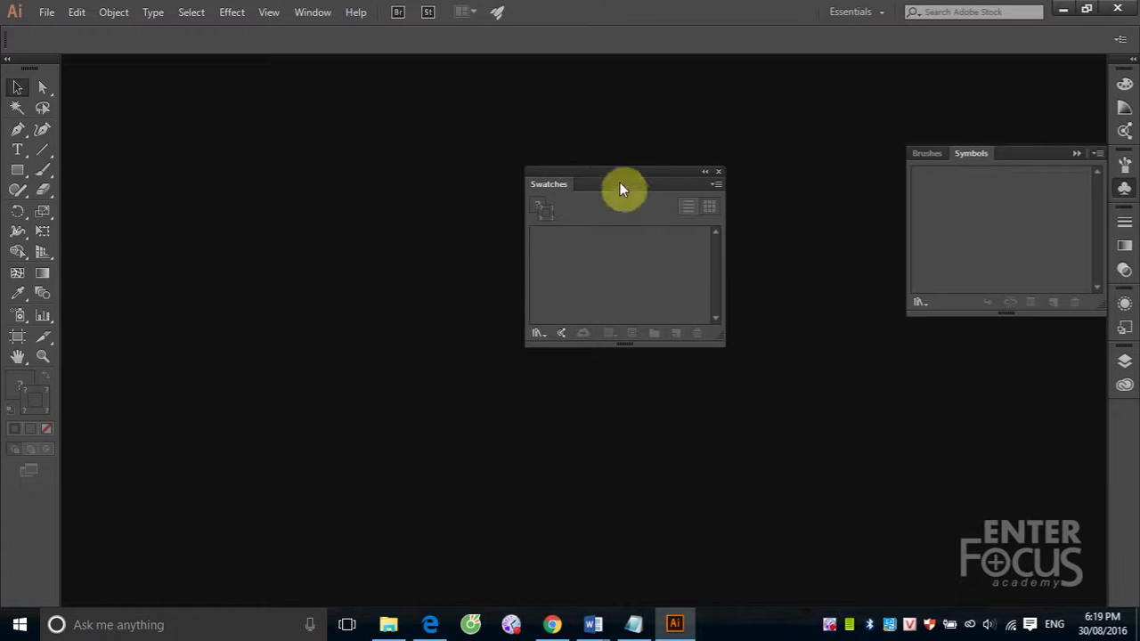
pyautogui.moveTo(577, 176)
pyautogui.mouseDown()
pyautogui.moveTo(878, 390)
pyautogui.moveTo(351, 239)
pyautogui.moveTo(279, 300)
pyautogui.moveTo(449, 241)
pyautogui.moveTo(524, 260)
pyautogui.mouseUp()
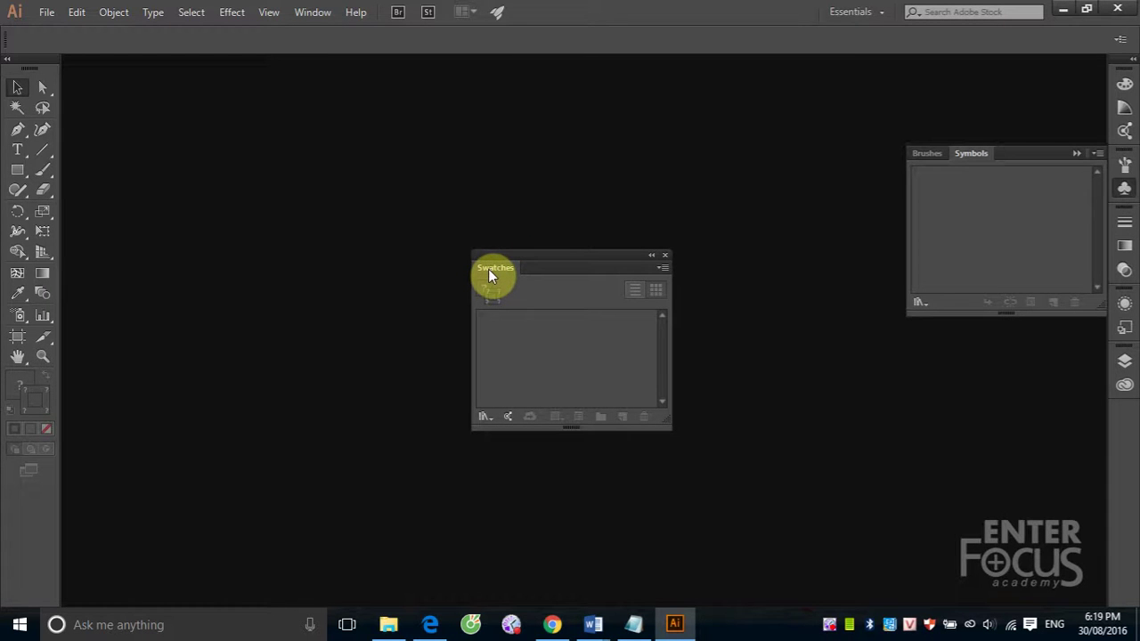
# Dock Swatches back between the Brushes and Symbols tabs and collapse the group.
pyautogui.moveTo(492, 269)
pyautogui.mouseDown()
pyautogui.moveTo(778, 213)
pyautogui.moveTo(892, 158)
pyautogui.moveTo(924, 161)
pyautogui.mouseUp()
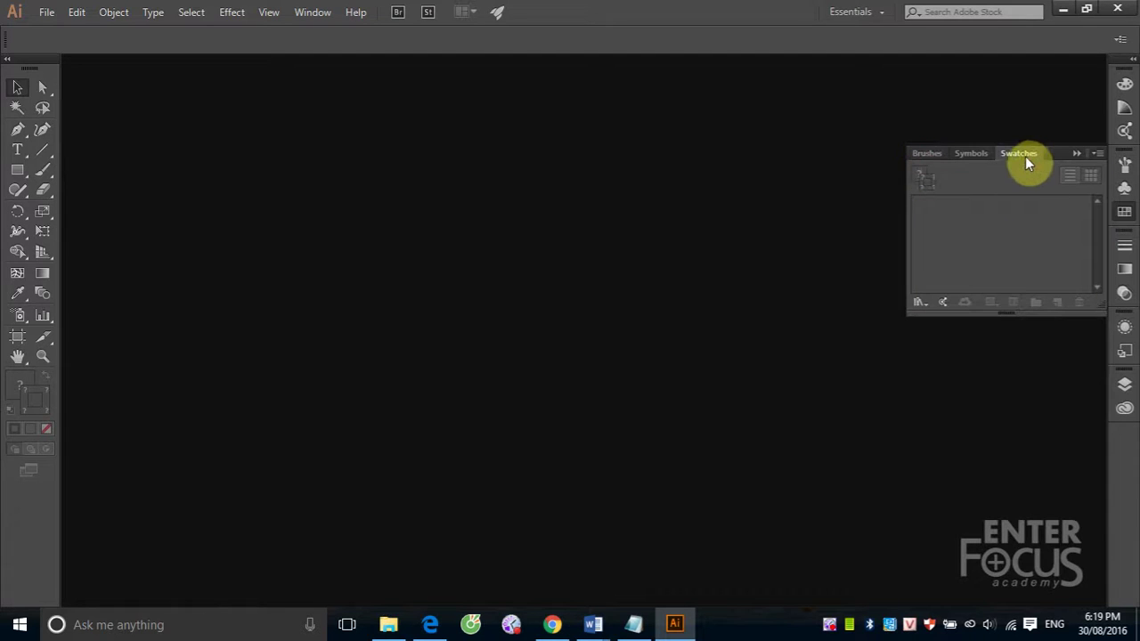
pyautogui.moveTo(1025, 155); pyautogui.dragTo(946, 160)
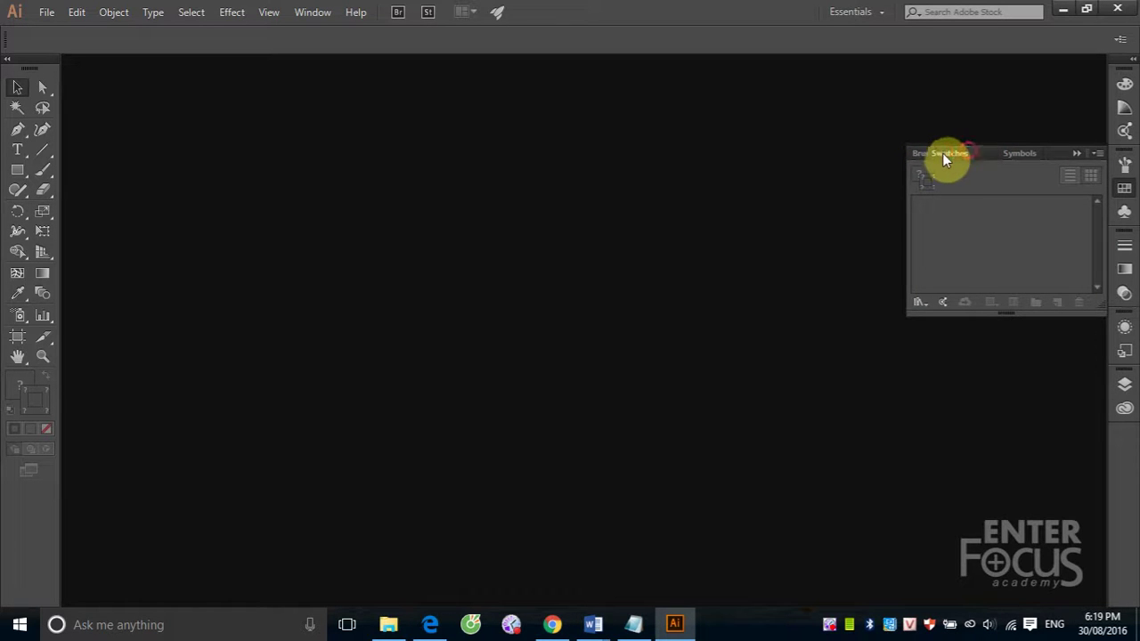
pyautogui.moveTo(942, 153); pyautogui.dragTo(933, 154)
pyautogui.click(1078, 156)
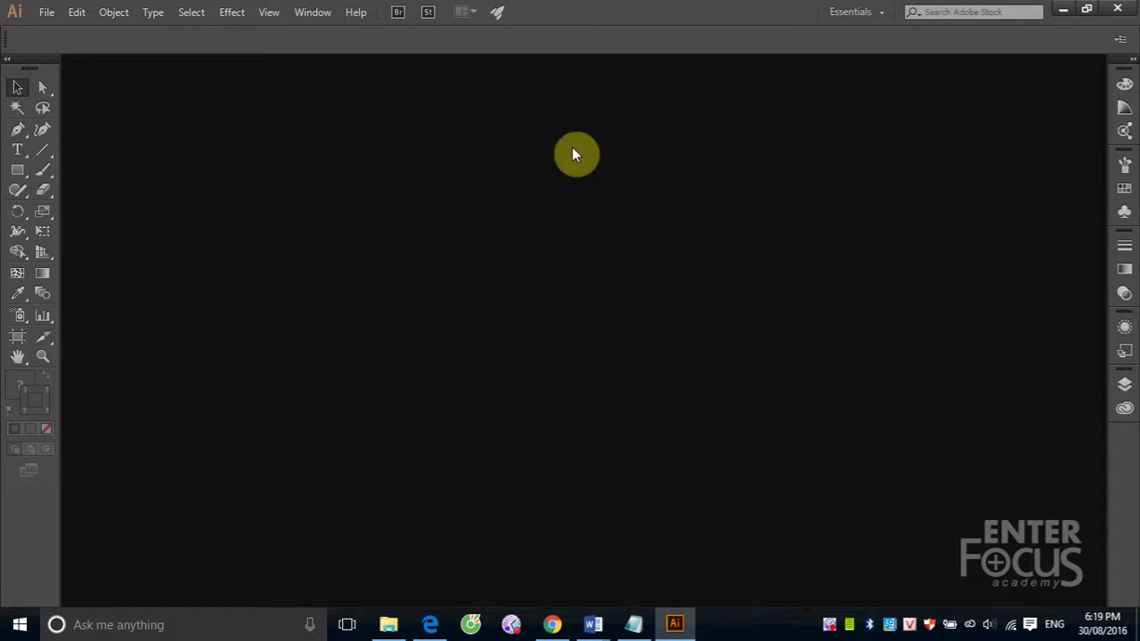
# Start a new document from File > New and open its Profile list.
pyautogui.click(42, 16)
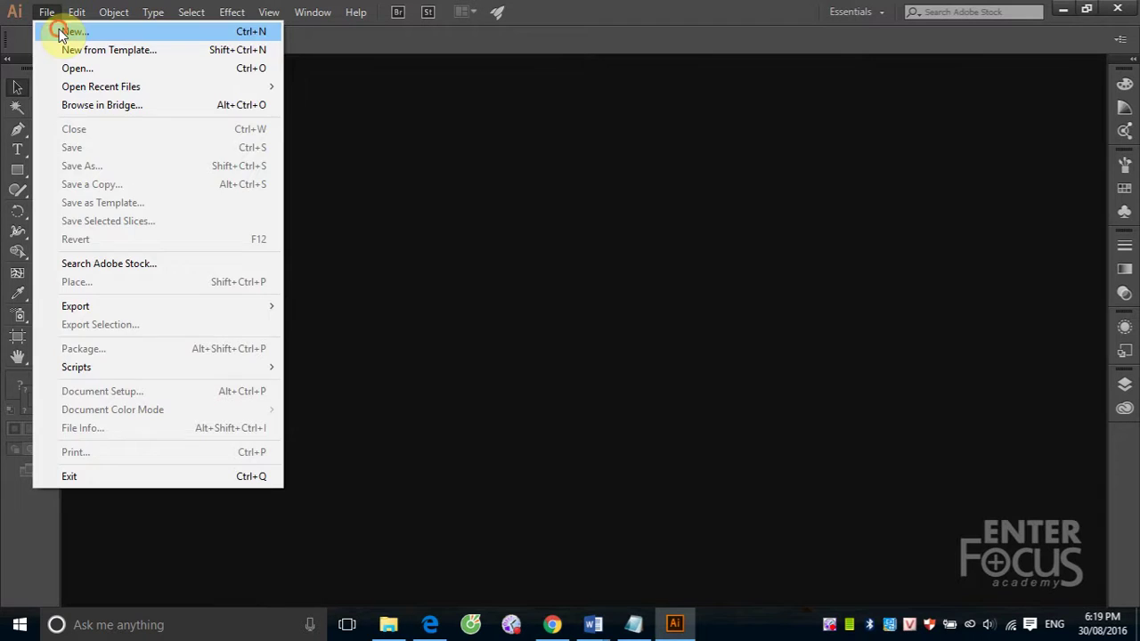
pyautogui.click(62, 32)
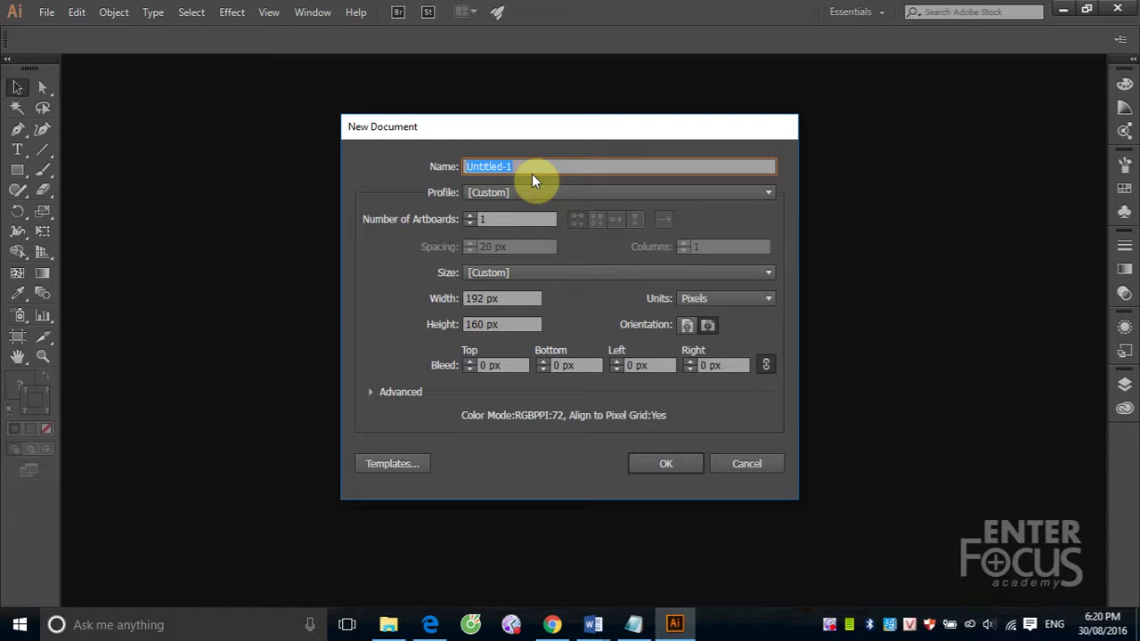
pyautogui.click(773, 192)
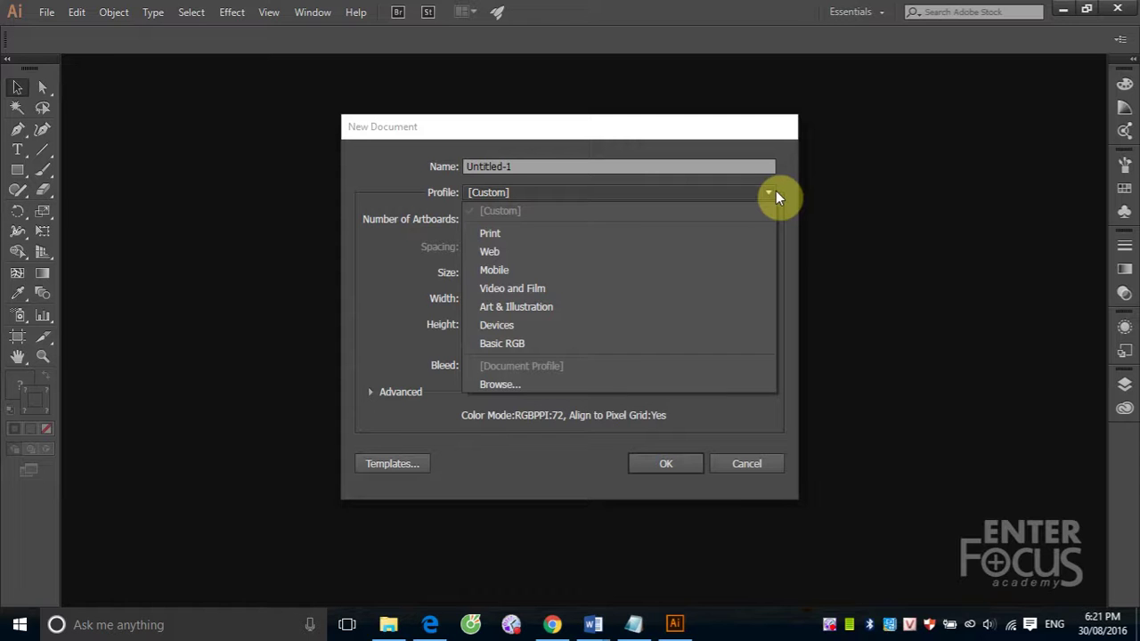
# Choose the Print profile: one Letter 612 × 792 pt artboard, CMYK, 300 PPI.
pyautogui.click(494, 232)
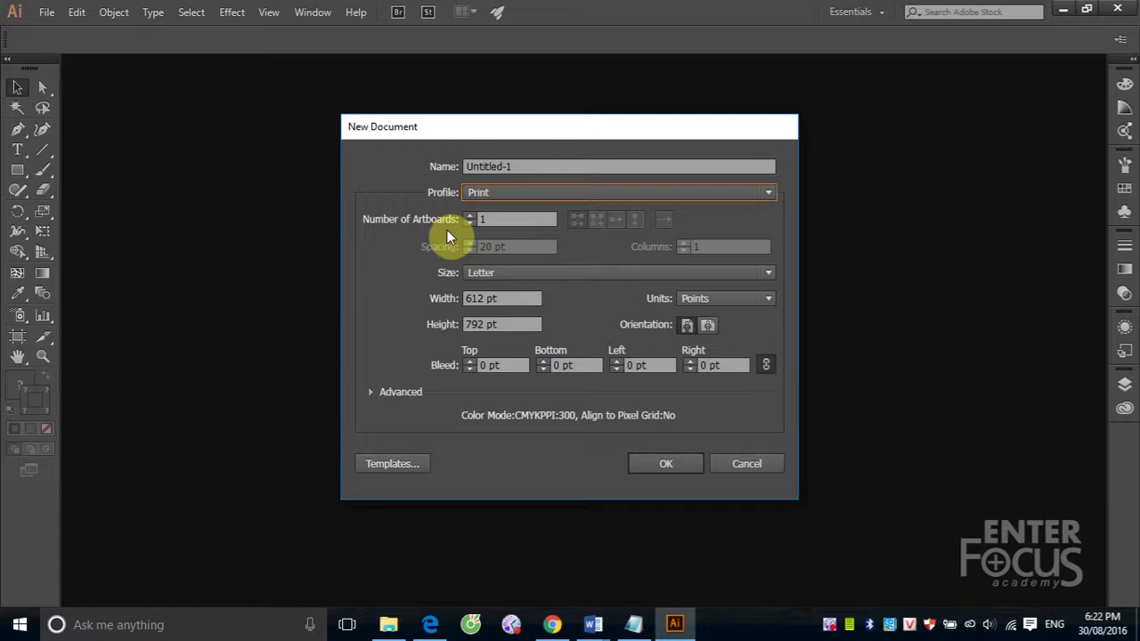
# Set the Number of Artboards to 10, giving 4 columns with 20 pt spacing.
pyautogui.click(492, 218)
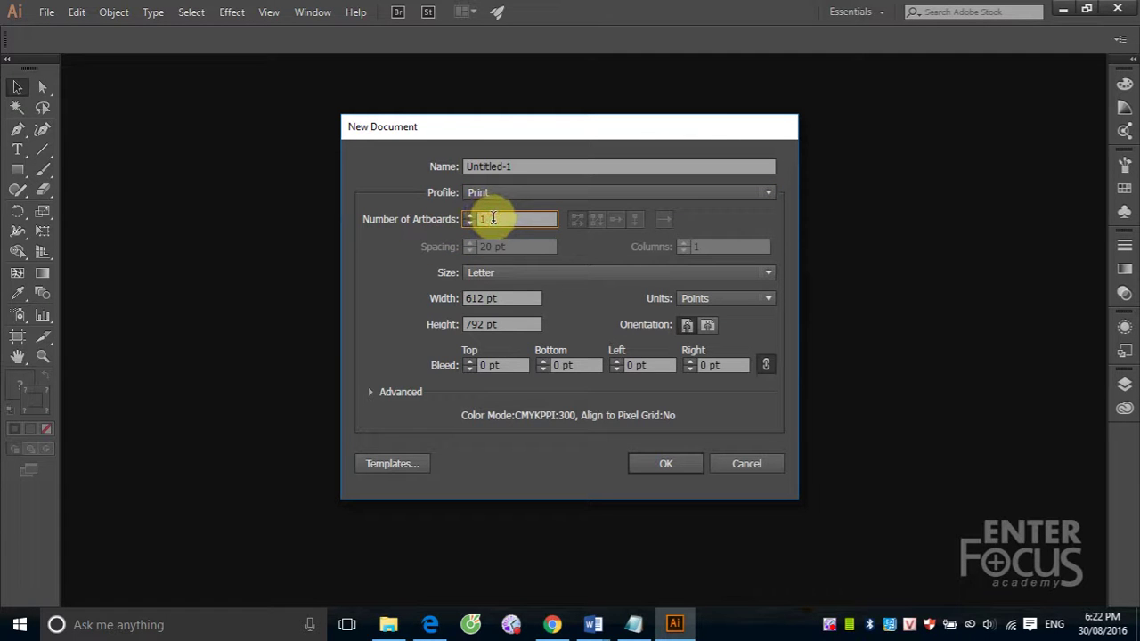
pyautogui.doubleClick(485, 219)
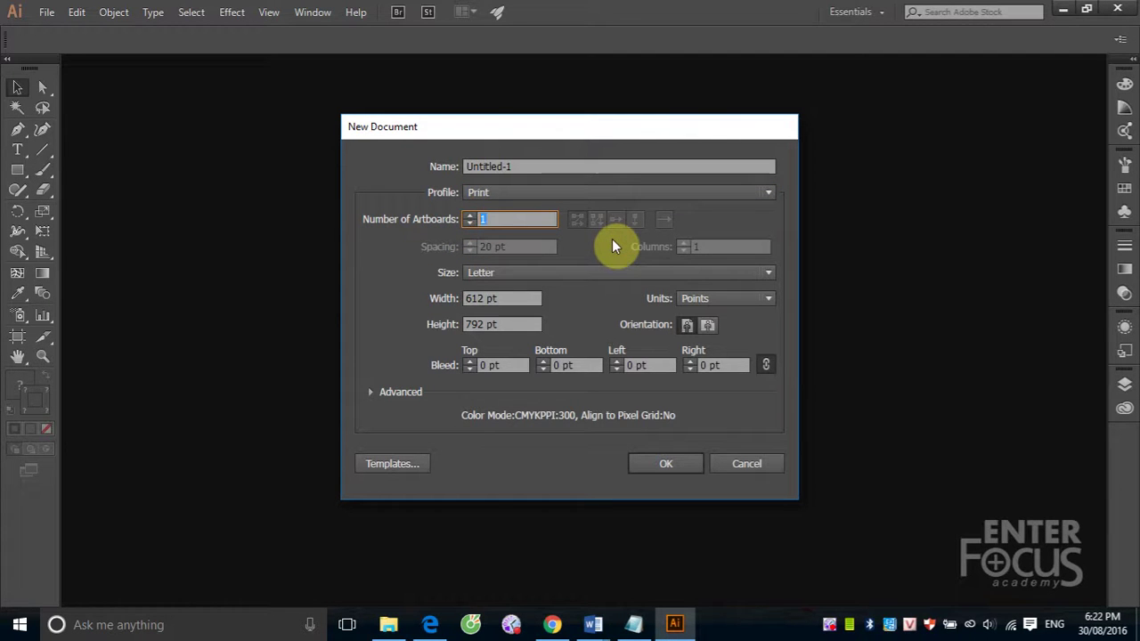
pyautogui.write('10')
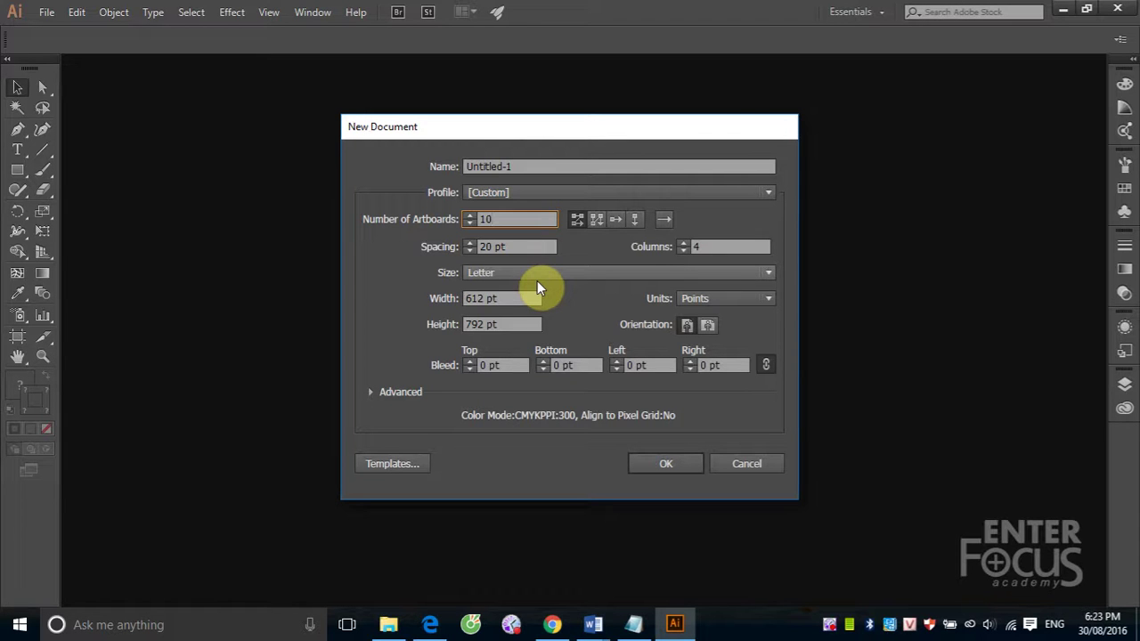
# Change the page size from Letter to A4, 595.28 × 841.89 pt.
pyautogui.click(768, 274)
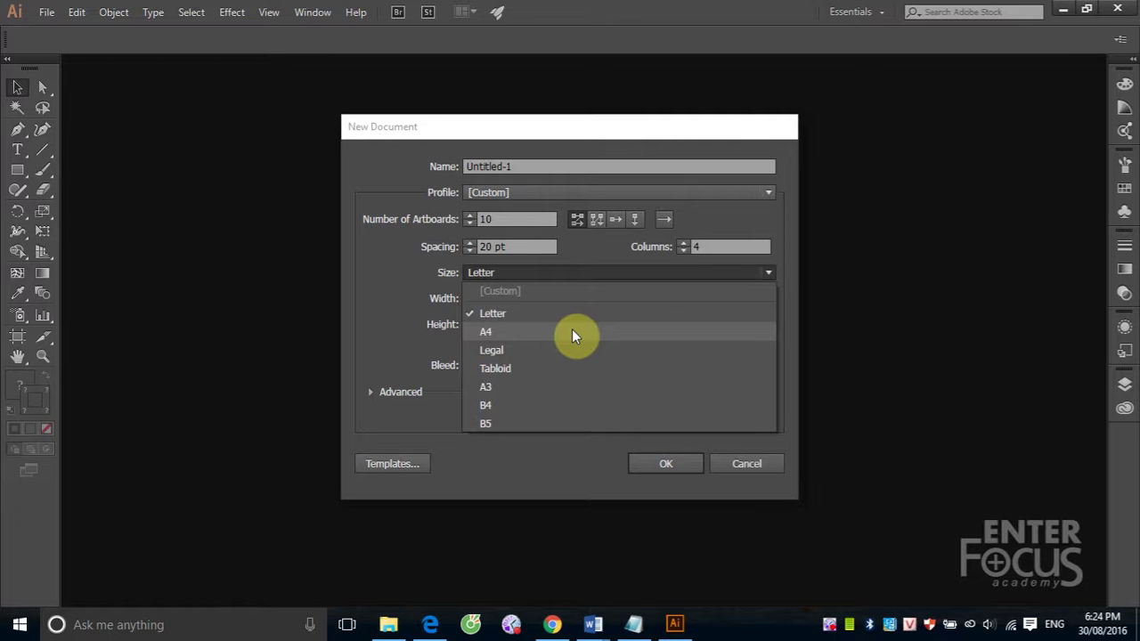
pyautogui.click(571, 333)
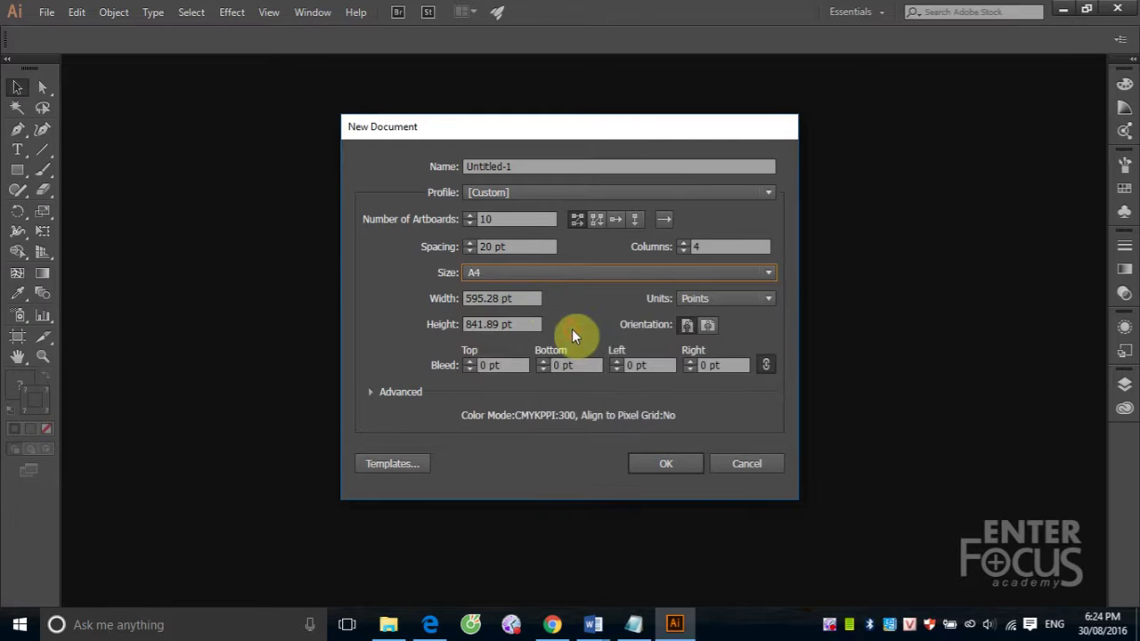
pyautogui.click(525, 298)
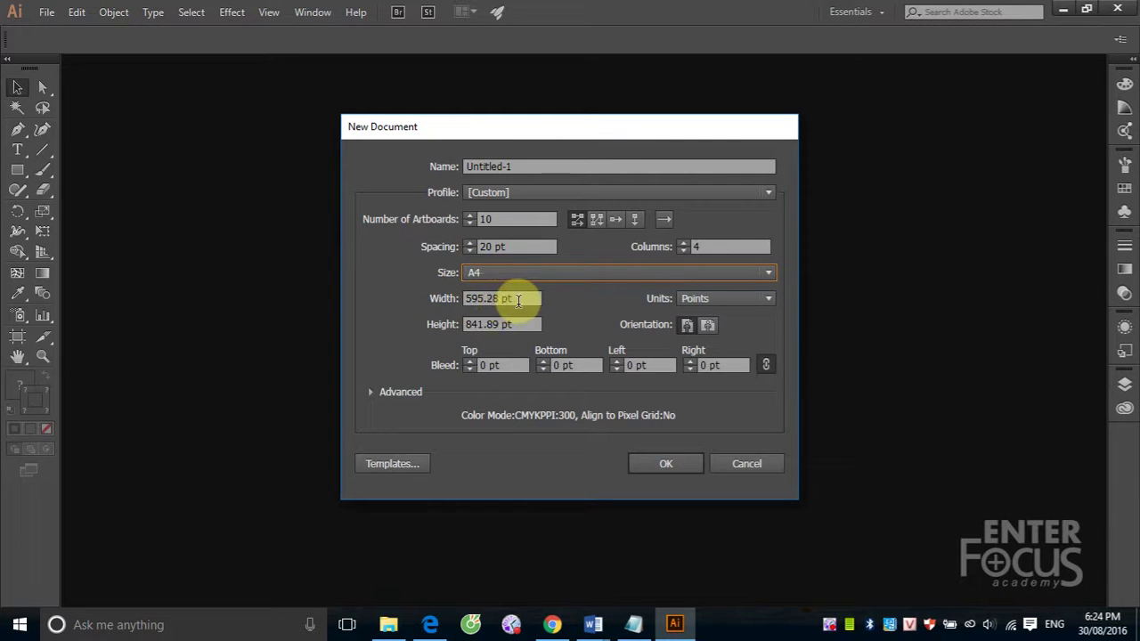
pyautogui.click(518, 300)
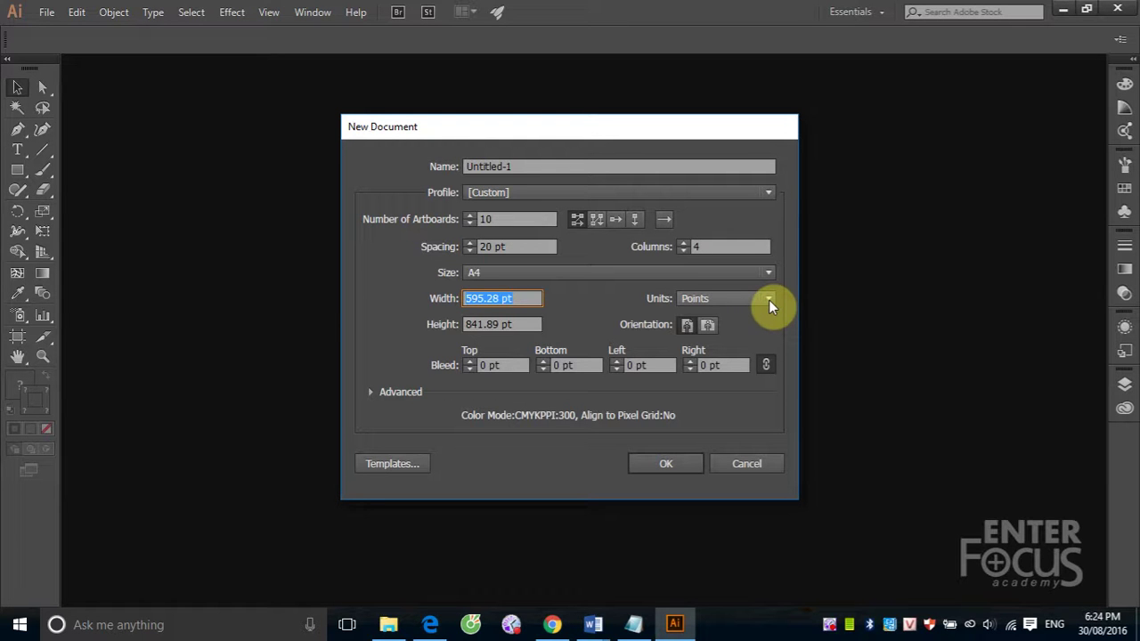
# Switch the document units to Millimeters so A4 reads 210 × 297 mm.
pyautogui.click(769, 299)
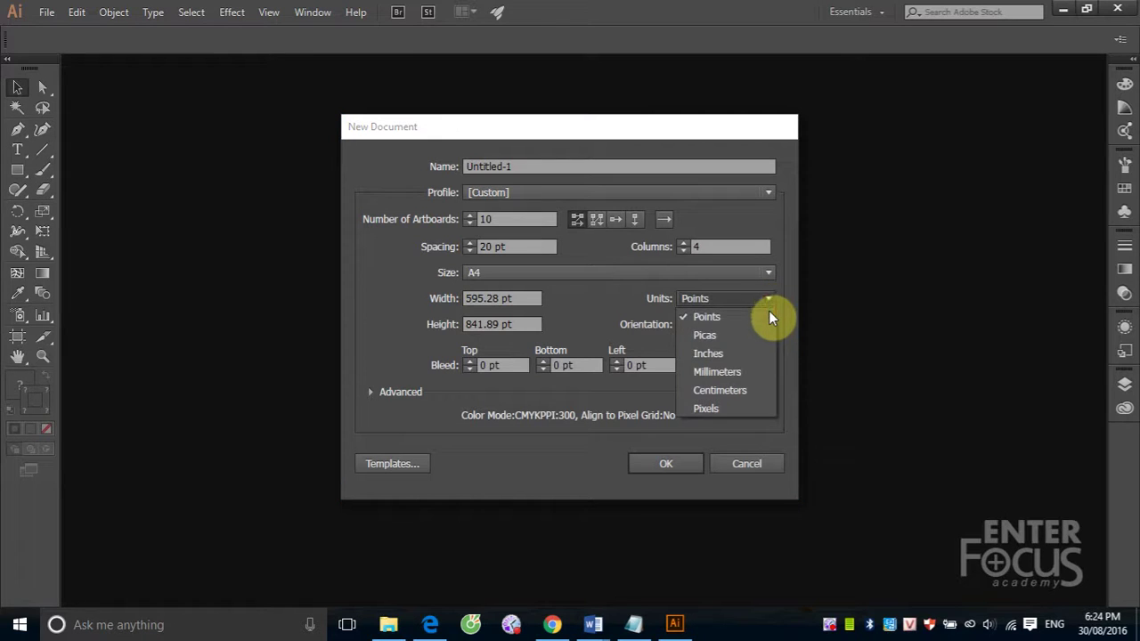
pyautogui.click(751, 374)
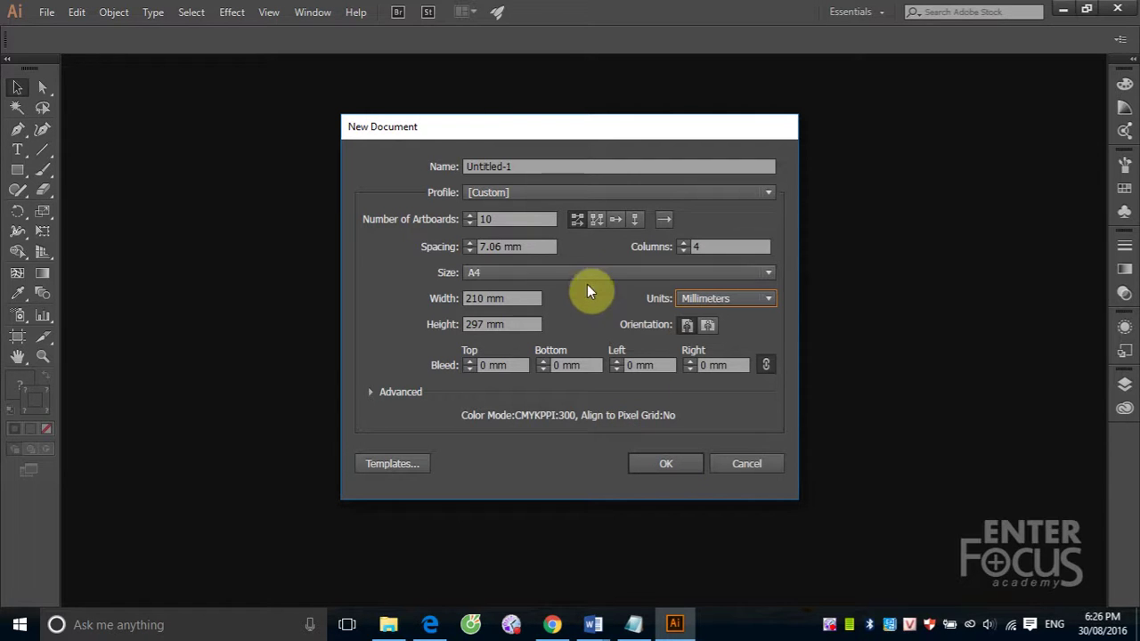
# Reduce the artboard count to 1 and create the blank A4 document.
pyautogui.doubleClick(499, 219)
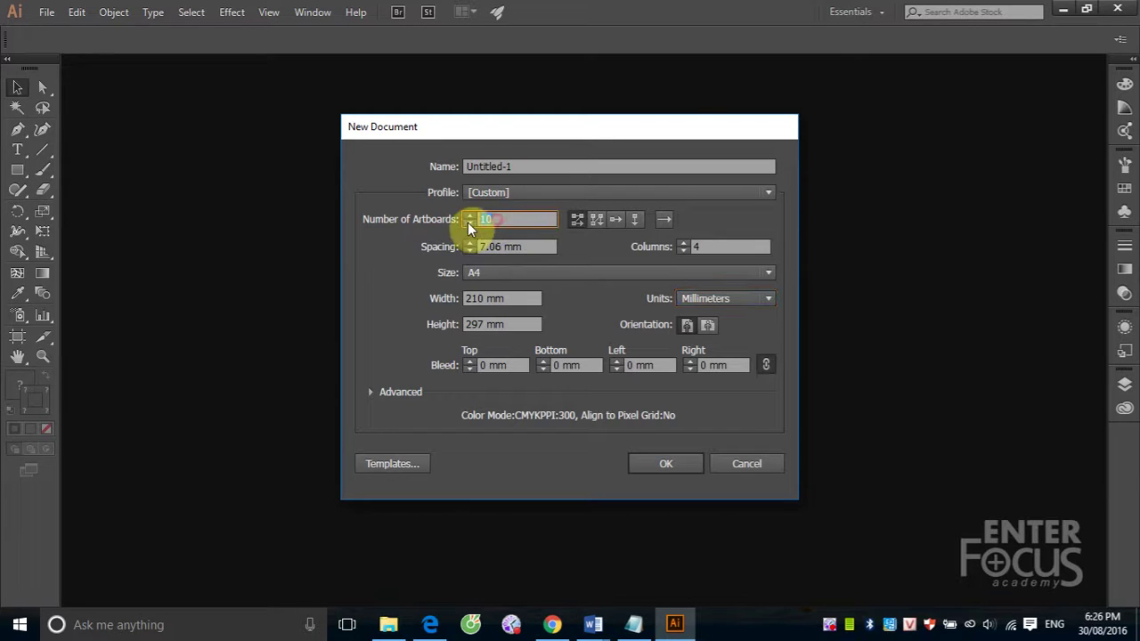
pyautogui.write('1')
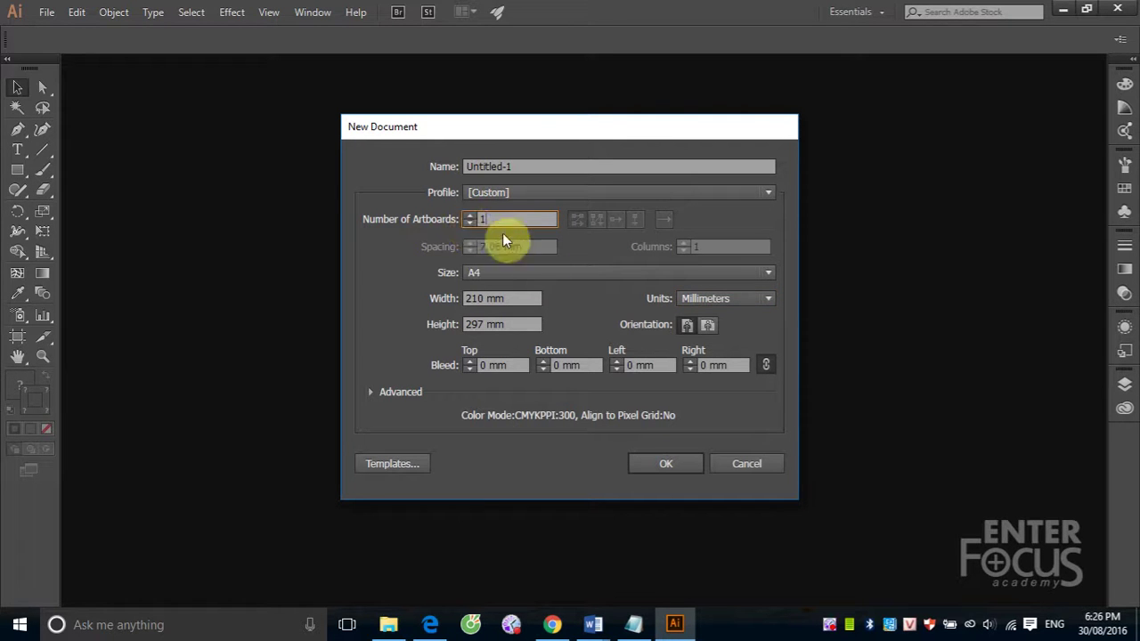
pyautogui.click(675, 466)
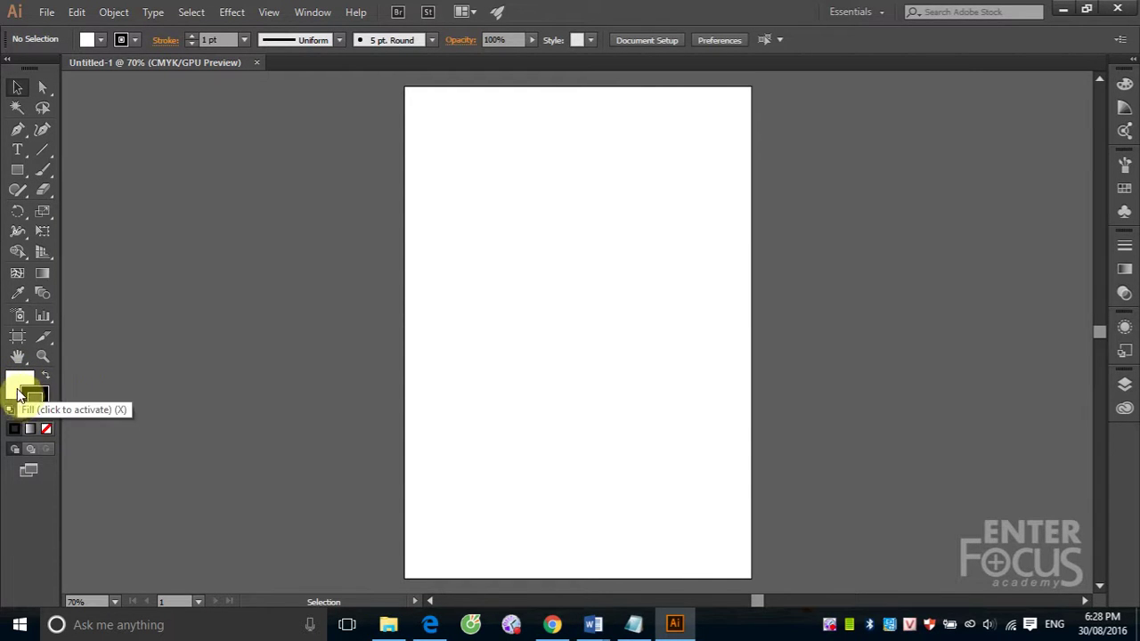
# Bring the Fill swatch to the front so the fill colour is the one being edited.
pyautogui.click(16, 388)
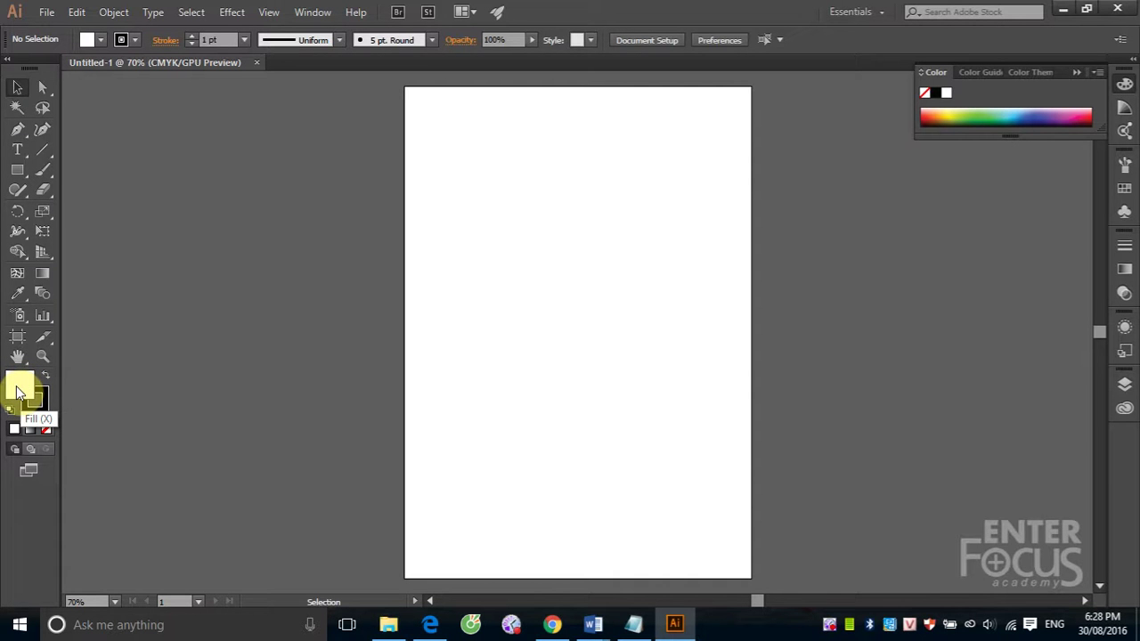
# Open the Color Picker for the fill and pick a deep red, hex C60C0C.
pyautogui.doubleClick(18, 392)
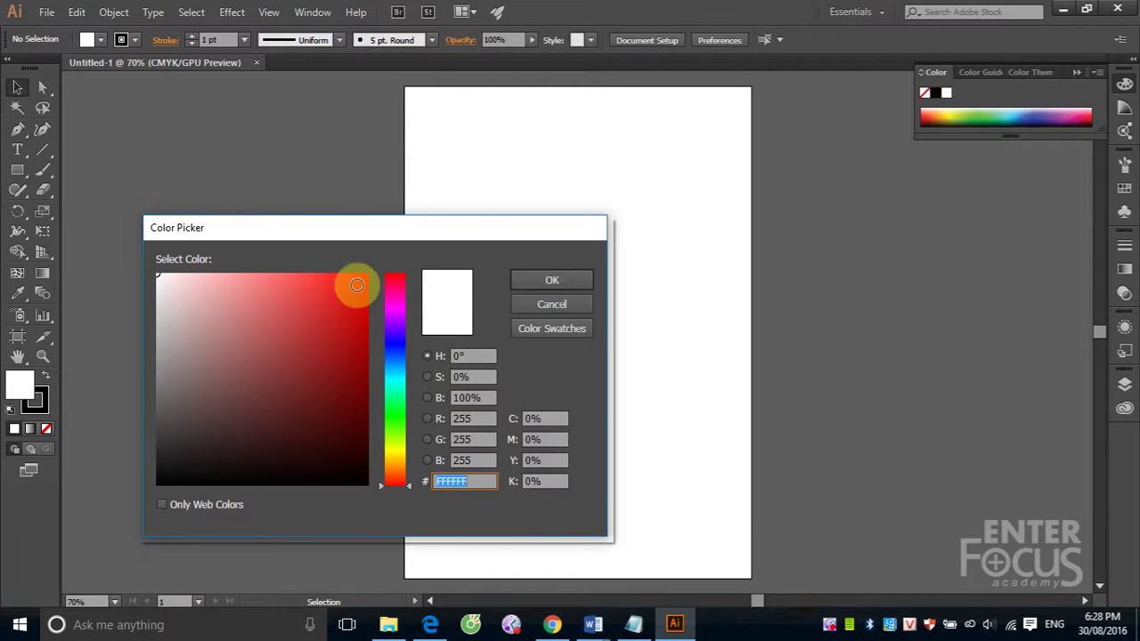
pyautogui.click(353, 290)
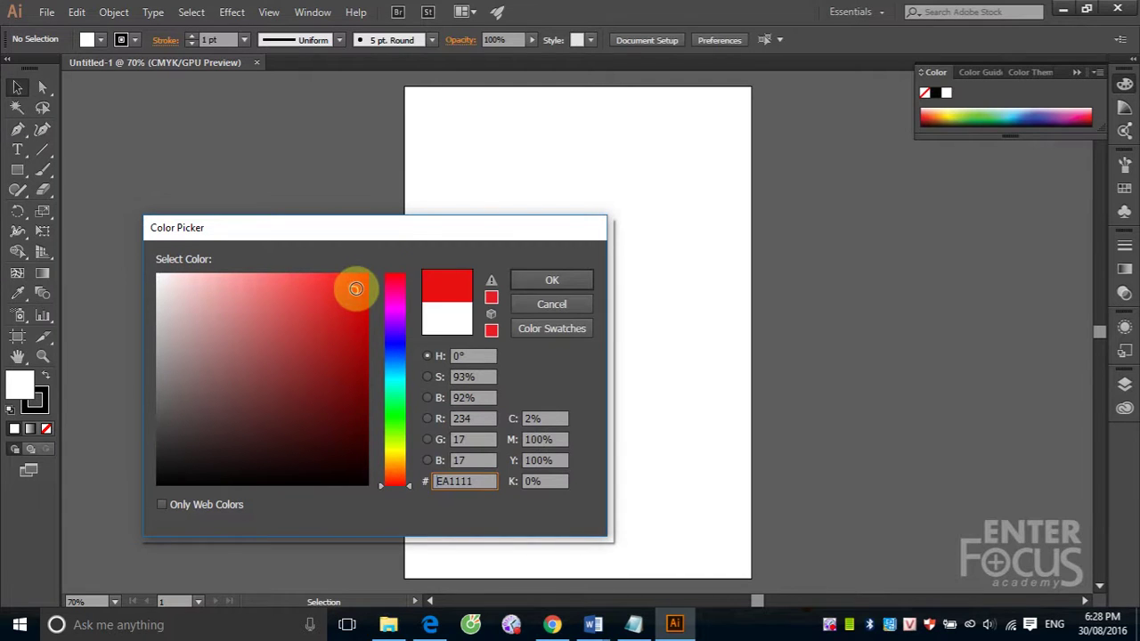
pyautogui.click(357, 317)
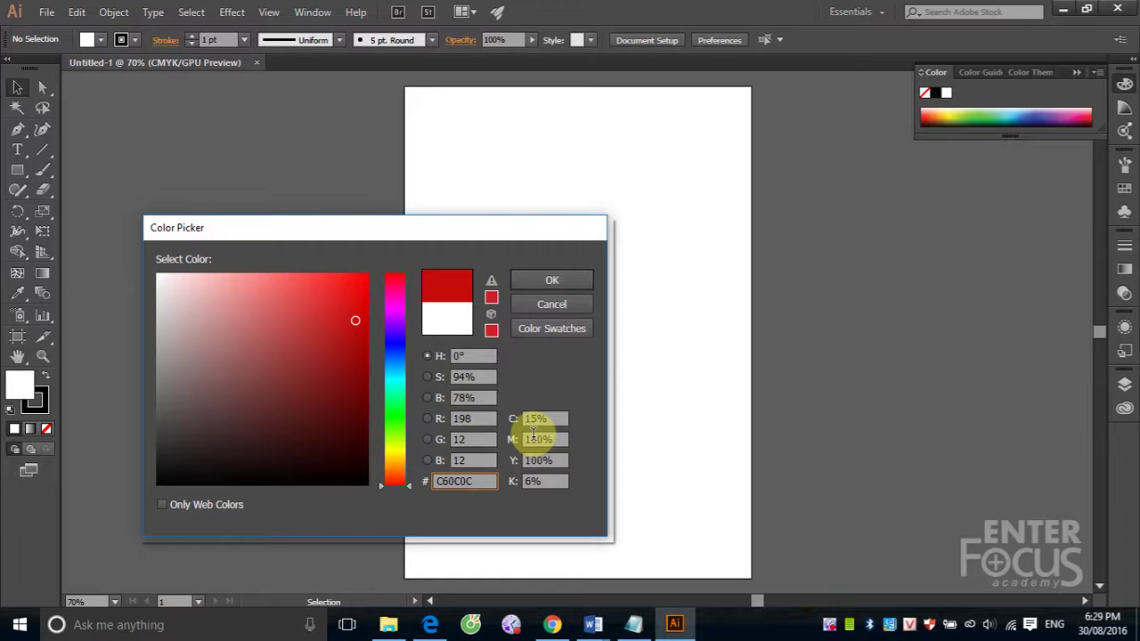
# Set the fill red's black value to 5%, giving C72127, and apply it.
pyautogui.click(525, 481)
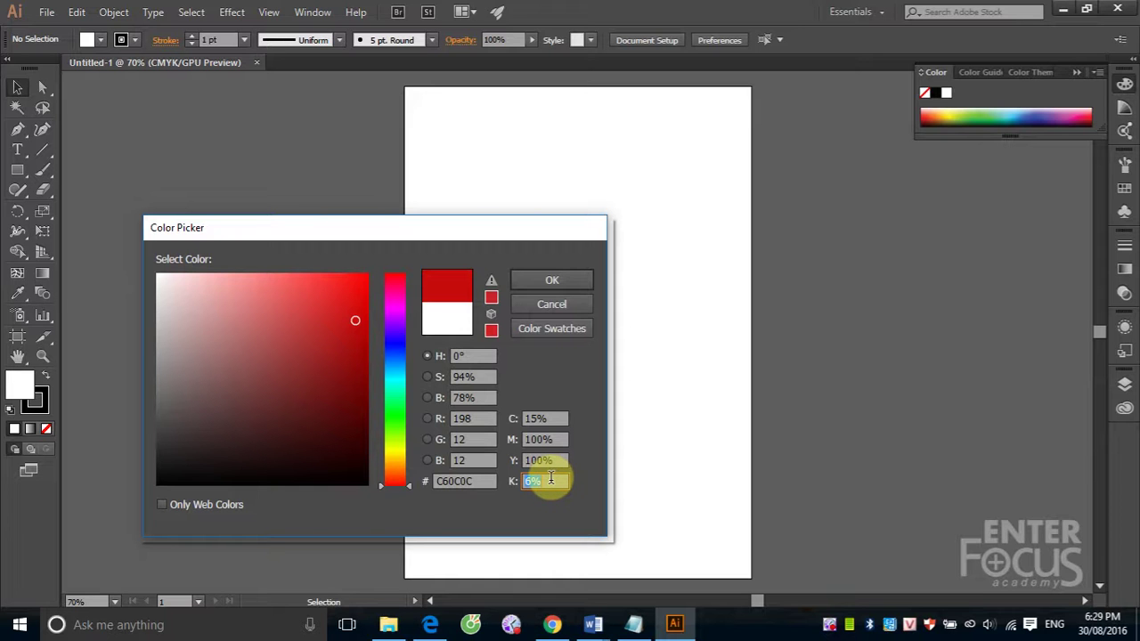
pyautogui.write('5')
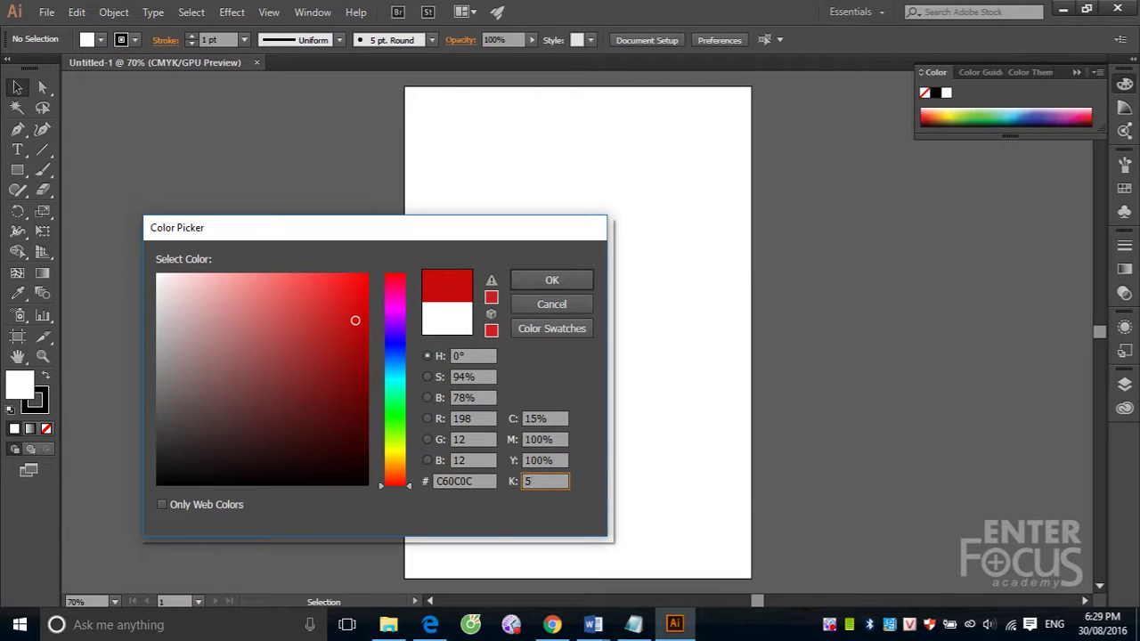
pyautogui.click(539, 461)
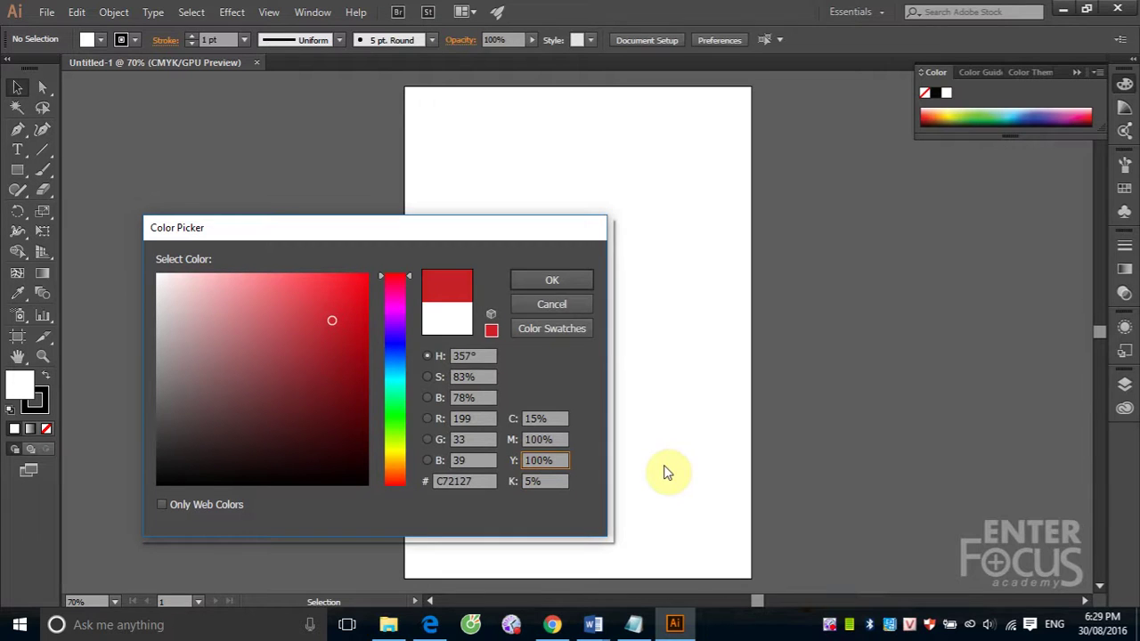
pyautogui.click(551, 281)
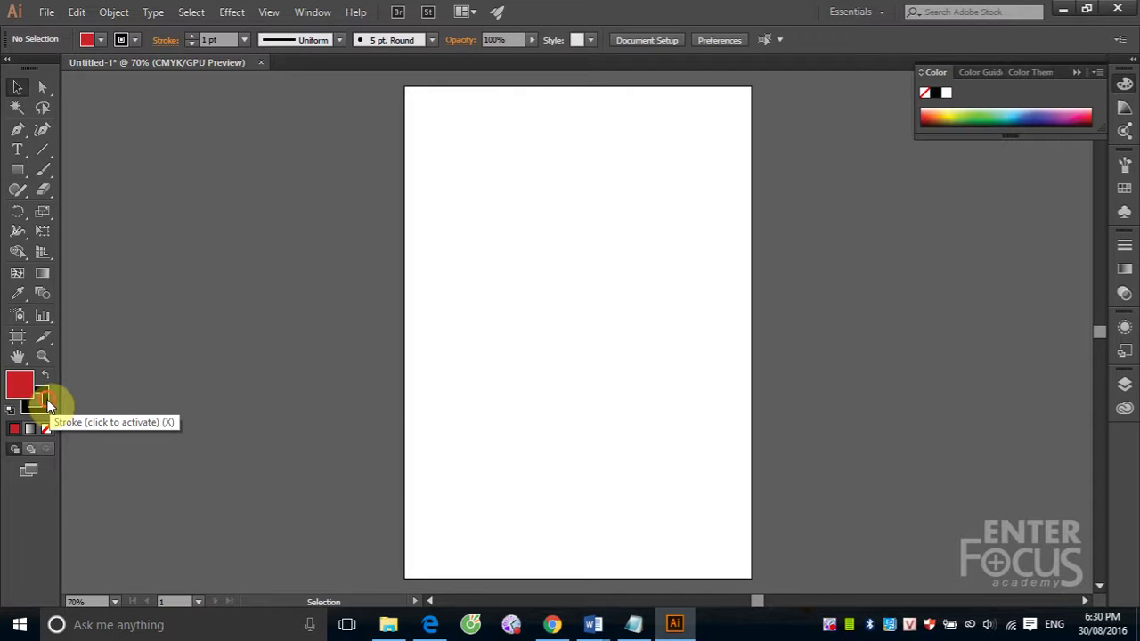
# Bring the black Stroke swatch in front of the red fill for editing.
pyautogui.click(49, 405)
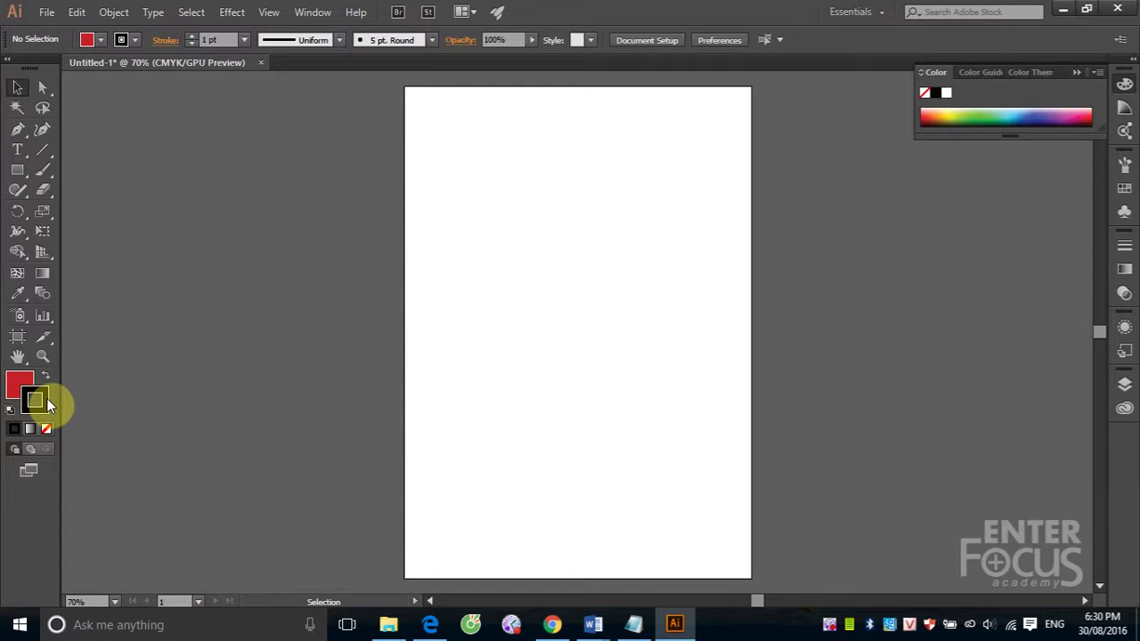
# Make the stroke bright blue with cyan 90%, then reactivate the fill and close the Color panel.
pyautogui.doubleClick(49, 405)
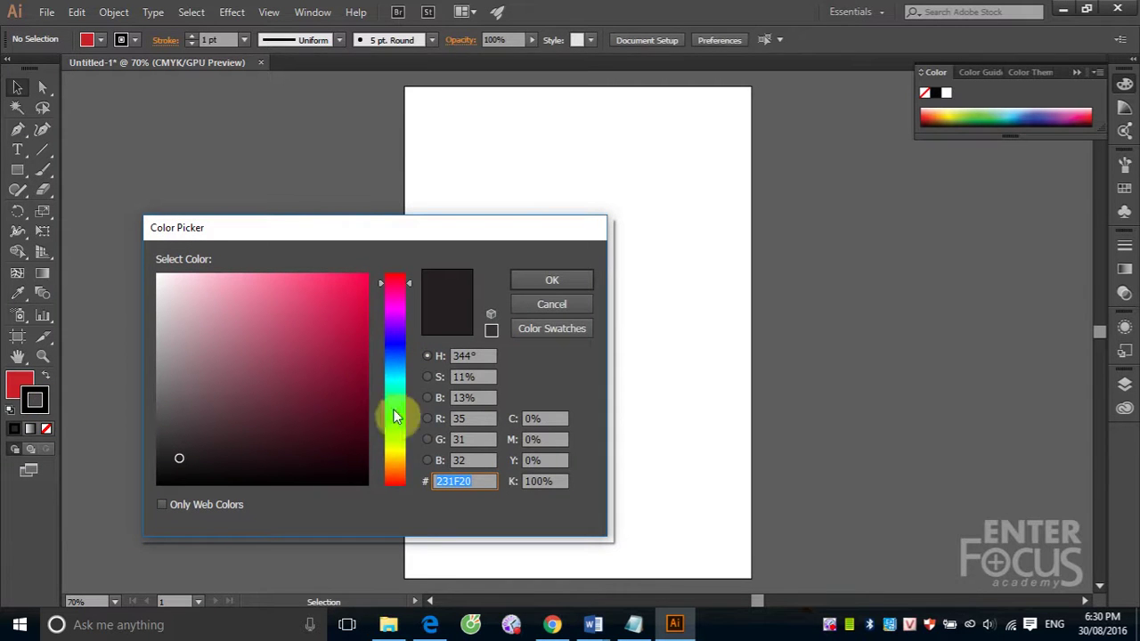
pyautogui.click(398, 343)
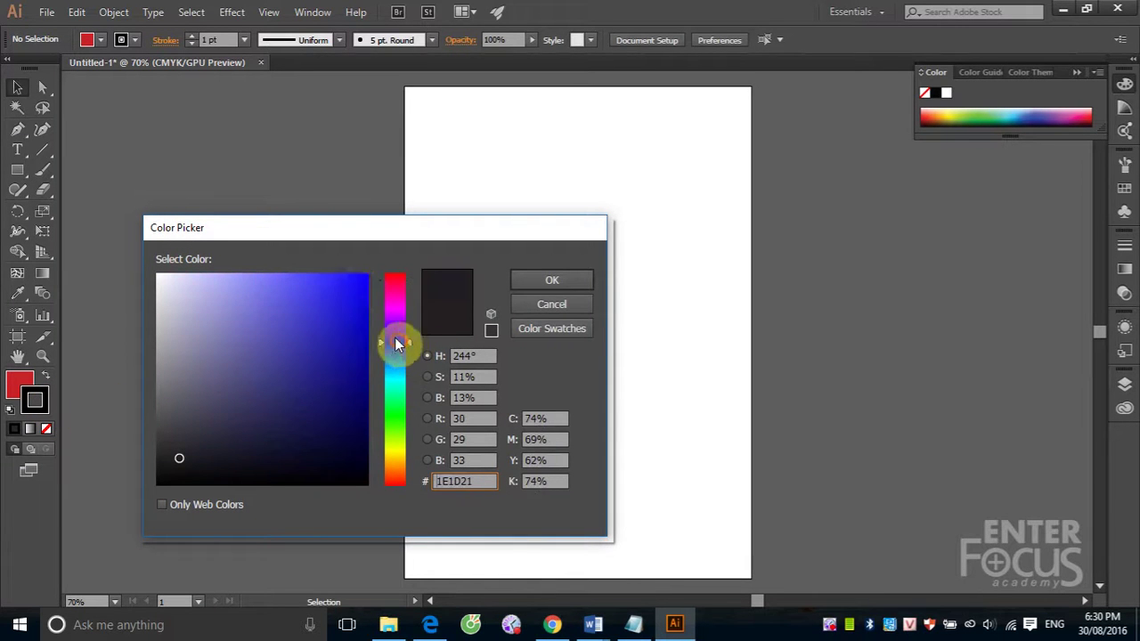
pyautogui.click(362, 288)
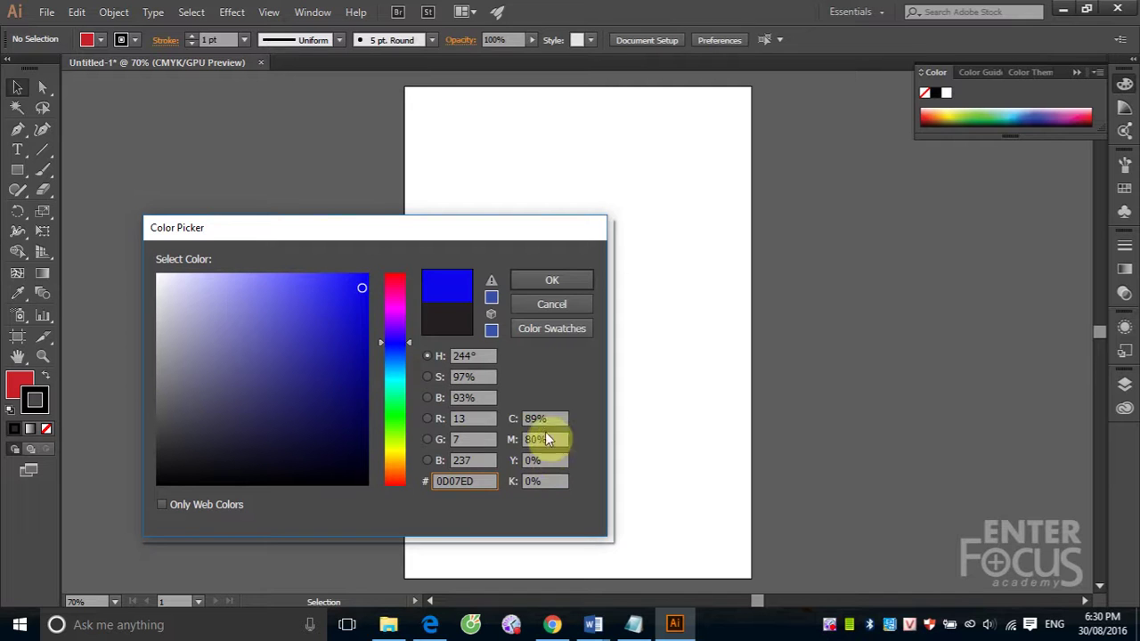
pyautogui.click(530, 418)
pyautogui.write('90')
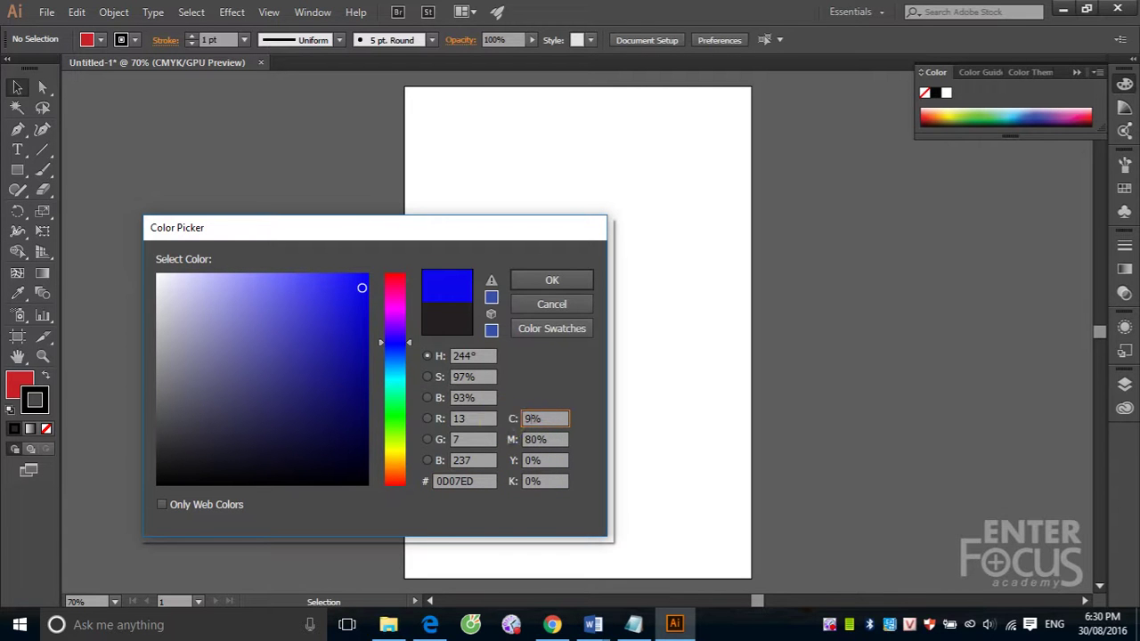
pyautogui.click(545, 280)
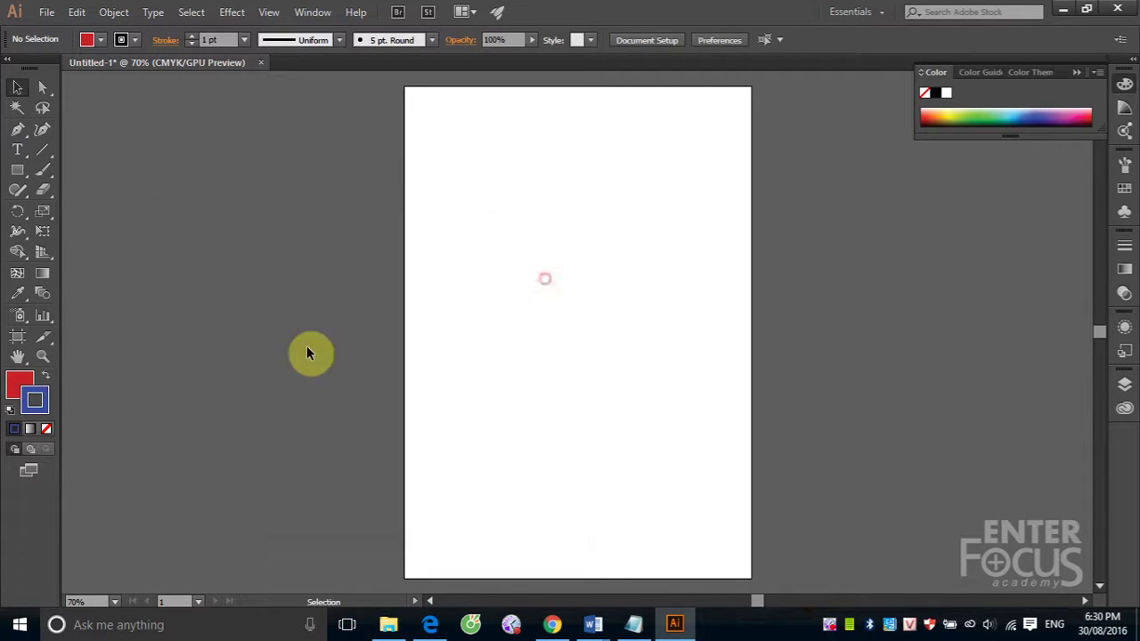
pyautogui.click(20, 383)
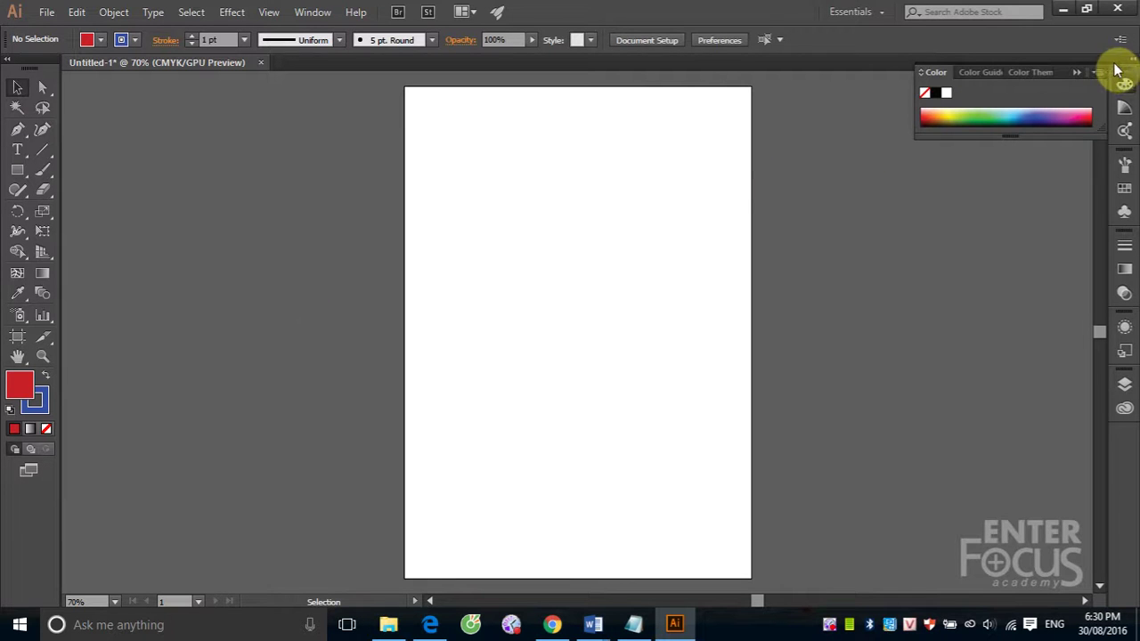
pyautogui.click(1078, 71)
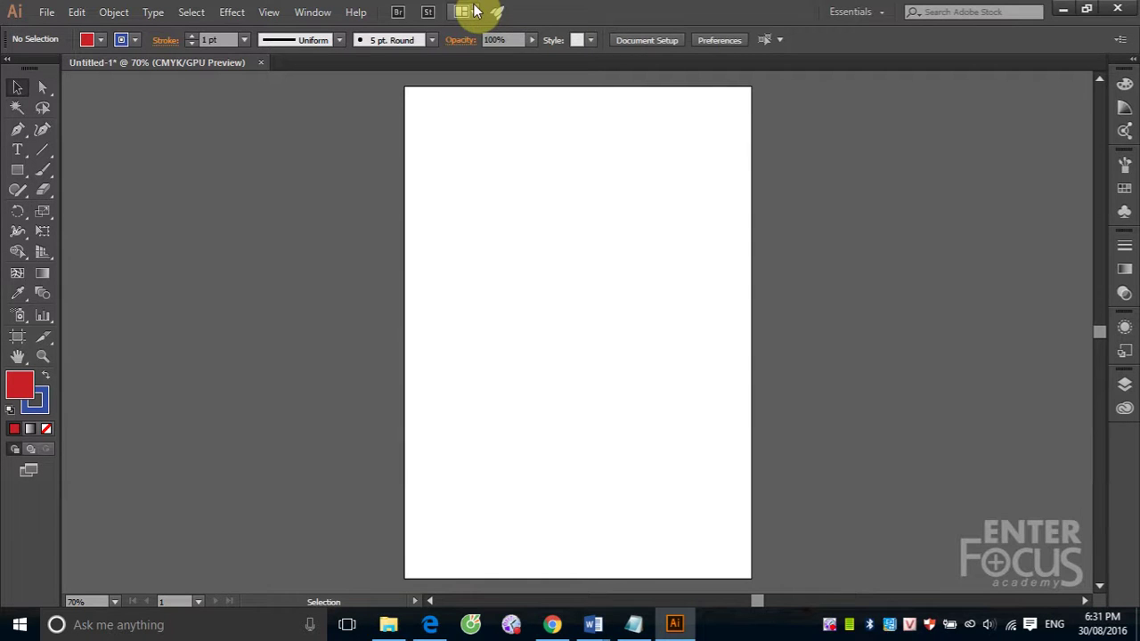
# Select the Rectangle tool, revealing its flyout of shape tools.
pyautogui.click(23, 175)
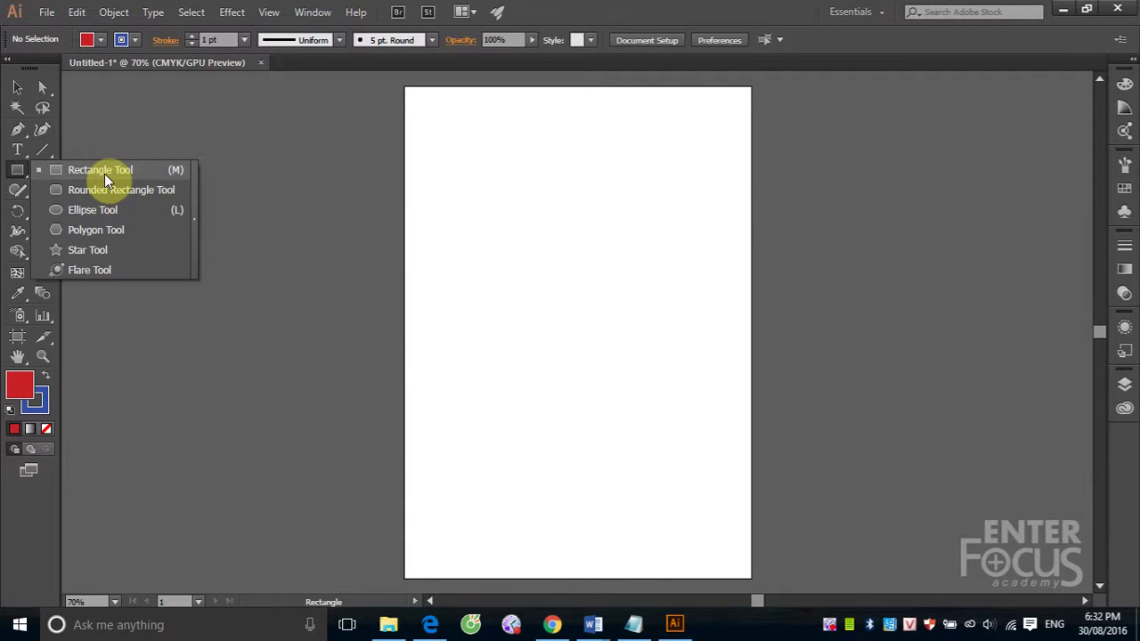
# Drag out a red rectangle near the top-left of the artboard.
pyautogui.click(106, 174)
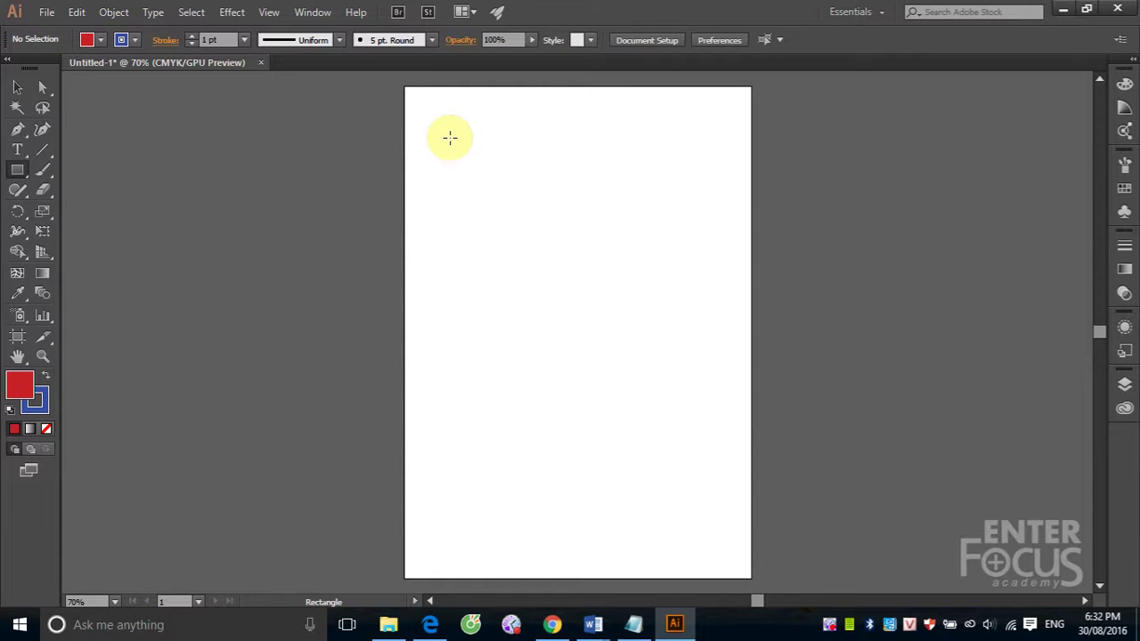
pyautogui.moveTo(450, 138)
pyautogui.mouseDown()
pyautogui.moveTo(686, 326)
pyautogui.moveTo(658, 297)
pyautogui.moveTo(537, 262)
pyautogui.moveTo(585, 232)
pyautogui.moveTo(681, 241)
pyautogui.moveTo(684, 297)
pyautogui.mouseUp()
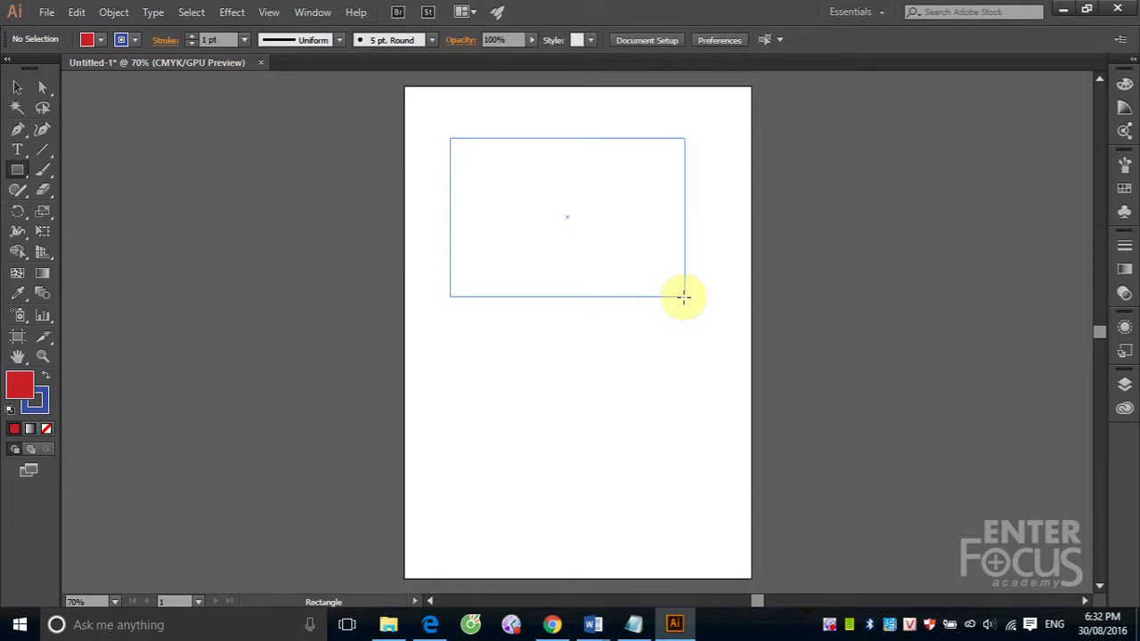
pyautogui.moveTo(682, 295); pyautogui.dragTo(614, 264)
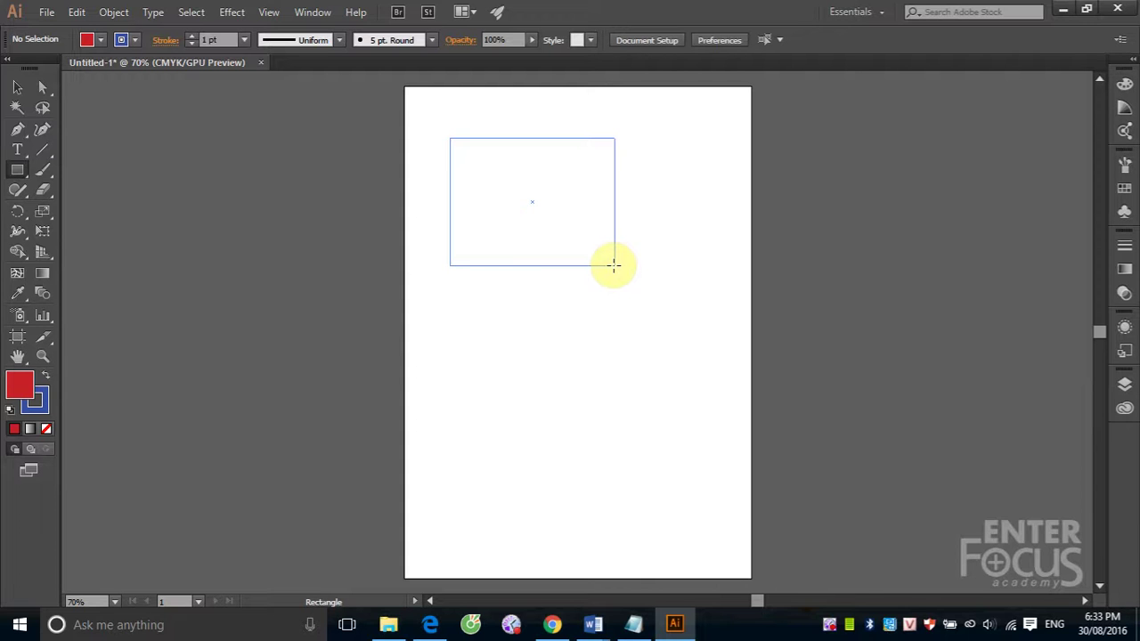
pyautogui.moveTo(613, 264); pyautogui.dragTo(614, 264)
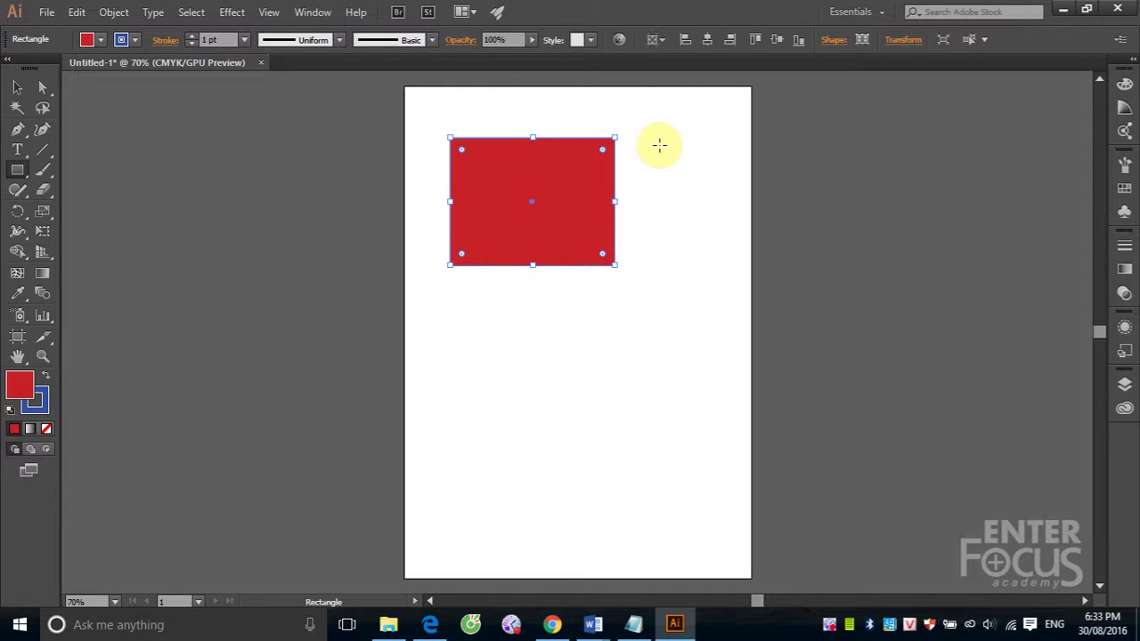
# Create a 200 × 100 mm rectangle below the first one.
pyautogui.click(462, 326)
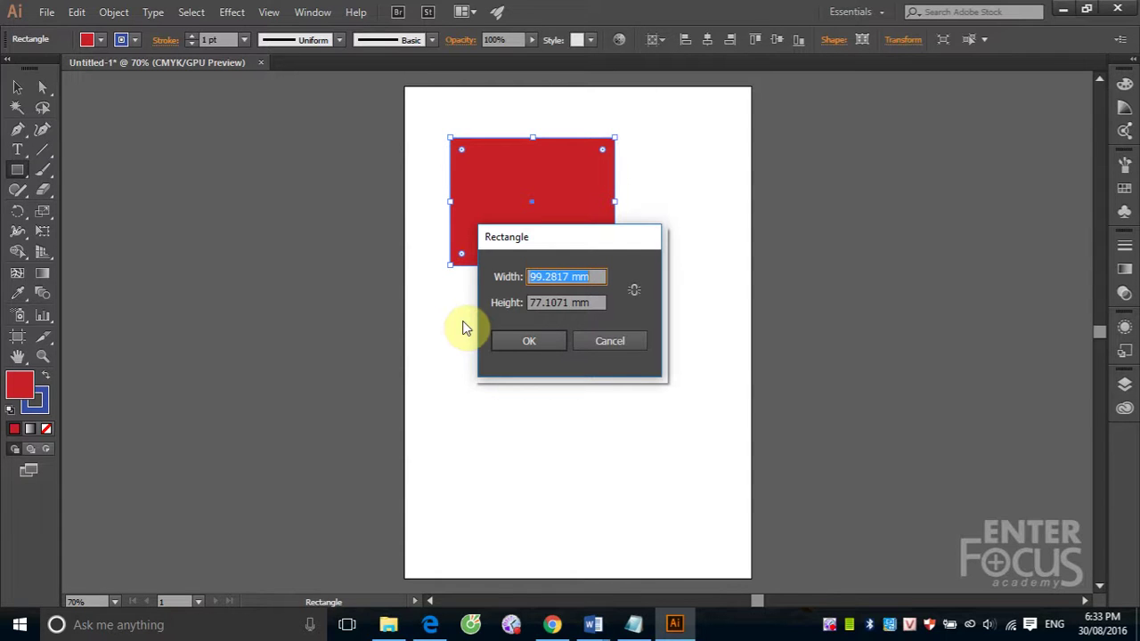
pyautogui.write('200')
pyautogui.click(546, 301)
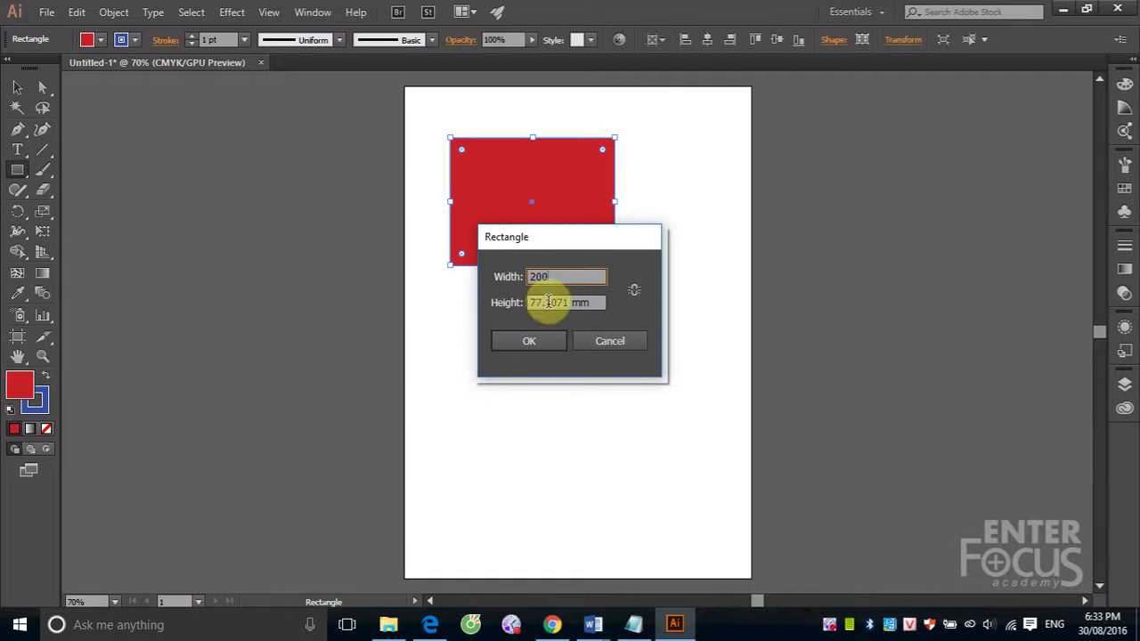
pyautogui.write('10mm0')
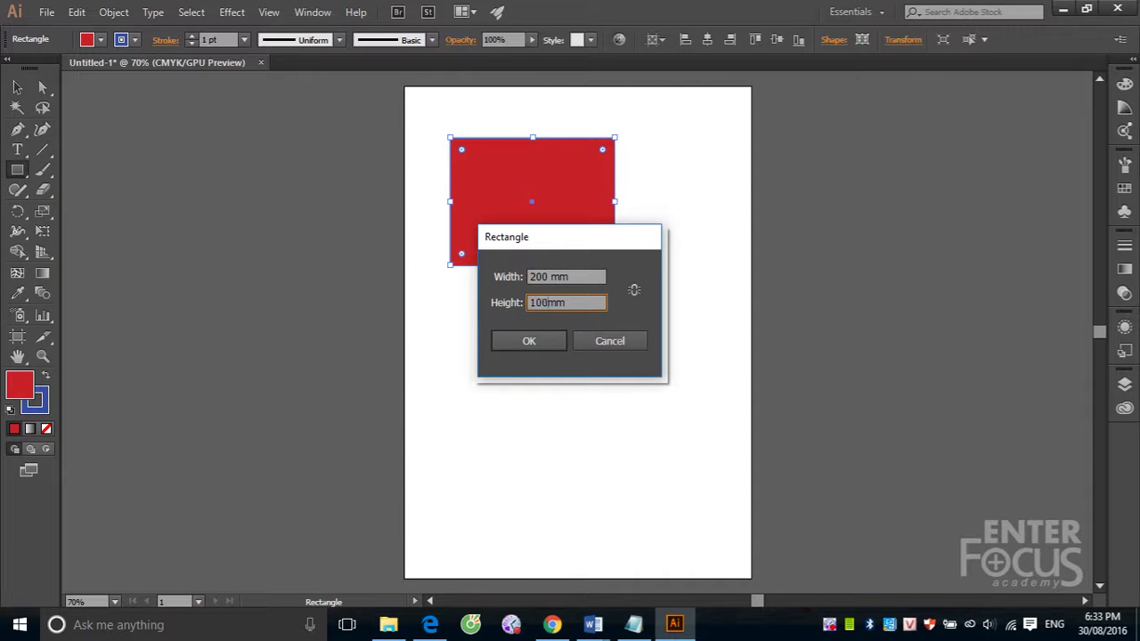
pyautogui.click(530, 341)
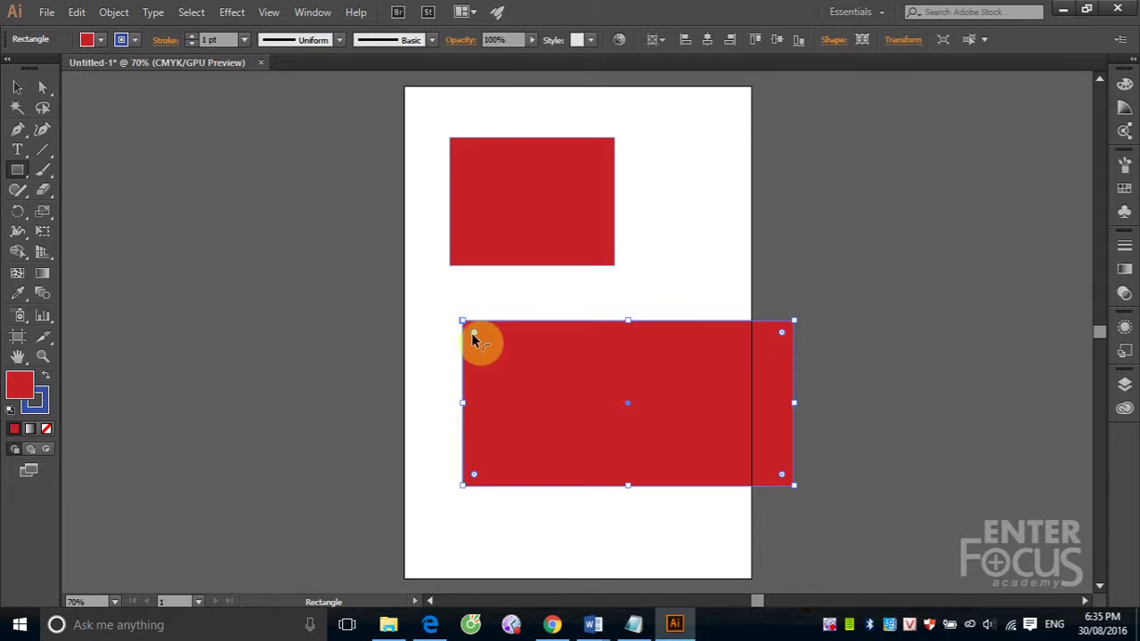
# Round the large rectangle's corners via a live widget, revert to square, and show its Shape properties.
pyautogui.moveTo(474, 334)
pyautogui.mouseDown()
pyautogui.moveTo(472, 351)
pyautogui.moveTo(514, 412)
pyautogui.mouseUp()
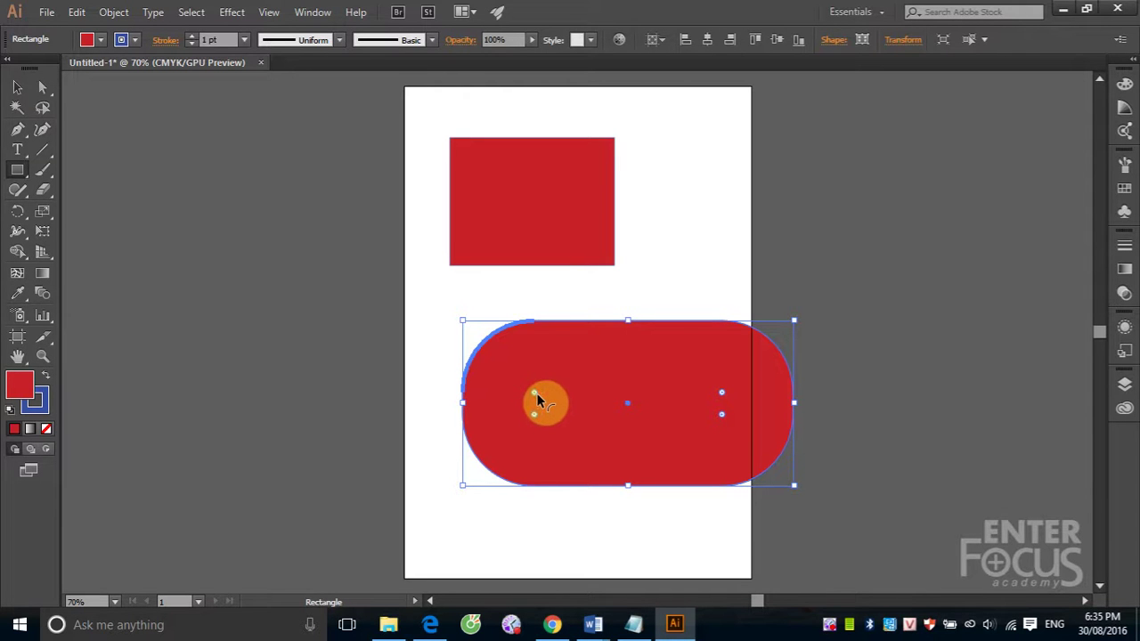
pyautogui.moveTo(535, 391); pyautogui.dragTo(485, 343)
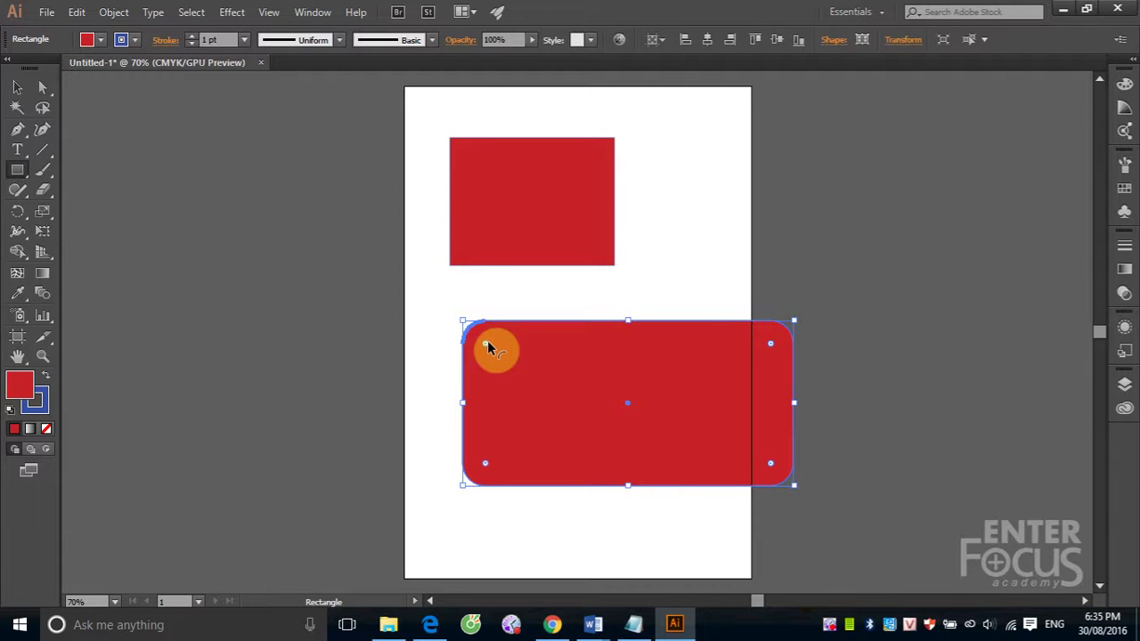
pyautogui.moveTo(485, 344)
pyautogui.mouseDown()
pyautogui.moveTo(469, 331)
pyautogui.moveTo(406, 343)
pyautogui.mouseUp()
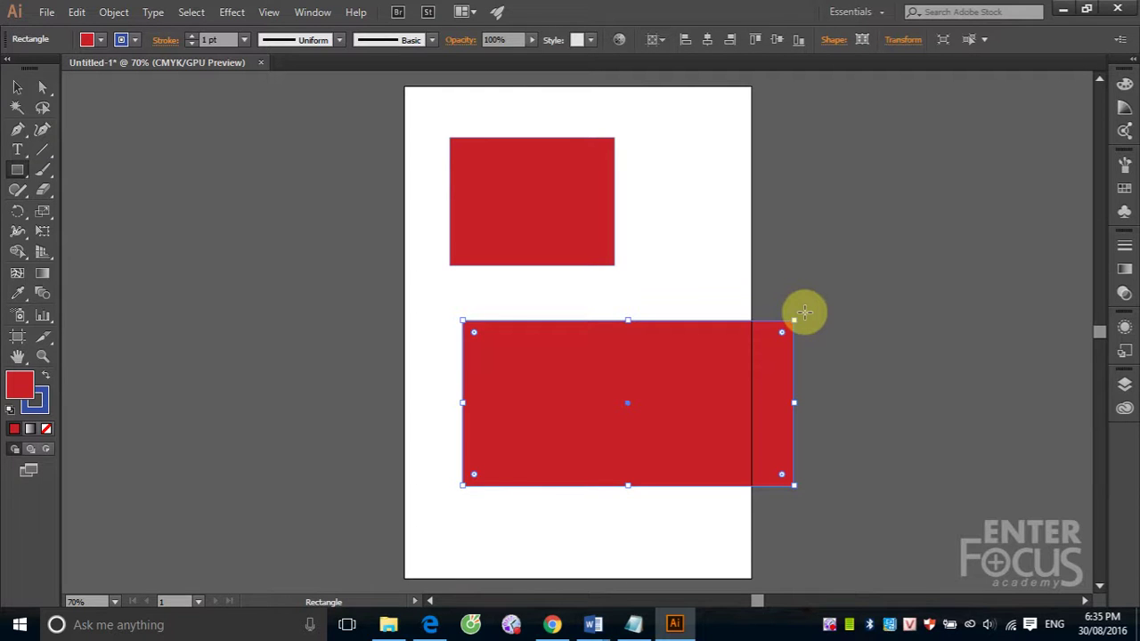
pyautogui.click(834, 41)
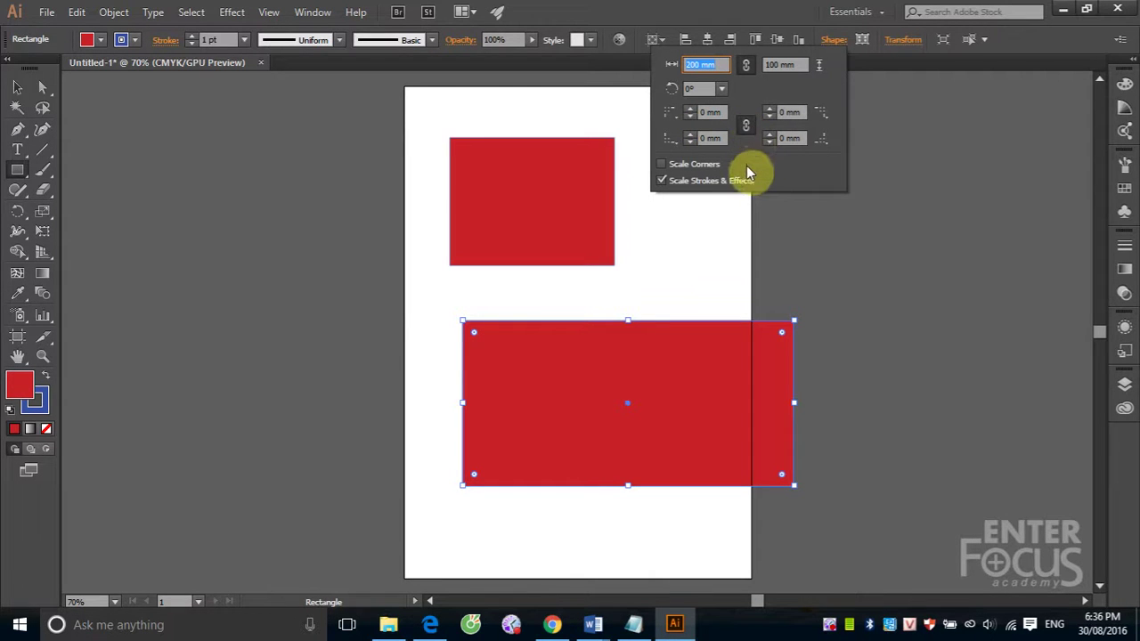
# Unlink the corner radii and set only the top-left corner radius to 30 mm.
pyautogui.click(746, 132)
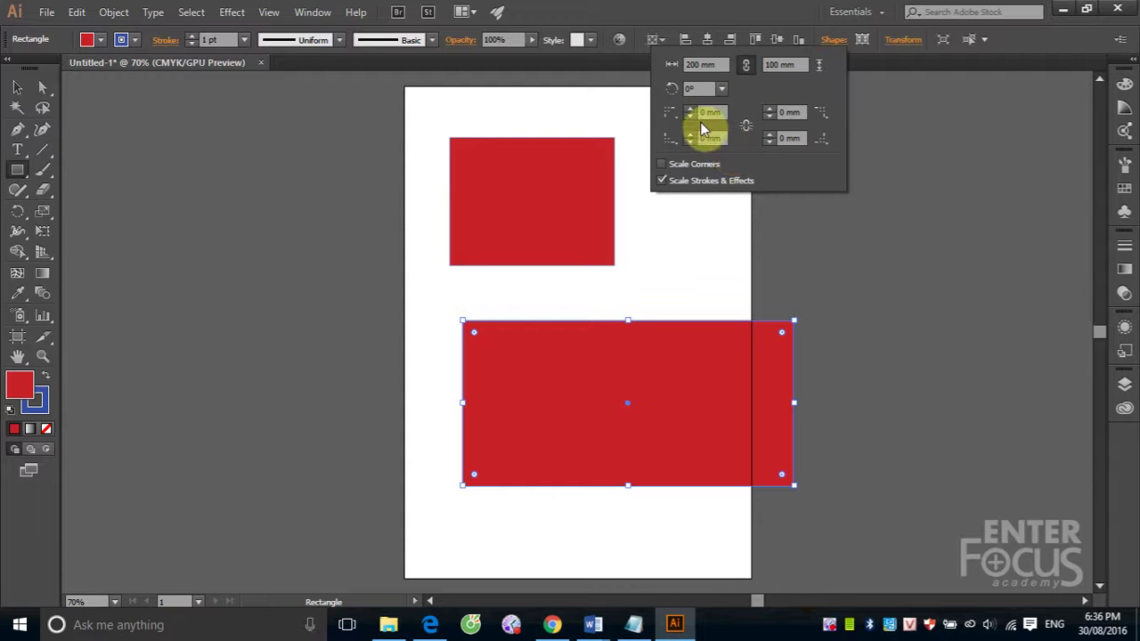
pyautogui.click(697, 112)
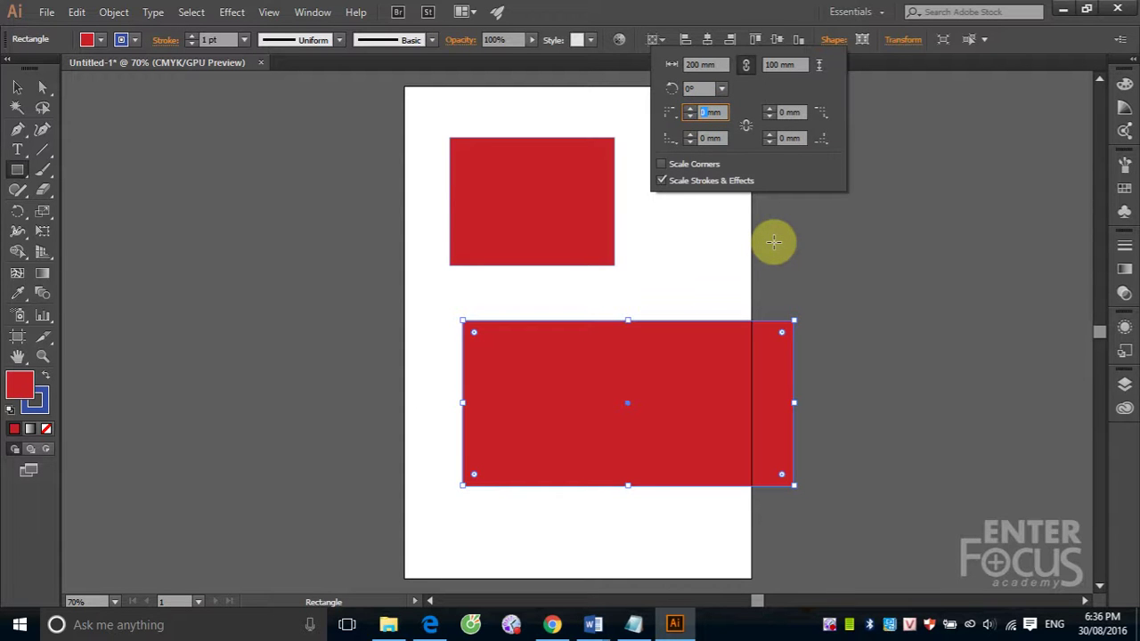
pyautogui.write('30')
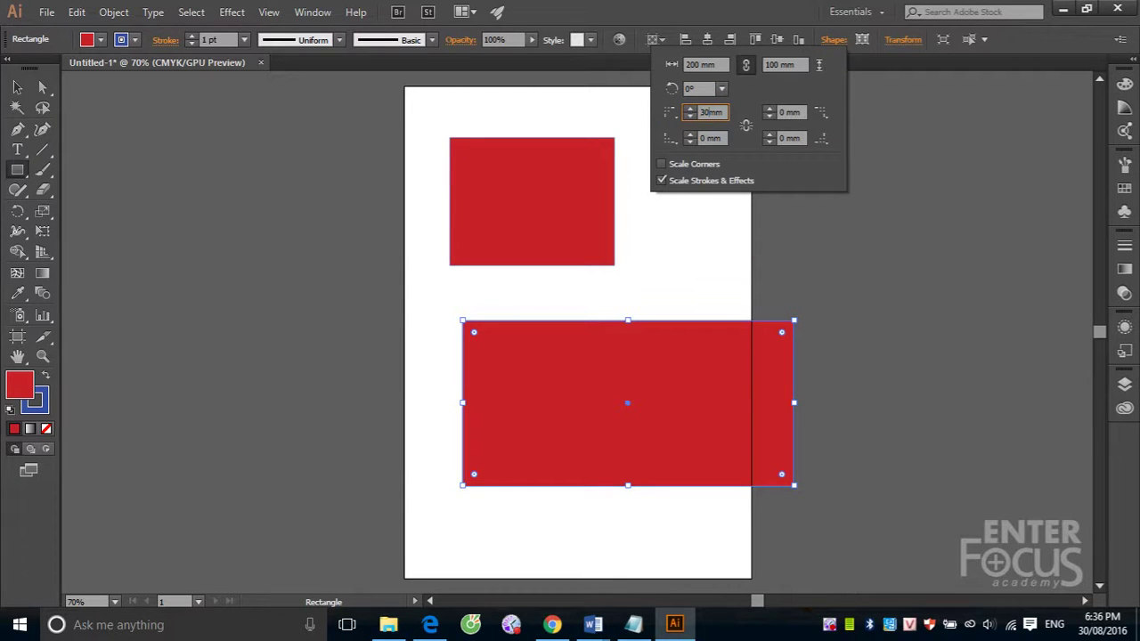
pyautogui.press('Return')
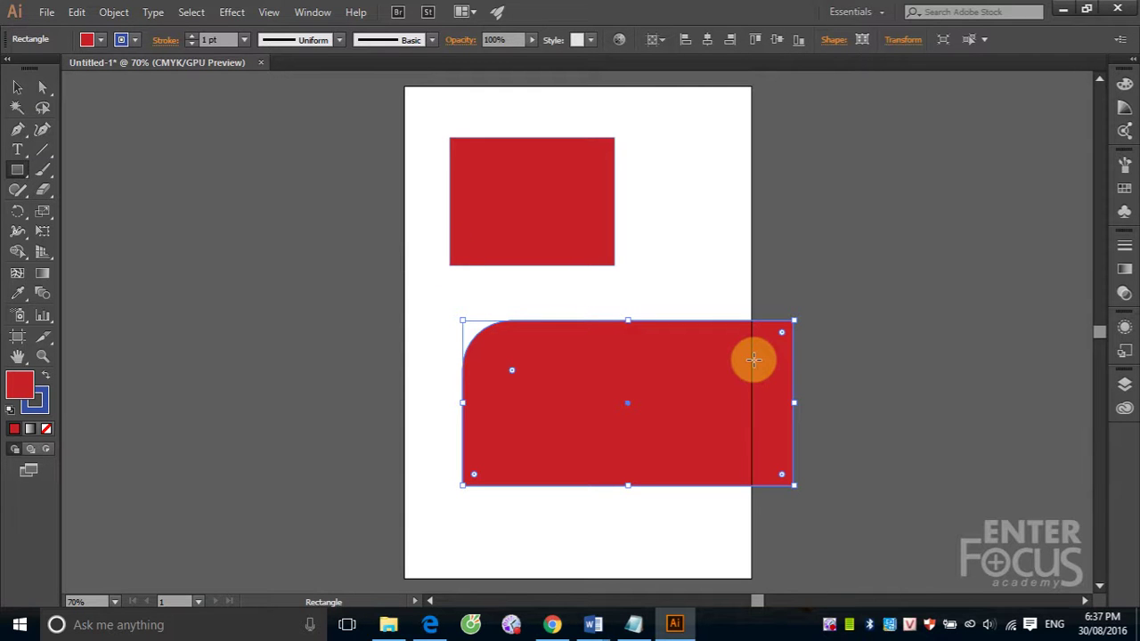
# Marquee-select both red rectangles with the Selection tool and delete them.
pyautogui.click(17, 87)
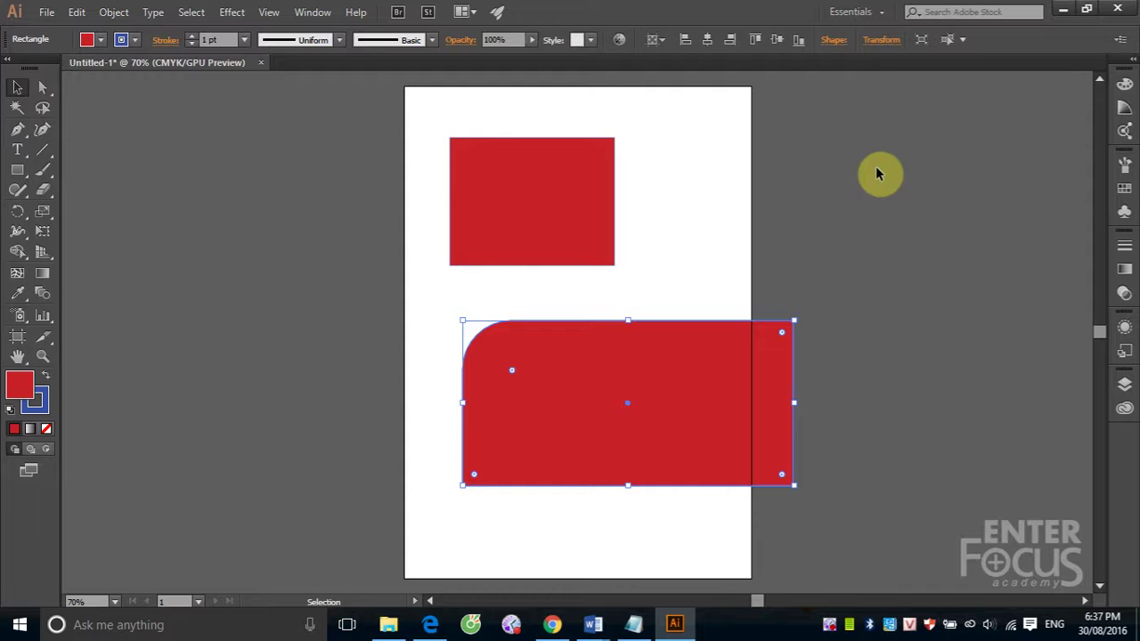
pyautogui.moveTo(408, 114)
pyautogui.mouseDown()
pyautogui.moveTo(870, 514)
pyautogui.moveTo(849, 508)
pyautogui.mouseUp()
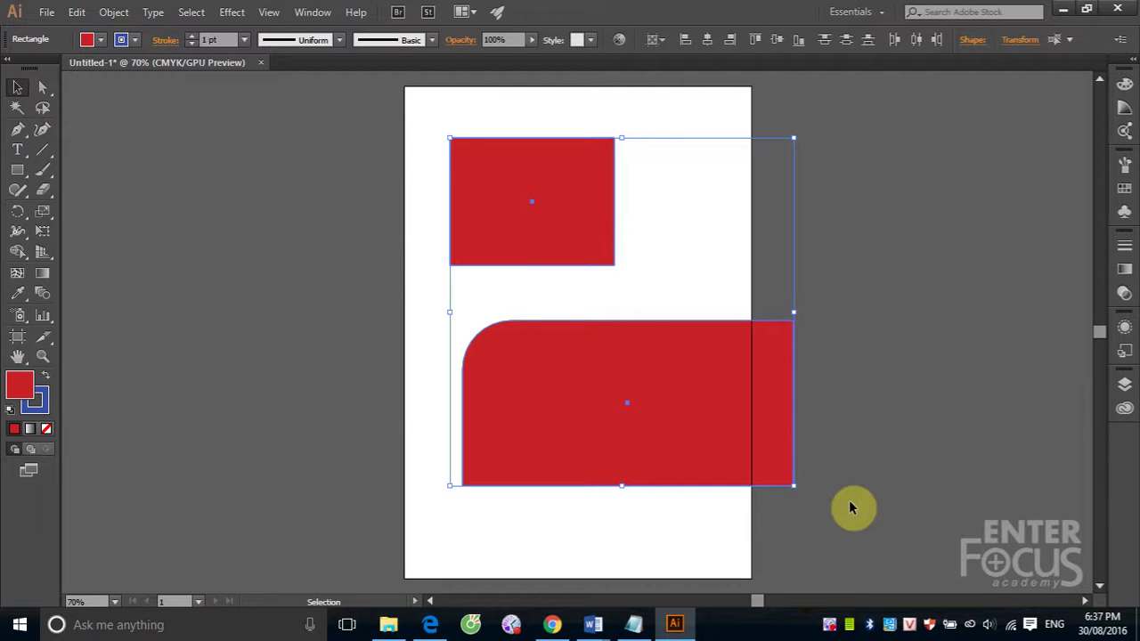
pyautogui.press('Delete')
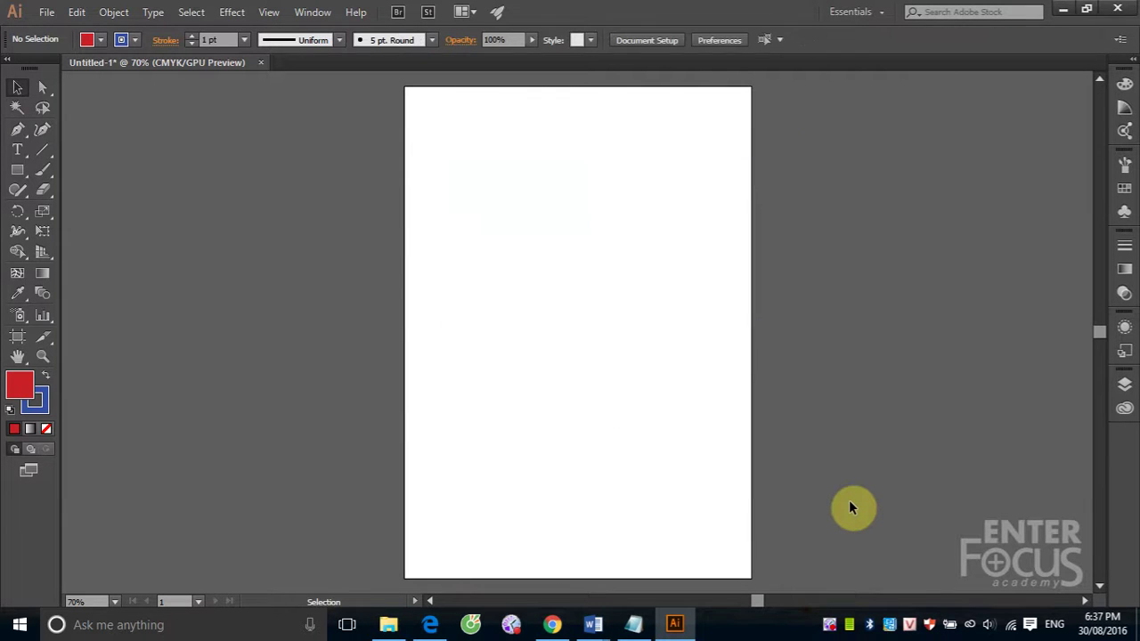
# Pick the Rounded Rectangle Tool from the Rectangle tool's flyout.
pyautogui.click(17, 170)
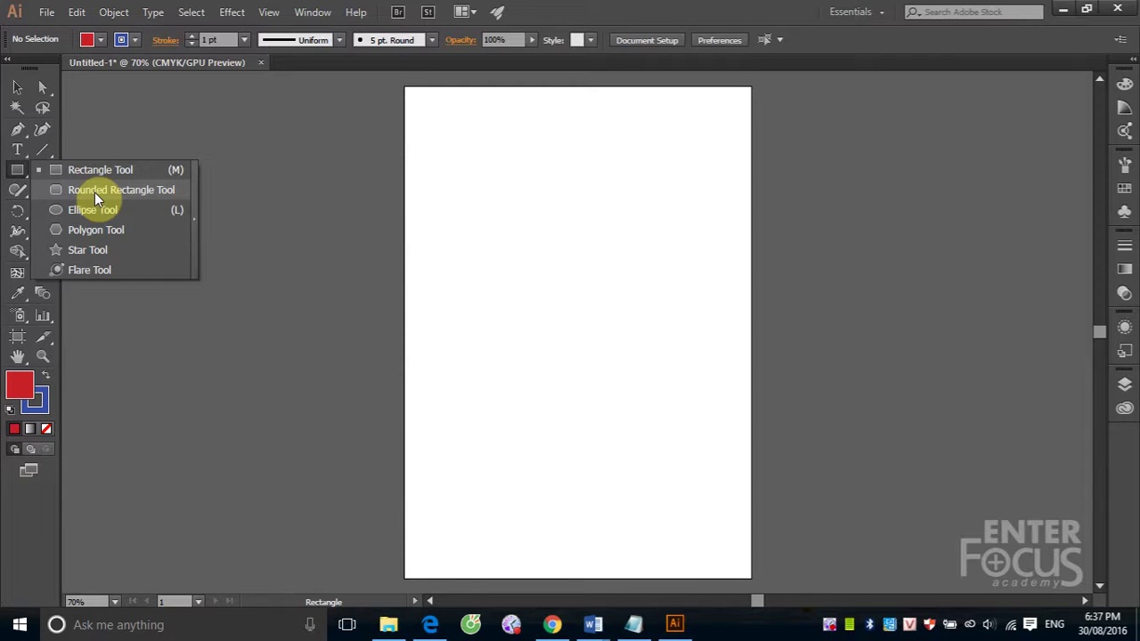
pyautogui.click(231, 172)
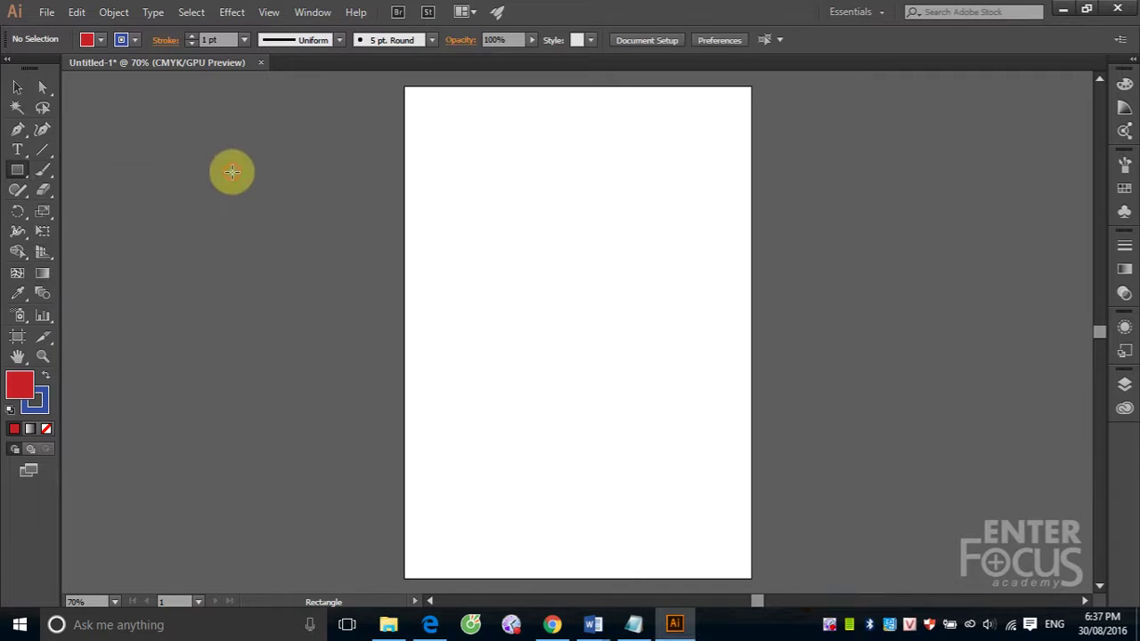
pyautogui.click(24, 181)
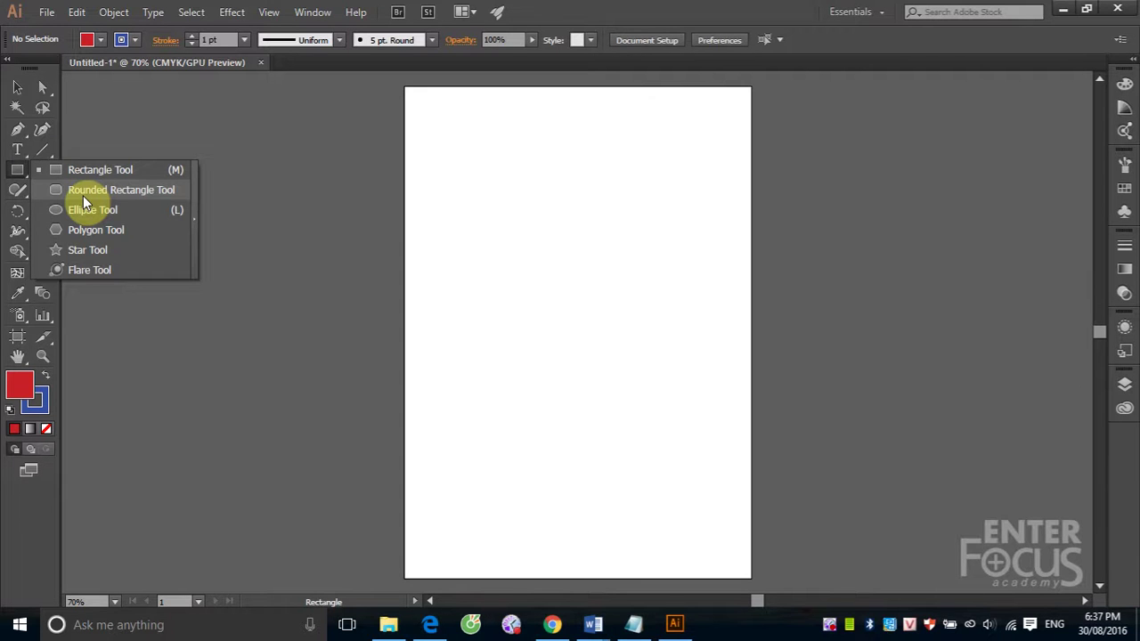
pyautogui.click(83, 195)
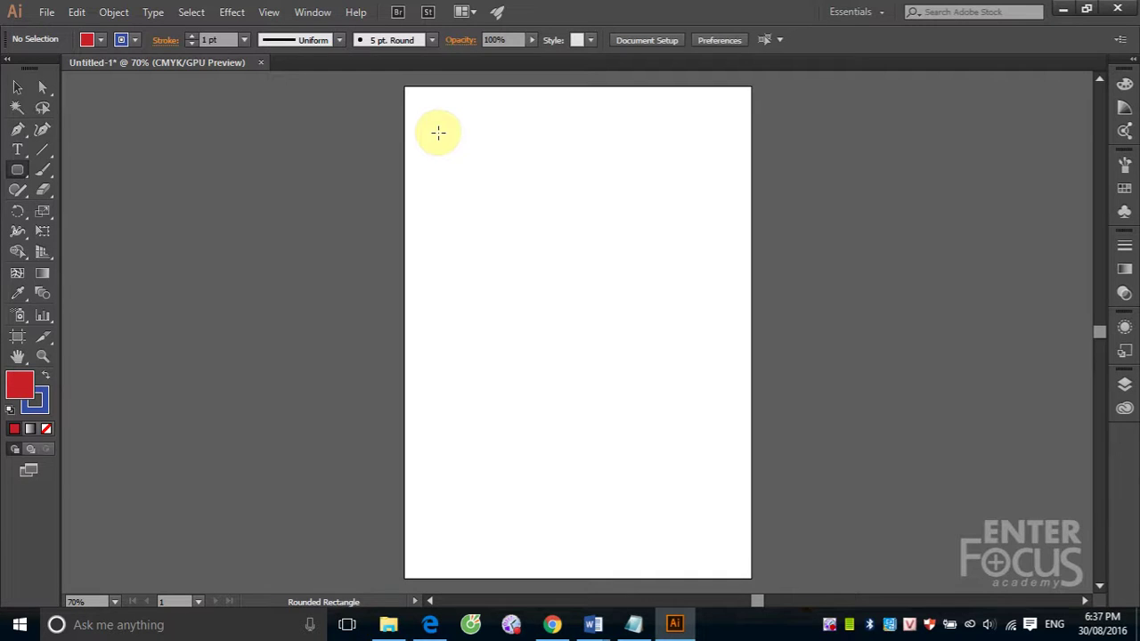
# Draw a red rounded rectangle near the page top, then bring up the Rounded Rectangle size dialog.
pyautogui.moveTo(438, 132)
pyautogui.mouseDown()
pyautogui.moveTo(634, 241)
pyautogui.moveTo(639, 260)
pyautogui.mouseUp()
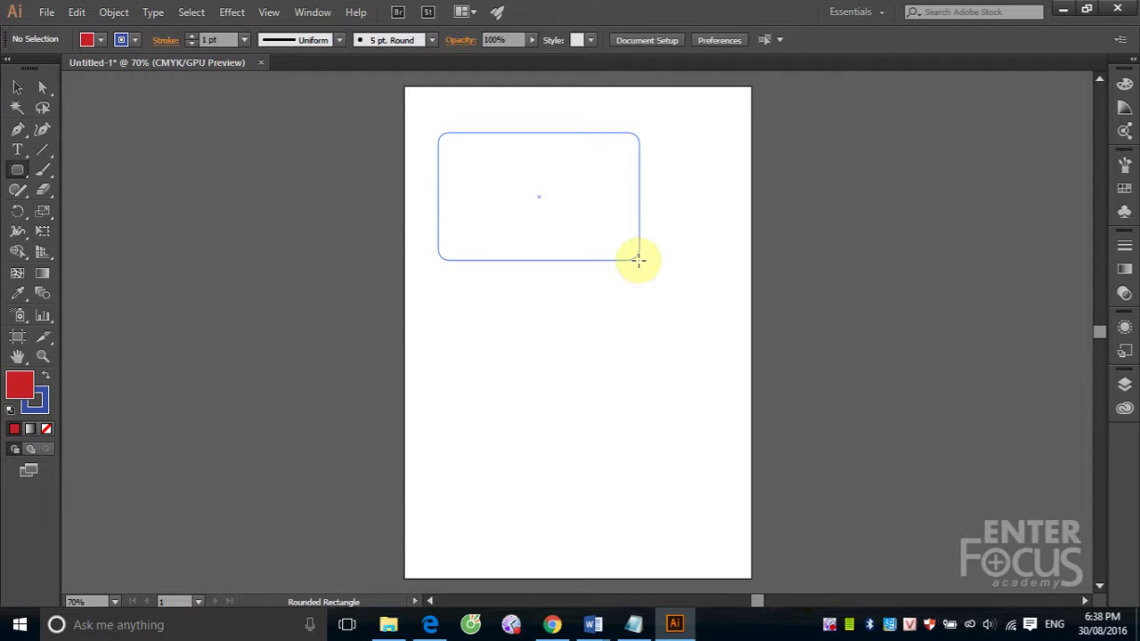
pyautogui.moveTo(639, 260); pyautogui.dragTo(638, 260)
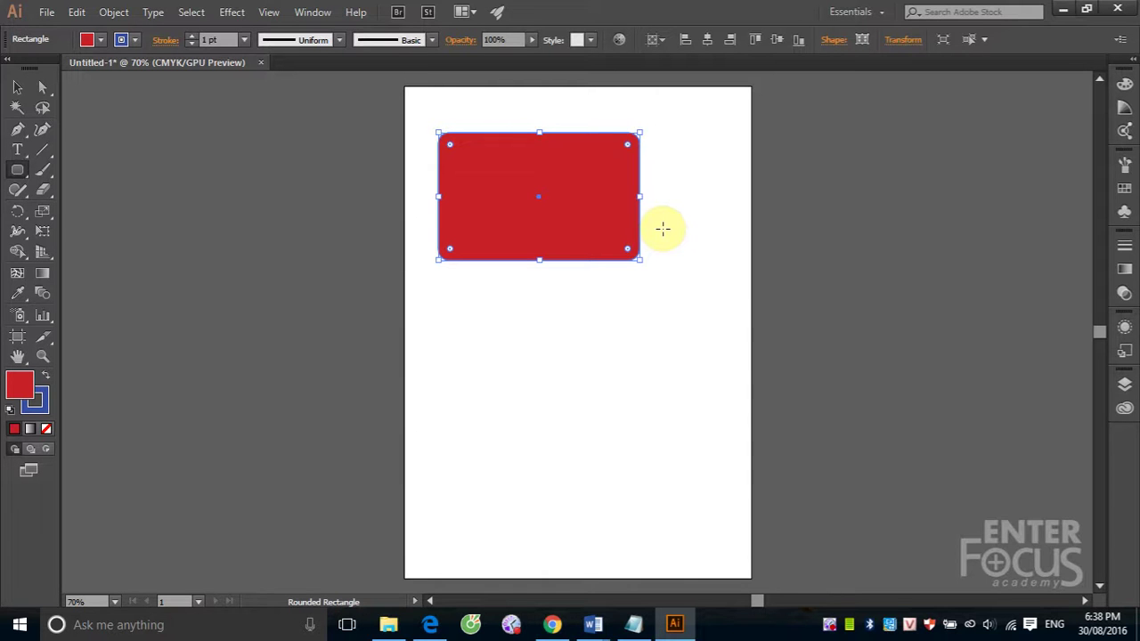
pyautogui.click(466, 301)
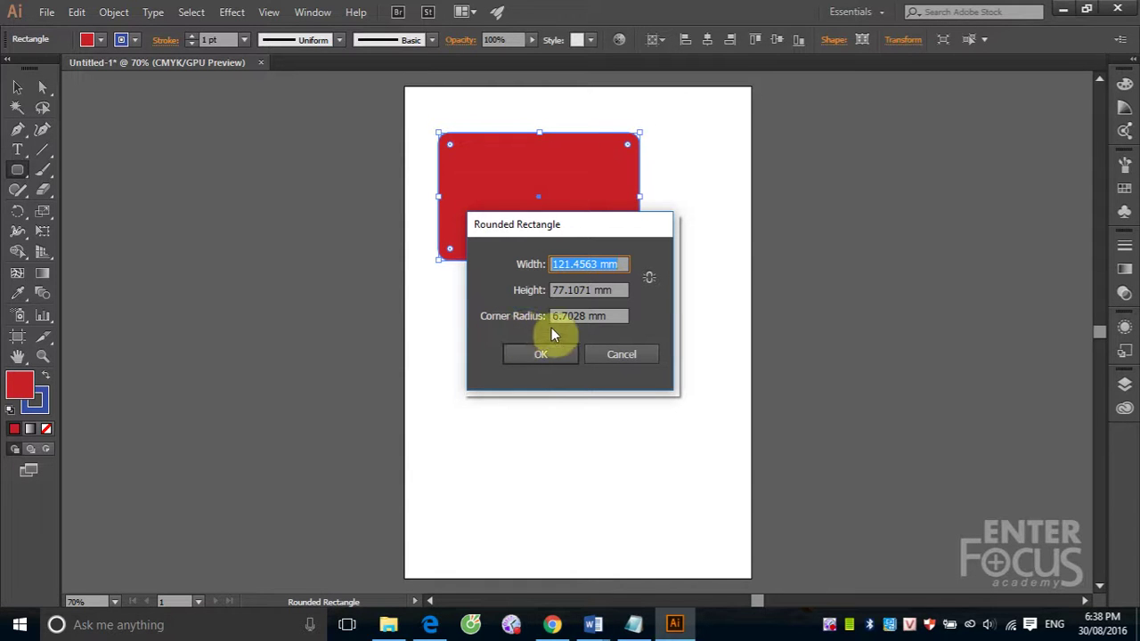
# Create a 121.4563 × 77.1071 mm rounded rectangle with a 30 mm corner radius.
pyautogui.moveTo(588, 316); pyautogui.dragTo(526, 322)
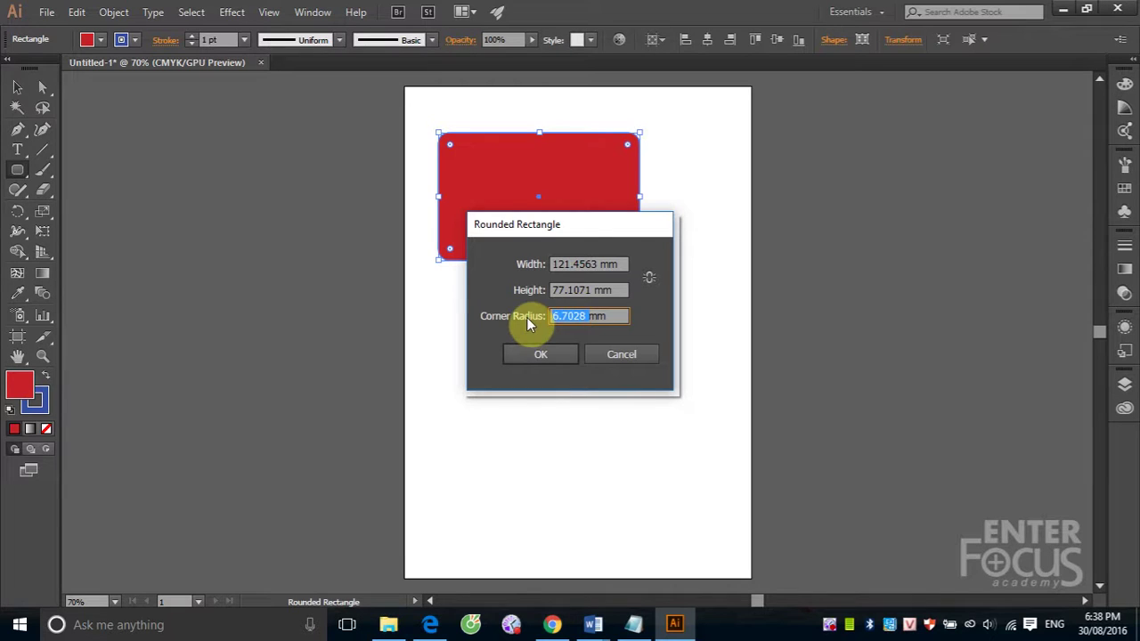
pyautogui.write('30')
pyautogui.click(552, 355)
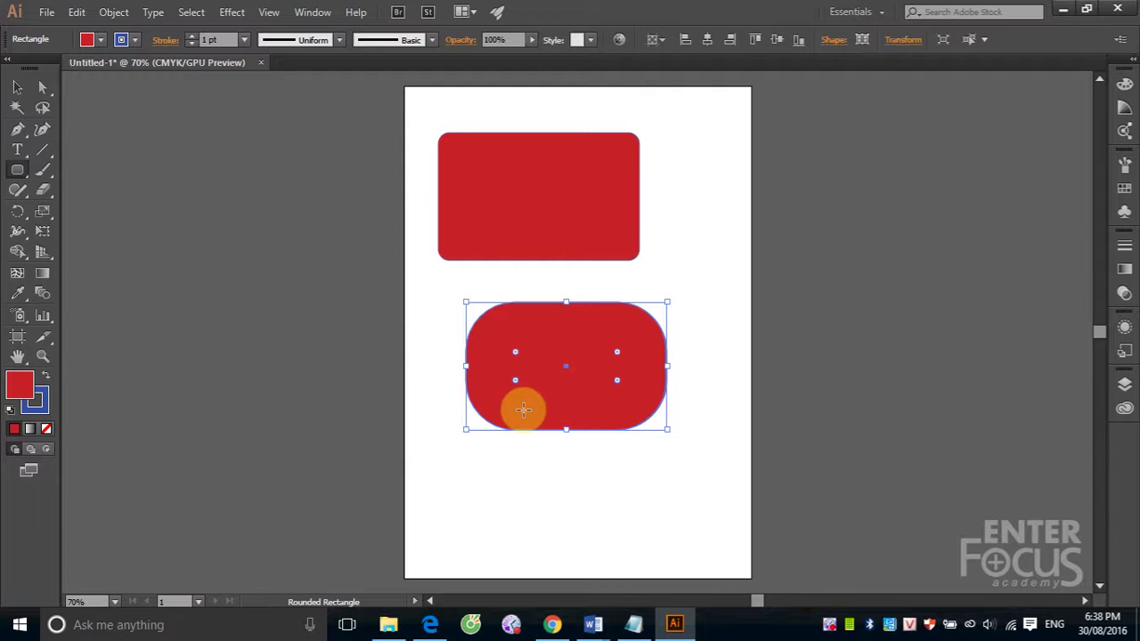
# Move the 30 mm pill shape right of the page, then draw a large and a small rounded rectangle.
pyautogui.click(17, 86)
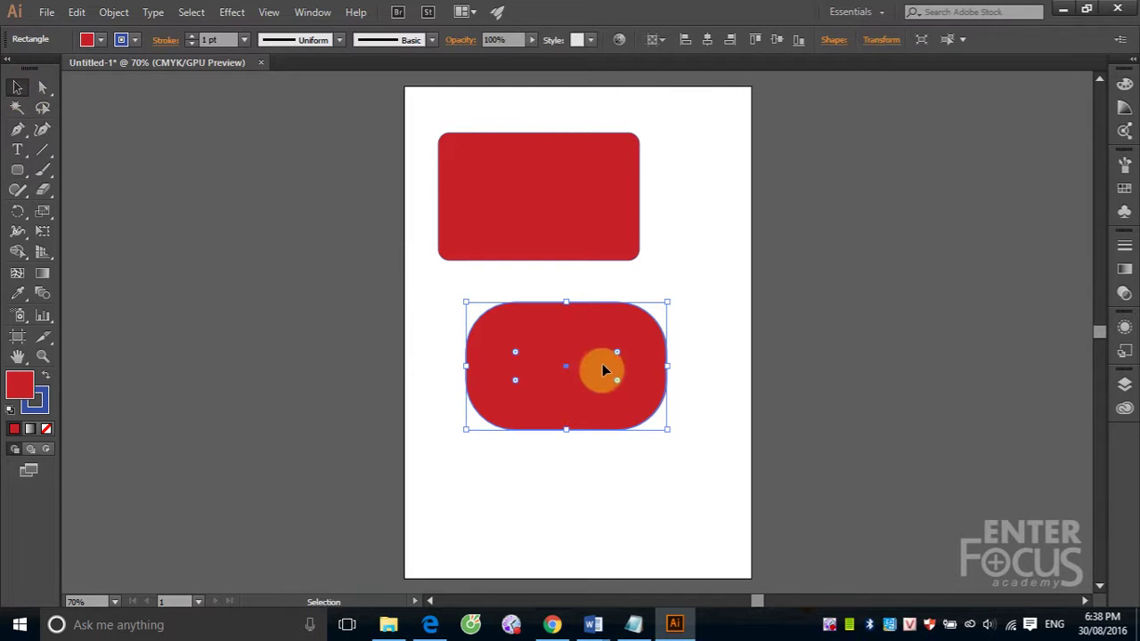
pyautogui.moveTo(603, 367); pyautogui.dragTo(895, 171)
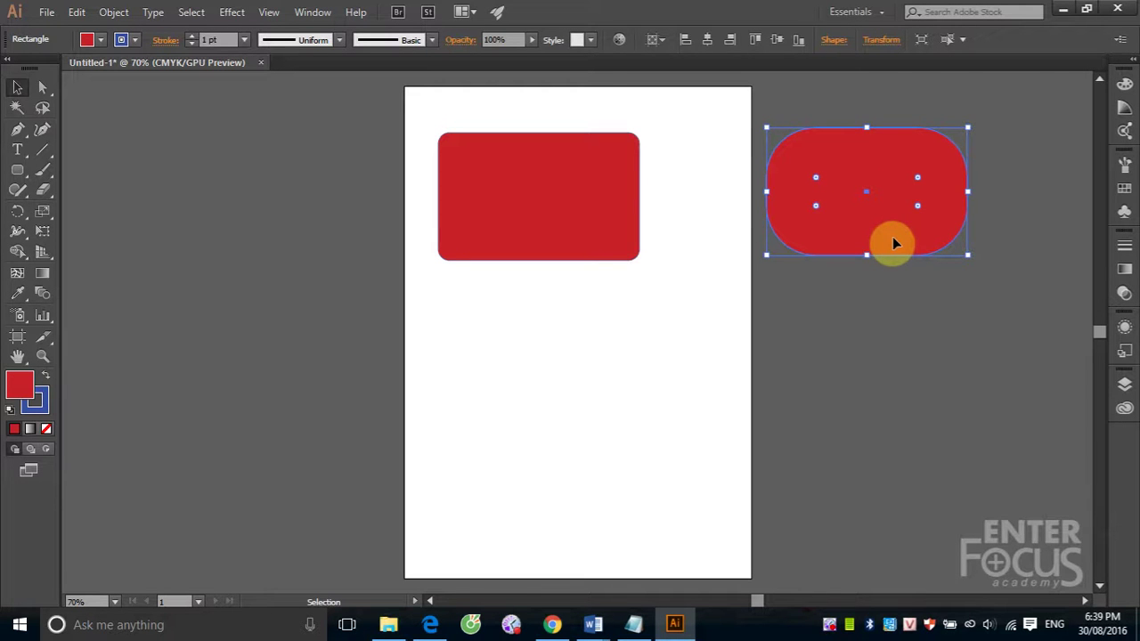
pyautogui.click(18, 170)
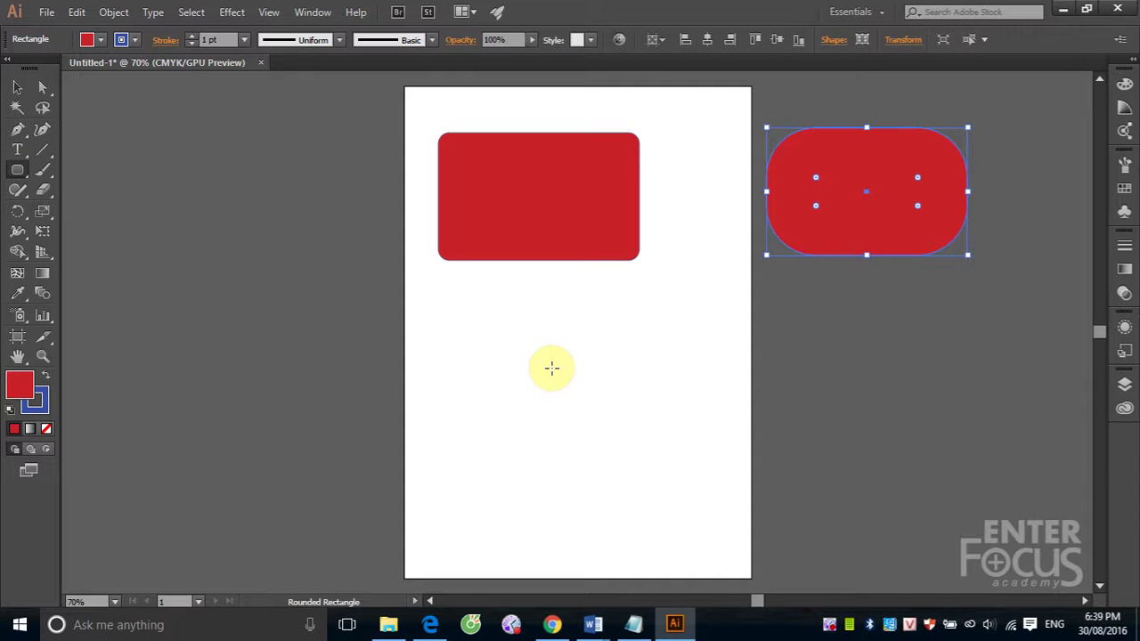
pyautogui.moveTo(429, 306); pyautogui.dragTo(952, 537)
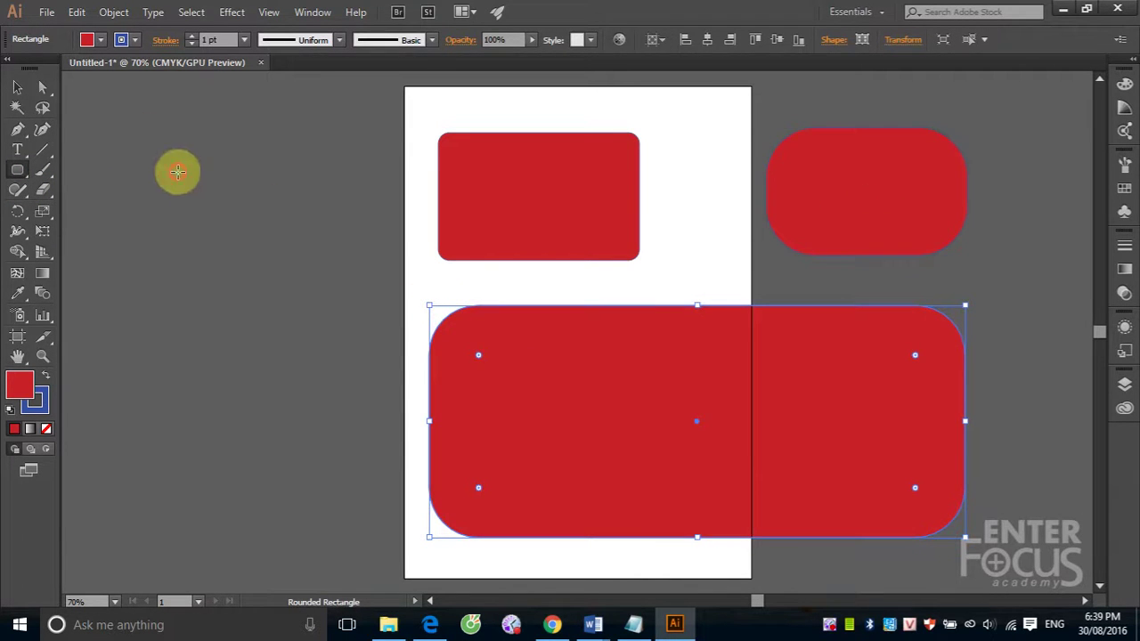
pyautogui.moveTo(178, 174)
pyautogui.mouseDown()
pyautogui.moveTo(229, 205)
pyautogui.moveTo(264, 176)
pyautogui.mouseUp()
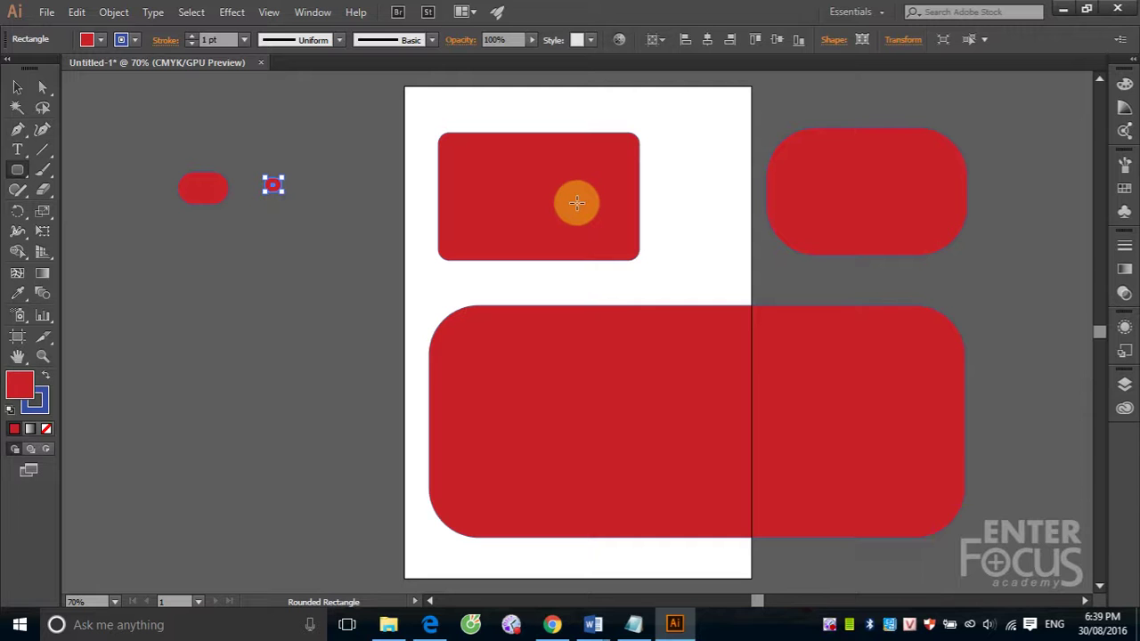
# Cancel a stray Rounded Rectangle dialog, then marquee-select every shape and delete them all.
pyautogui.click(682, 141)
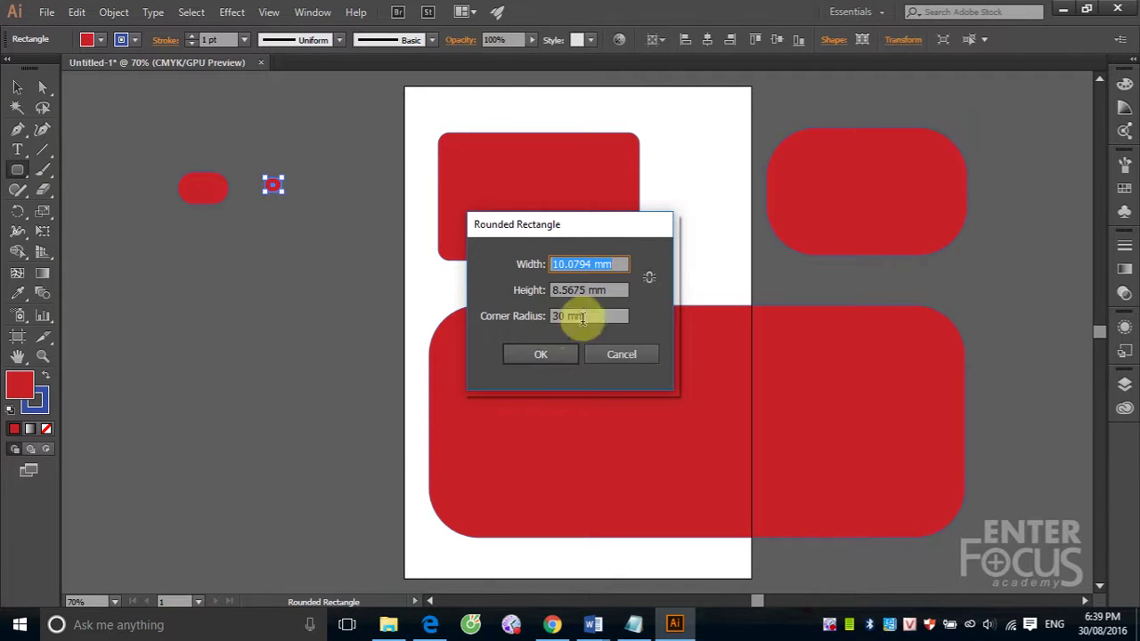
pyautogui.click(621, 354)
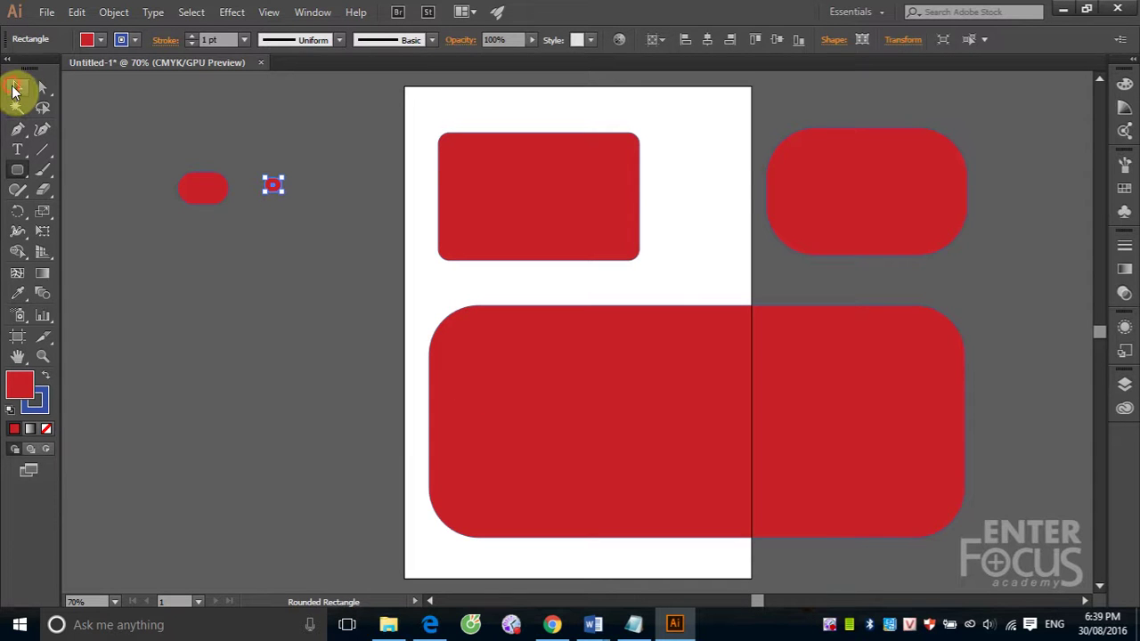
pyautogui.click(17, 87)
pyautogui.moveTo(124, 117)
pyautogui.mouseDown()
pyautogui.moveTo(1006, 498)
pyautogui.moveTo(1024, 538)
pyautogui.mouseUp()
pyautogui.press('Delete')
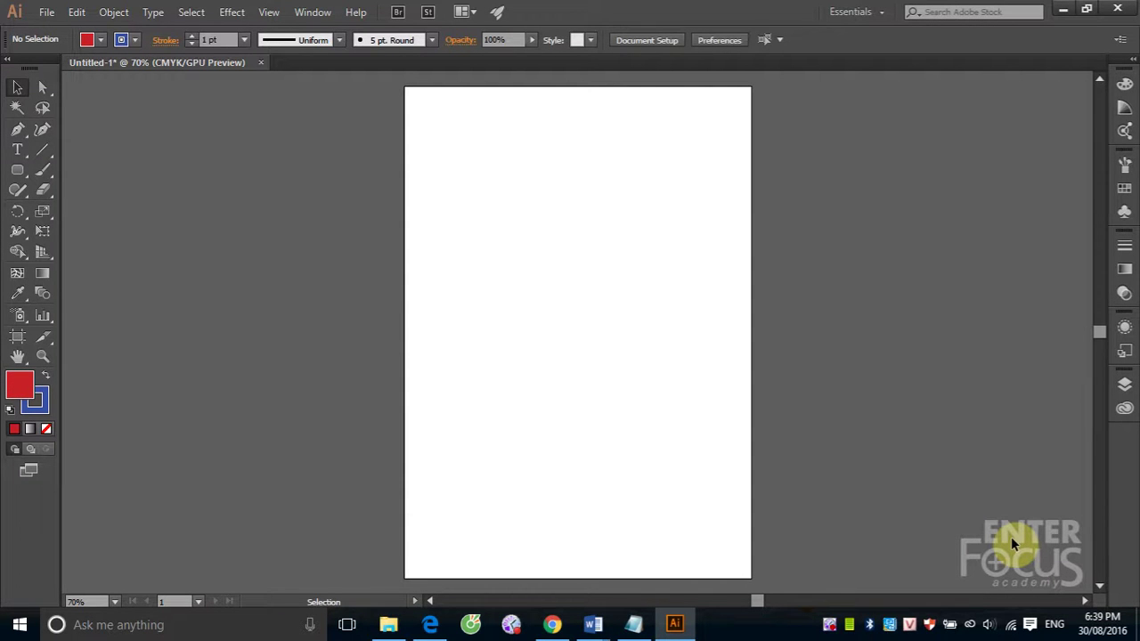
# Select the Rounded Rectangle Tool in the toolbar again.
pyautogui.click(18, 170)
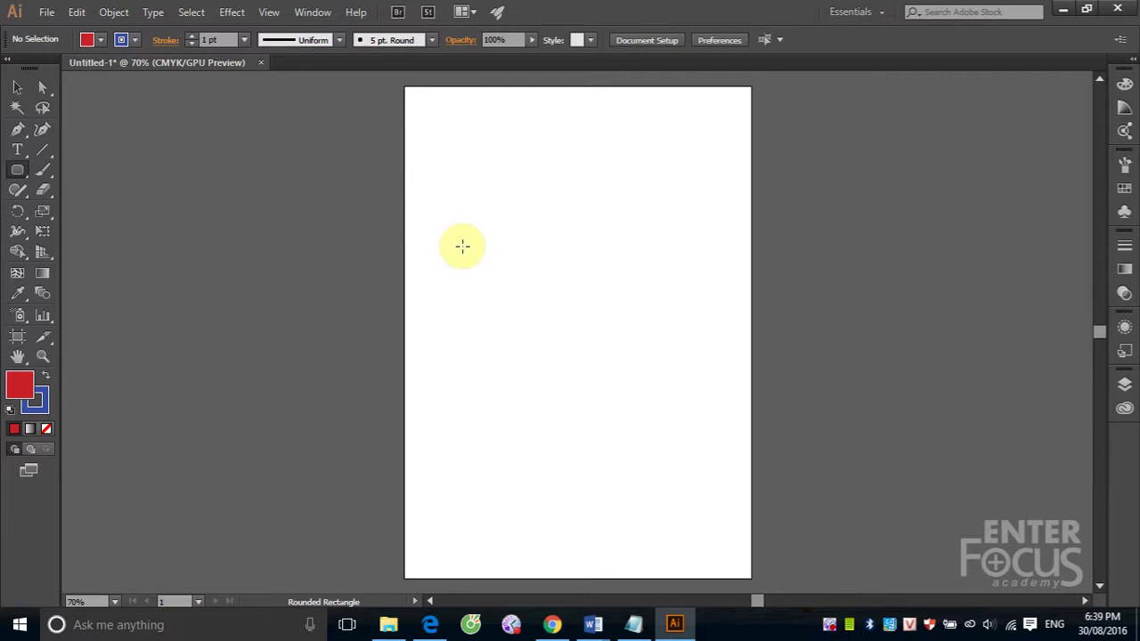
# Start dragging a rounded rectangle mid-page, nudging the corner radius up twice then down three times.
pyautogui.moveTo(454, 237); pyautogui.dragTo(691, 407)
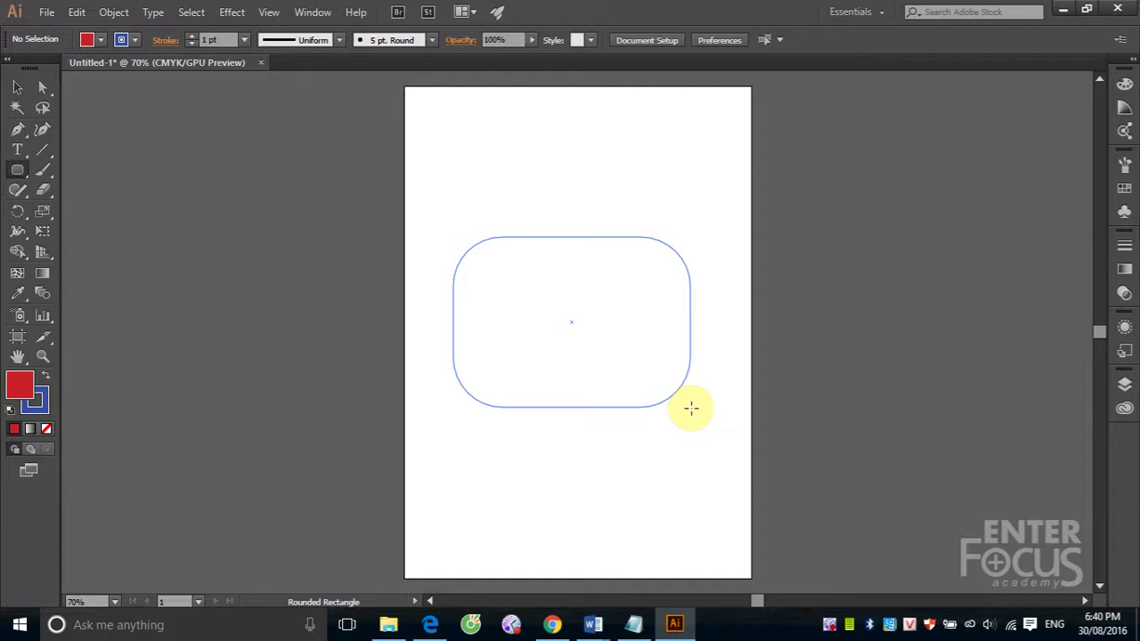
pyautogui.press('Up')
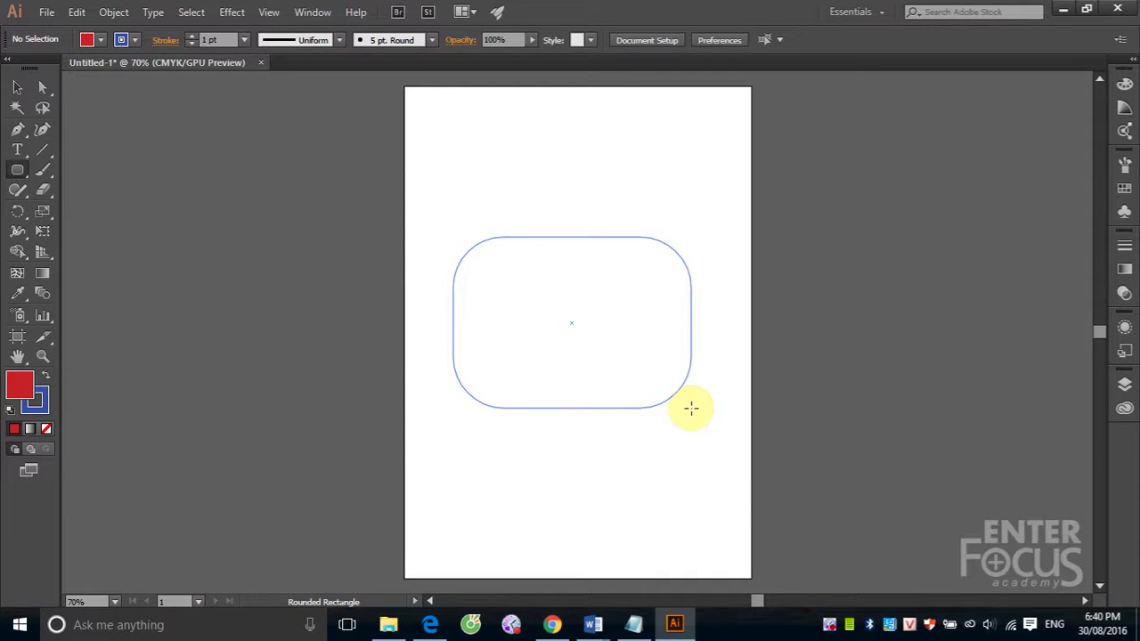
pyautogui.press('Up')
pyautogui.press('Up')
pyautogui.press('Up')
pyautogui.press('Up')
pyautogui.press('Up')
pyautogui.press('Up')
pyautogui.press('Up')
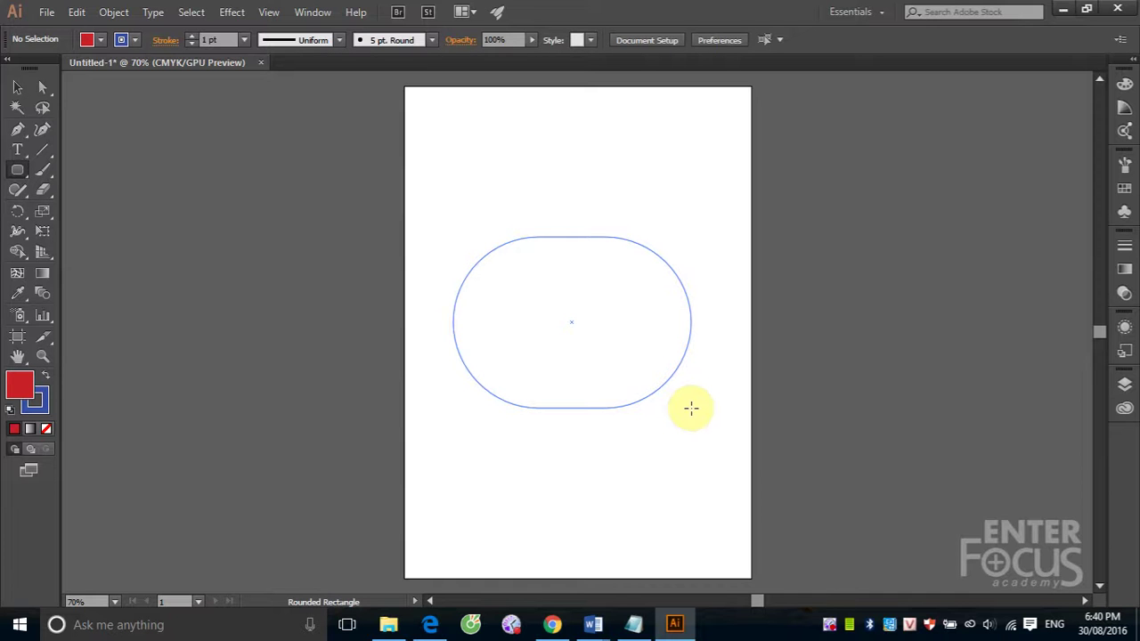
pyautogui.press('Down')
pyautogui.press('Down')
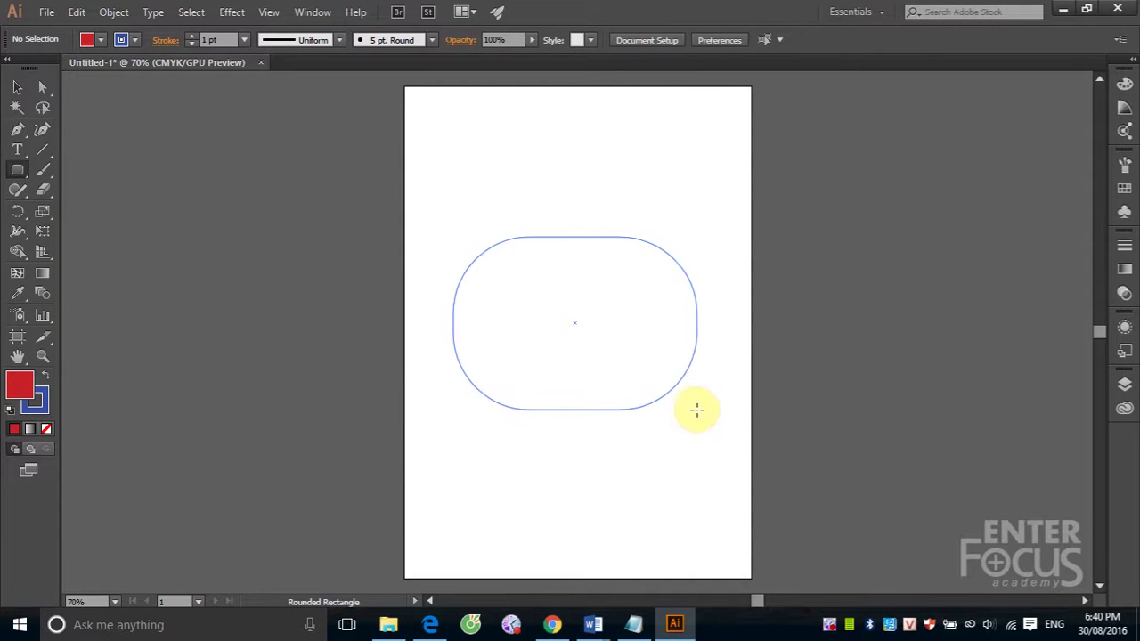
pyautogui.press('Down')
pyautogui.press('Down')
pyautogui.press('Down')
pyautogui.press('Down')
pyautogui.press('Down')
pyautogui.press('Down')
pyautogui.press('Down')
pyautogui.press('Down')
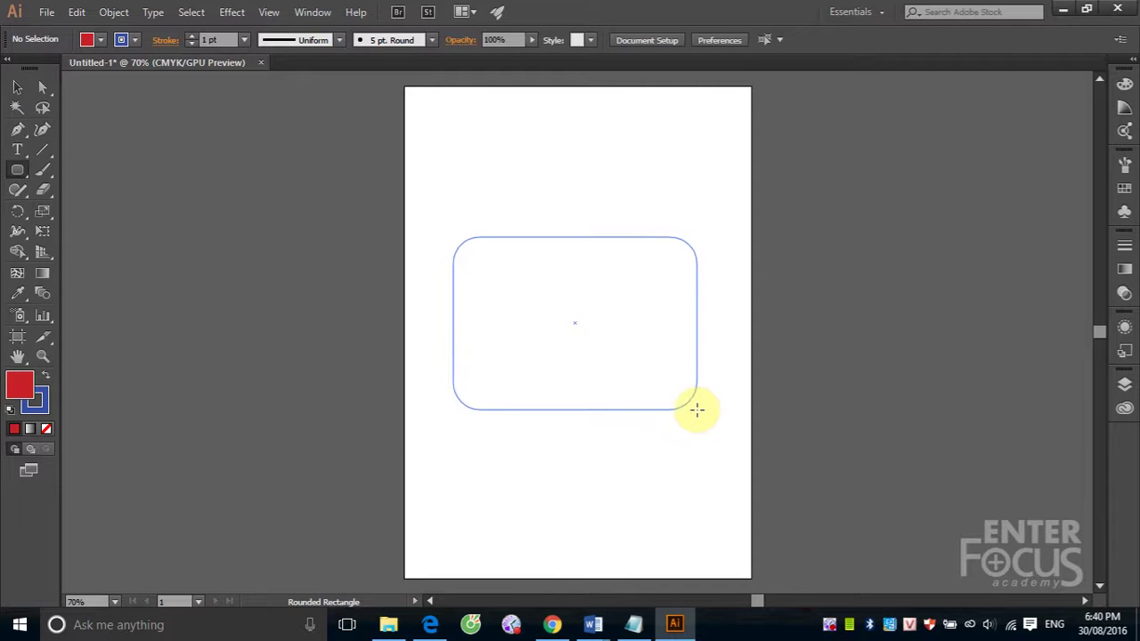
pyautogui.press('Down')
pyautogui.press('Down')
pyautogui.press('Down')
pyautogui.press('Down')
pyautogui.press('Down')
pyautogui.press('Down')
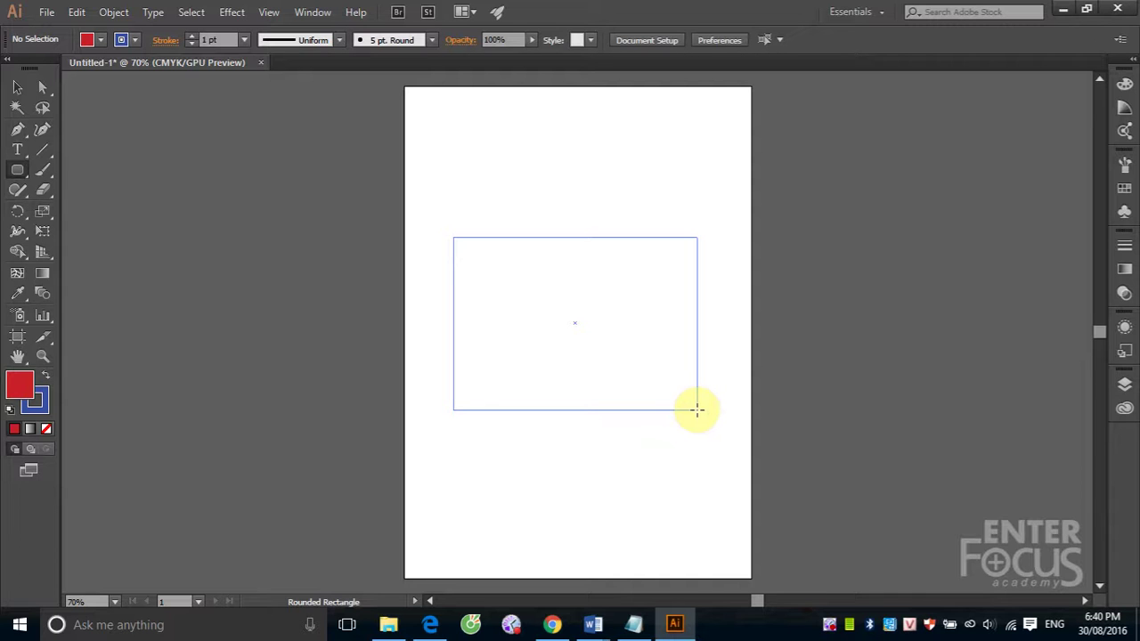
# Toggle between pill-shaped and square corners, then raise the radius in three steps to moderate.
pyautogui.press('Right')
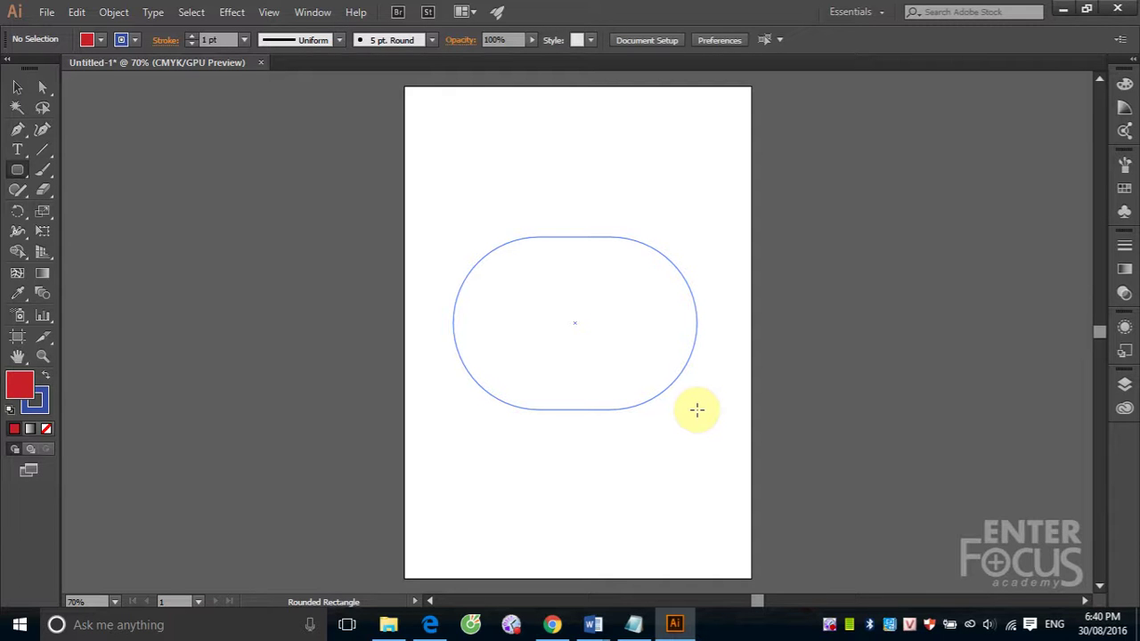
pyautogui.press('Left')
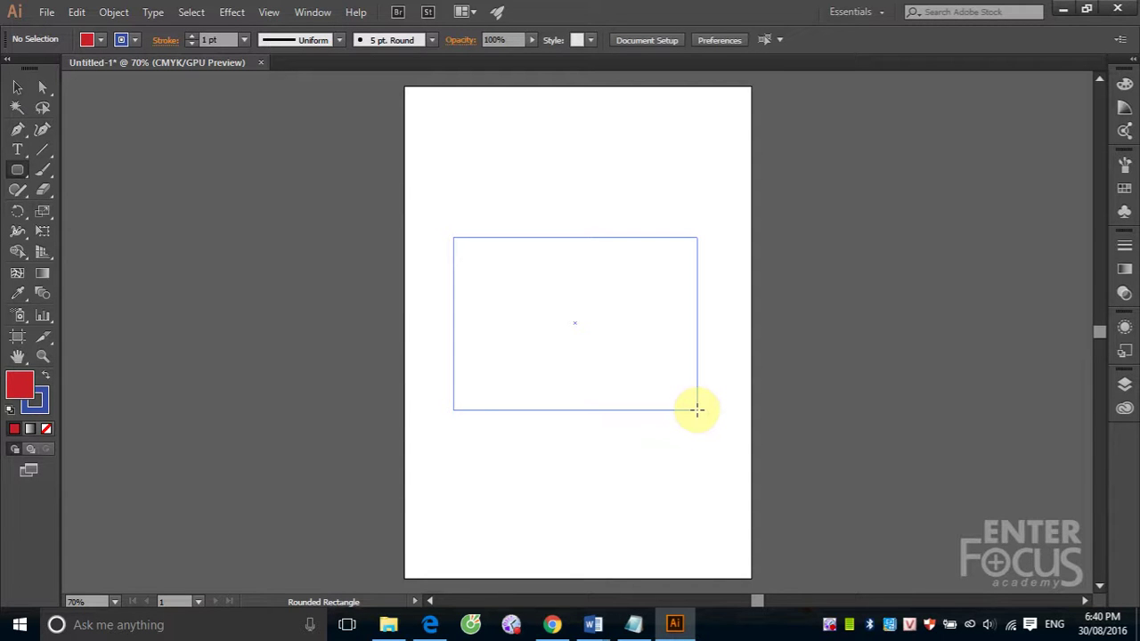
pyautogui.press('Right')
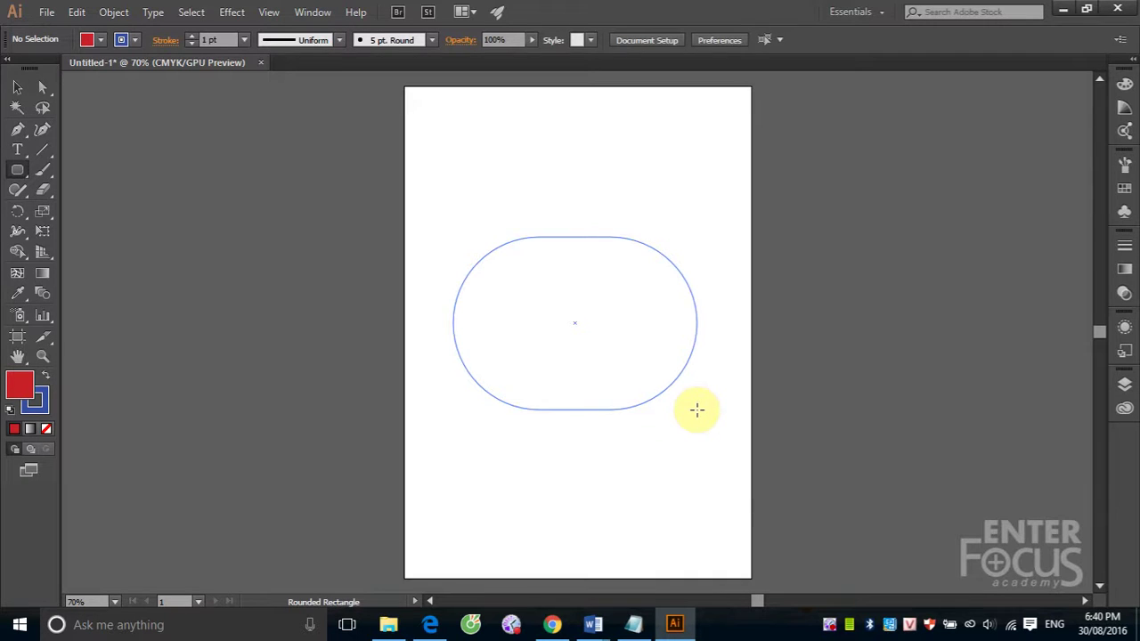
pyautogui.press('Left')
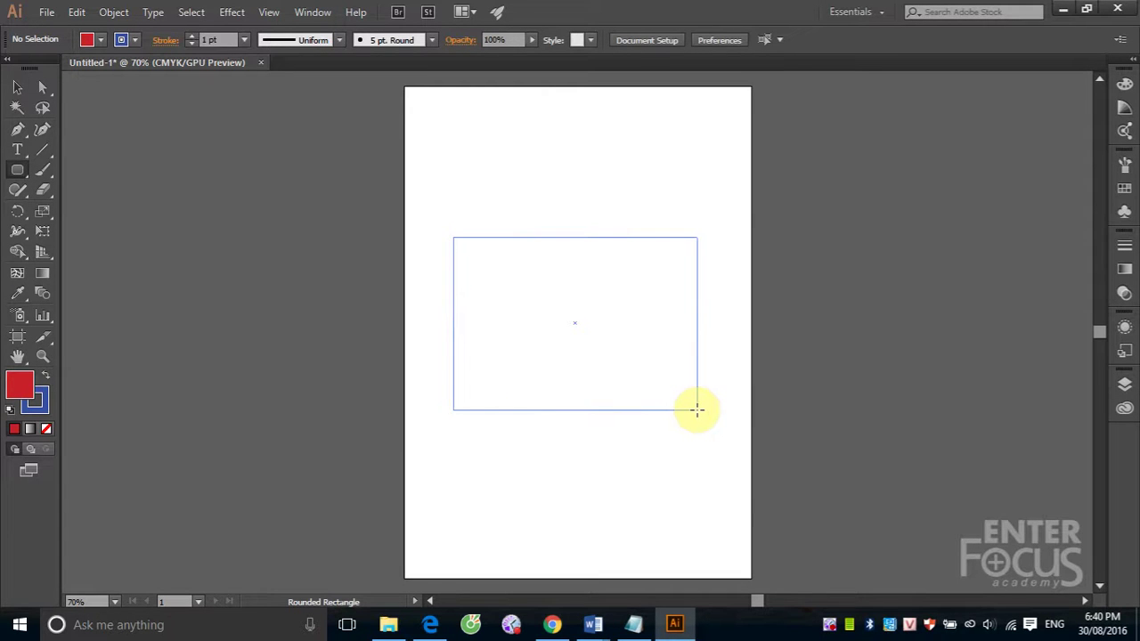
pyautogui.press('Up')
pyautogui.press('Up')
pyautogui.press('Up')
pyautogui.press('Up')
pyautogui.press('Up')
pyautogui.press('Up')
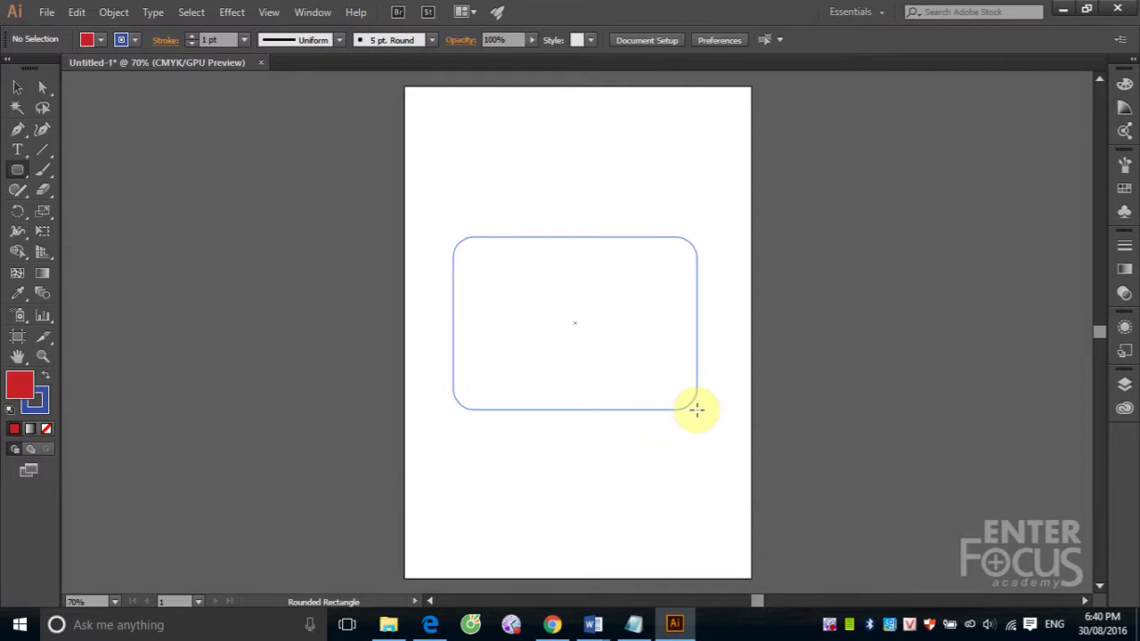
pyautogui.press('Up')
pyautogui.press('Up')
pyautogui.press('Up')
pyautogui.press('Up')
pyautogui.press('Up')
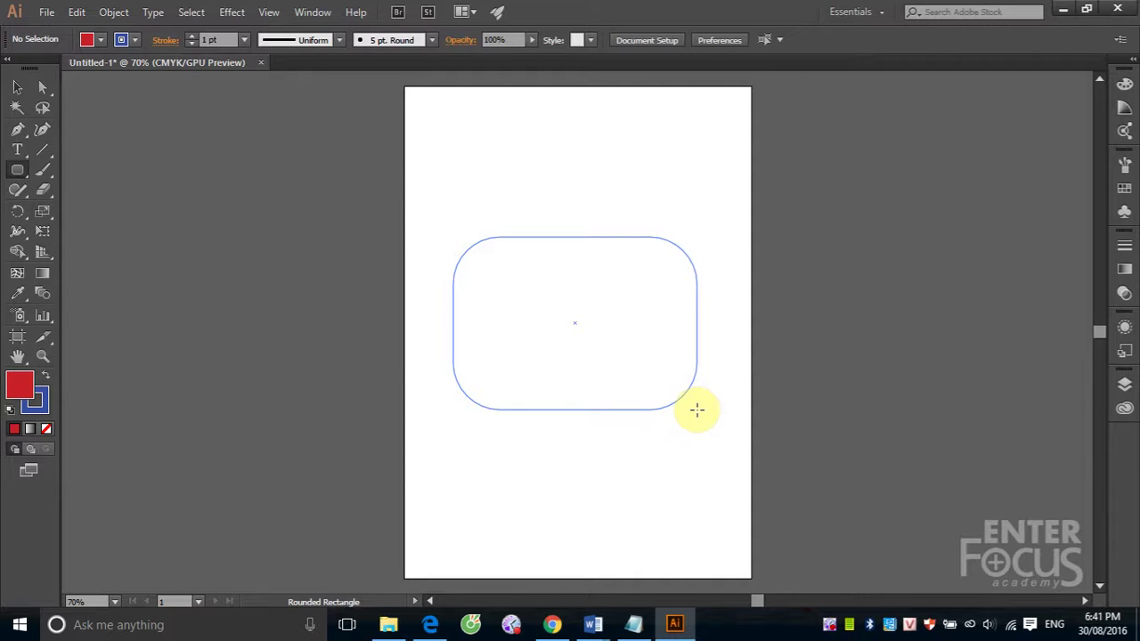
pyautogui.press('Up')
pyautogui.press('Up')
pyautogui.press('Up')
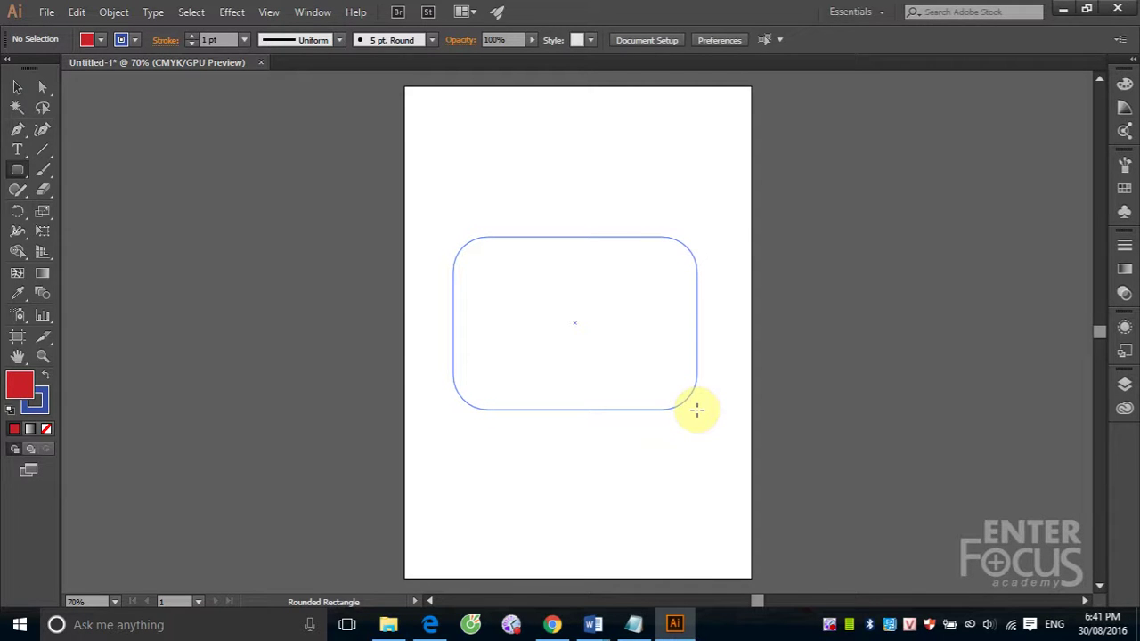
# Finish the red rounded rectangle and fine-tune its corner radius with a live corner widget.
pyautogui.moveTo(697, 409); pyautogui.dragTo(697, 410)
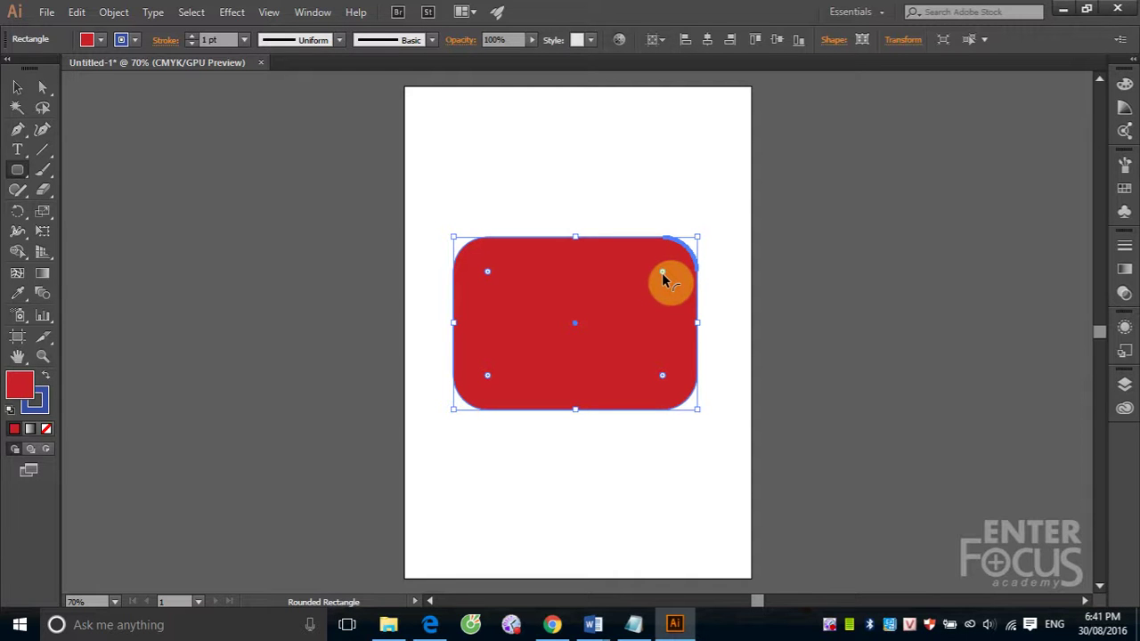
pyautogui.moveTo(662, 277); pyautogui.dragTo(665, 280)
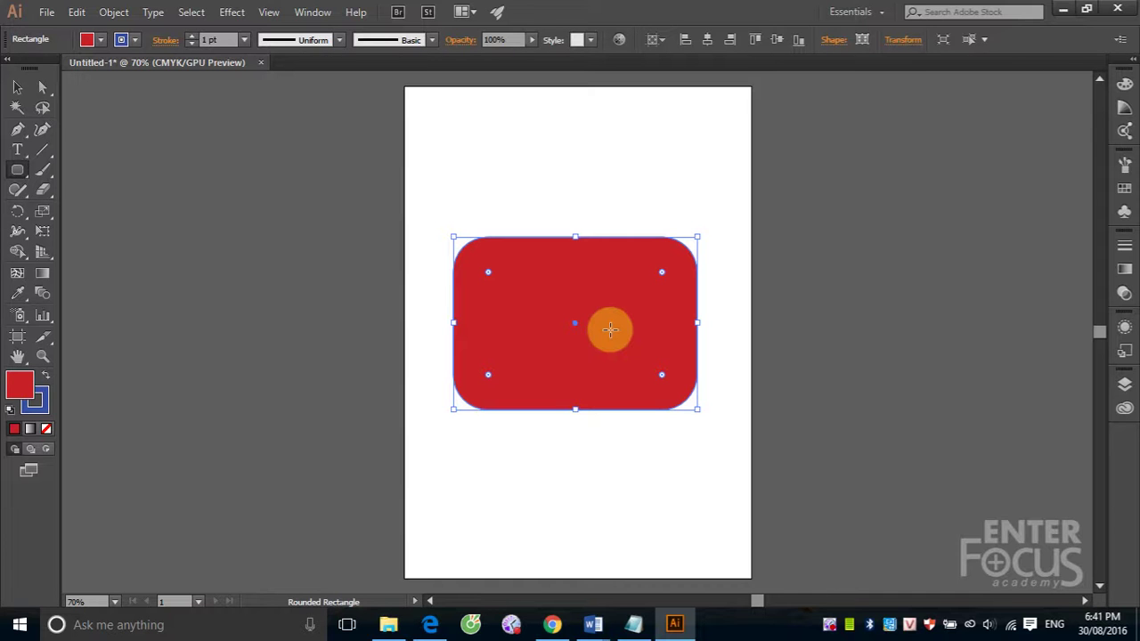
pyautogui.click(22, 176)
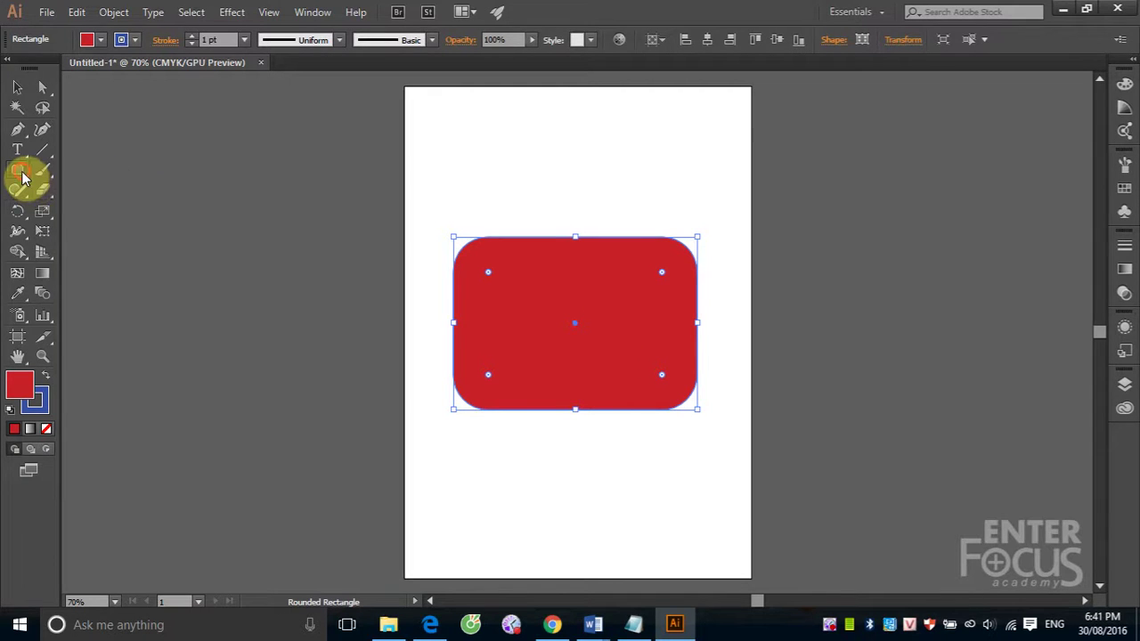
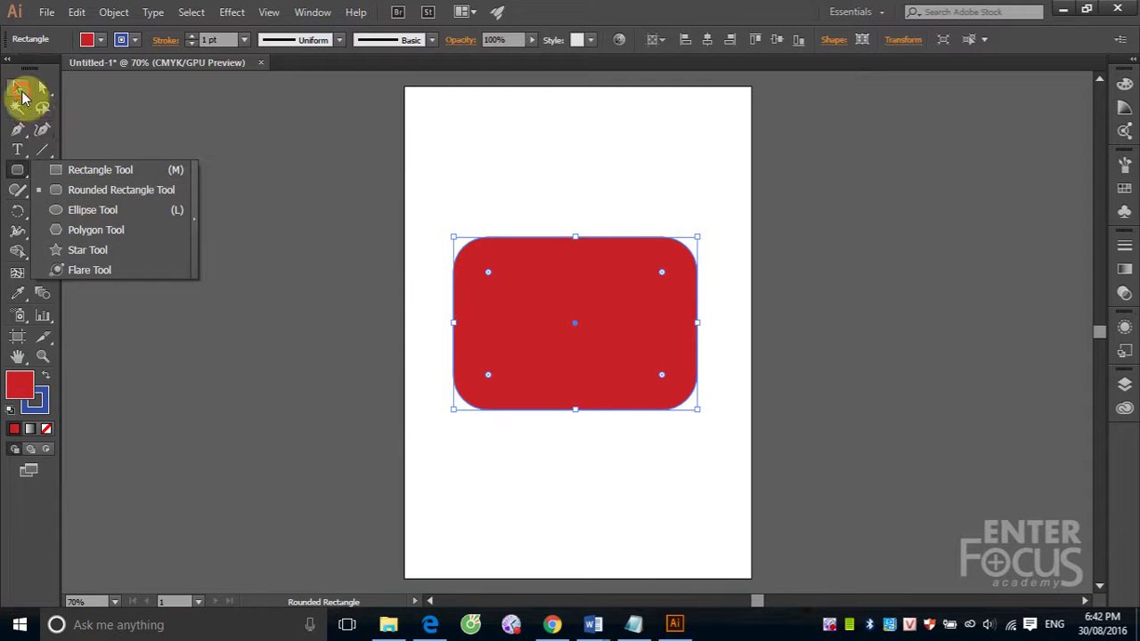
# Cancel the Rounded Rectangle dialog and delete the red rounded rectangle from the artboard.
pyautogui.click(411, 206)
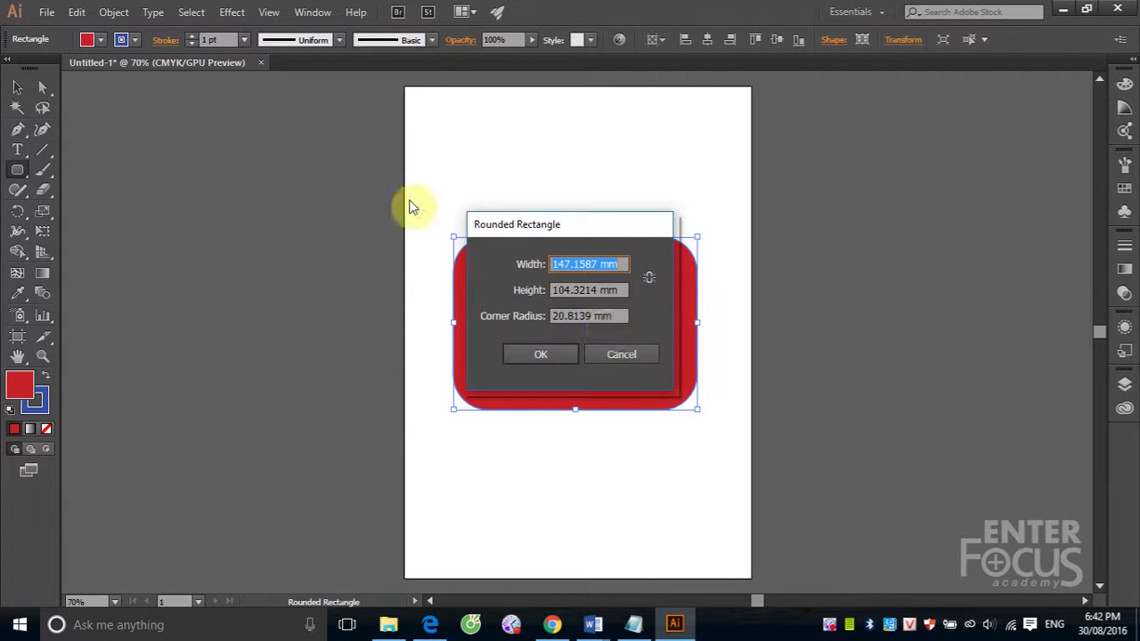
pyautogui.click(604, 352)
pyautogui.click(17, 87)
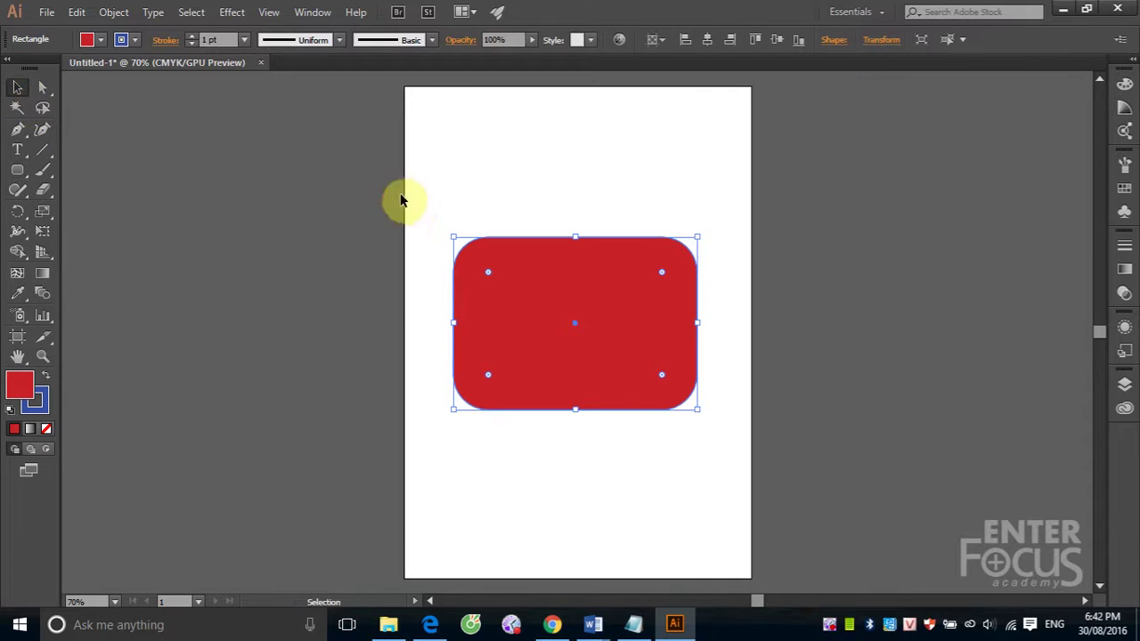
pyautogui.moveTo(399, 199); pyautogui.dragTo(732, 459)
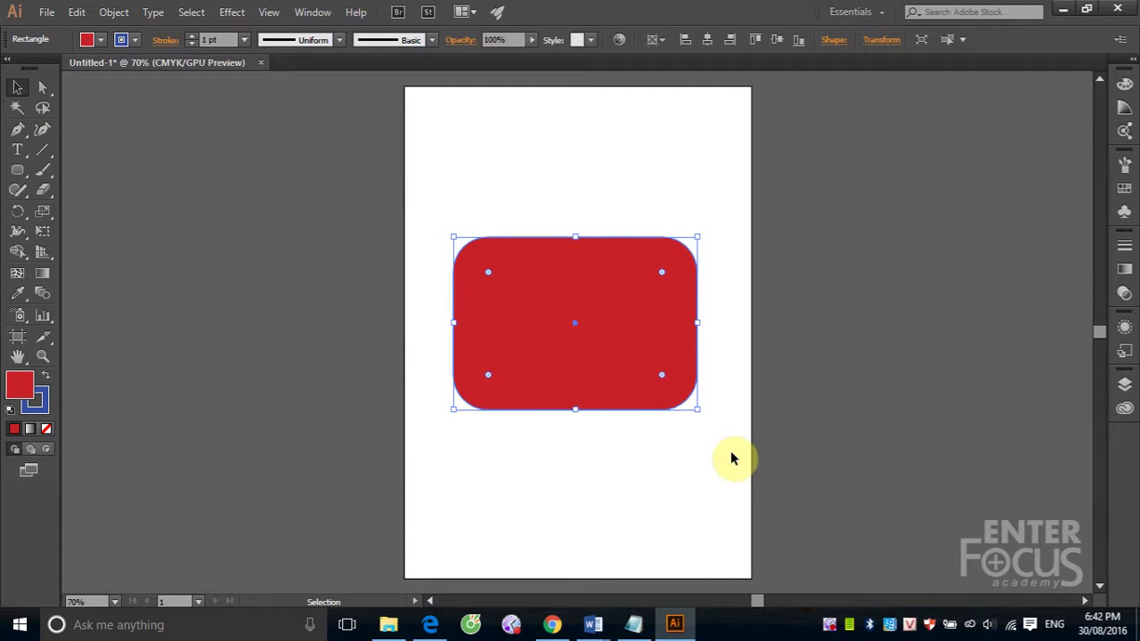
pyautogui.press('Delete')
pyautogui.click(20, 170)
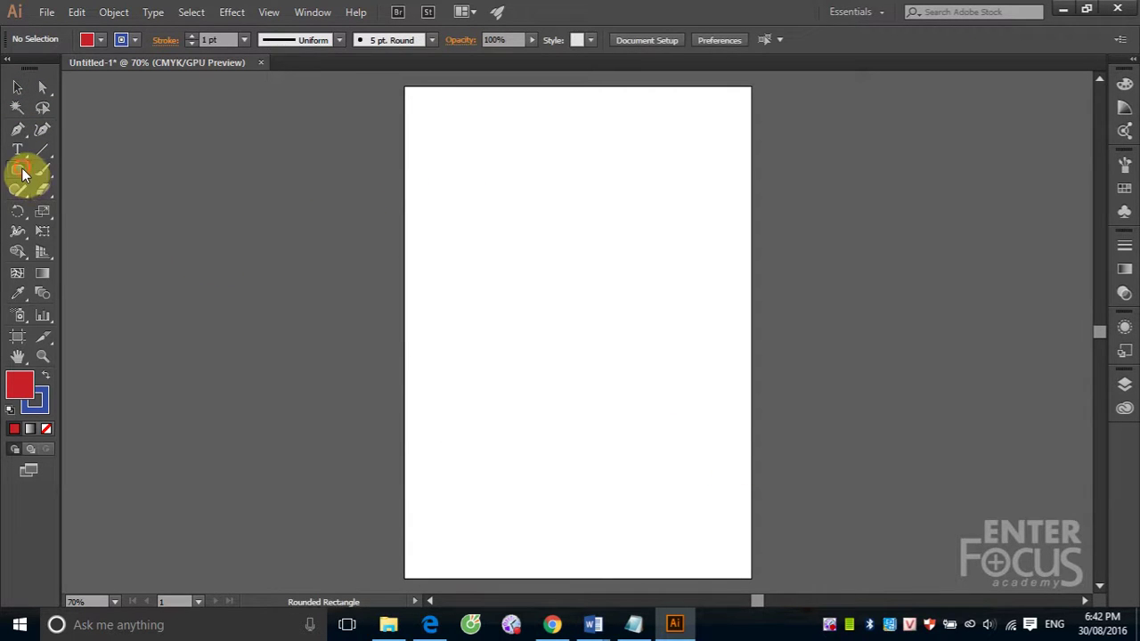
pyautogui.moveTo(23, 173); pyautogui.dragTo(77, 212)
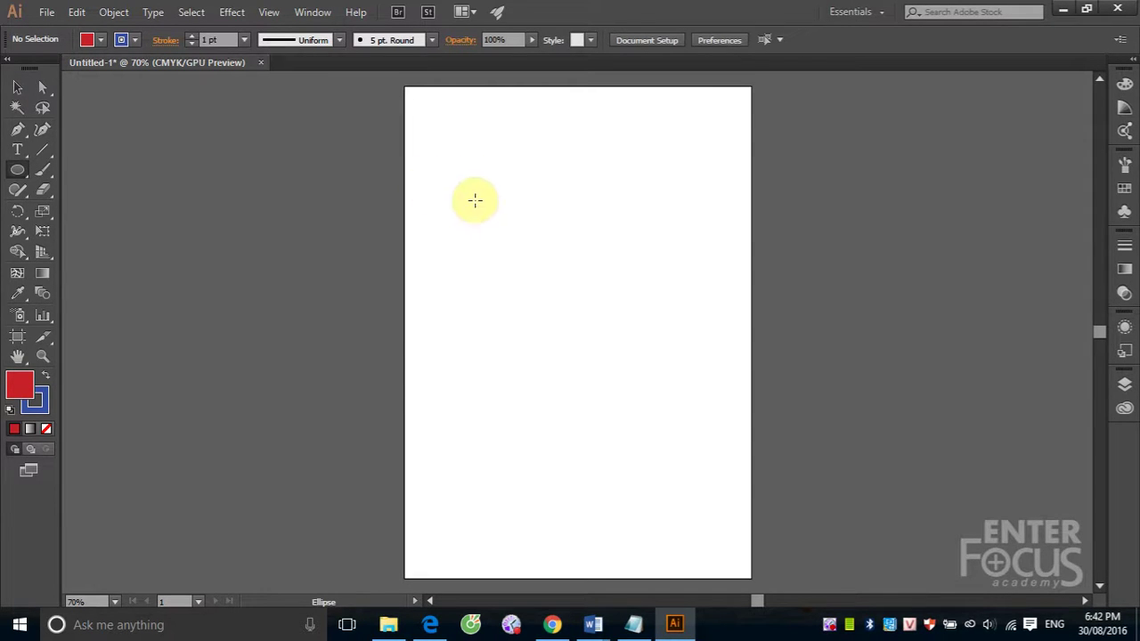
pyautogui.moveTo(475, 199)
pyautogui.mouseDown()
pyautogui.moveTo(683, 330)
pyautogui.moveTo(700, 326)
pyautogui.mouseUp()
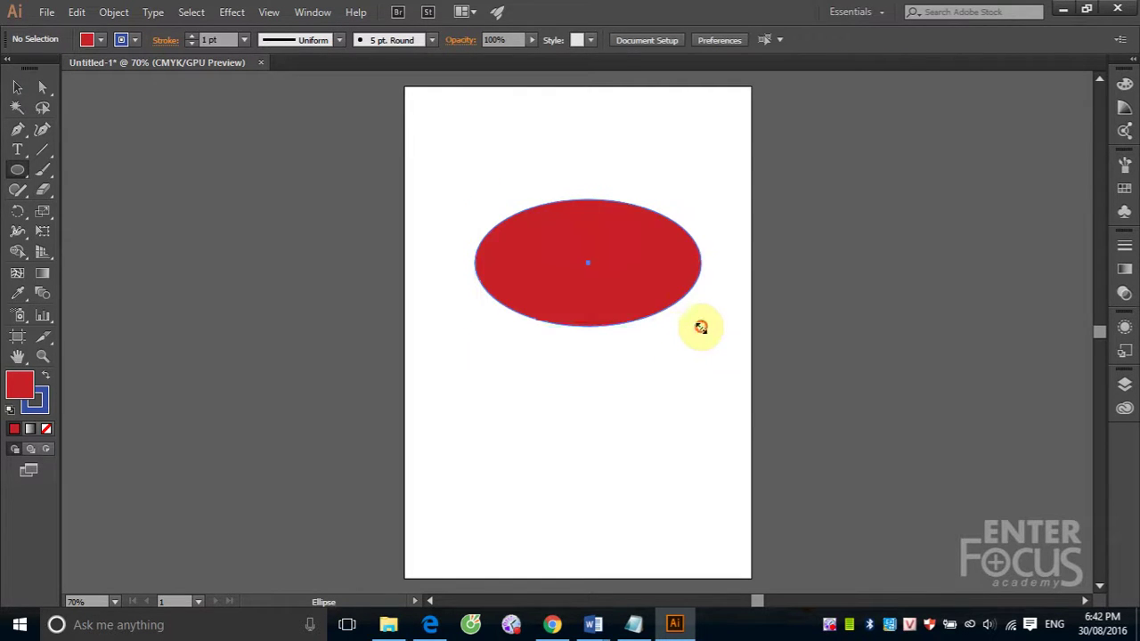
pyautogui.click(493, 134)
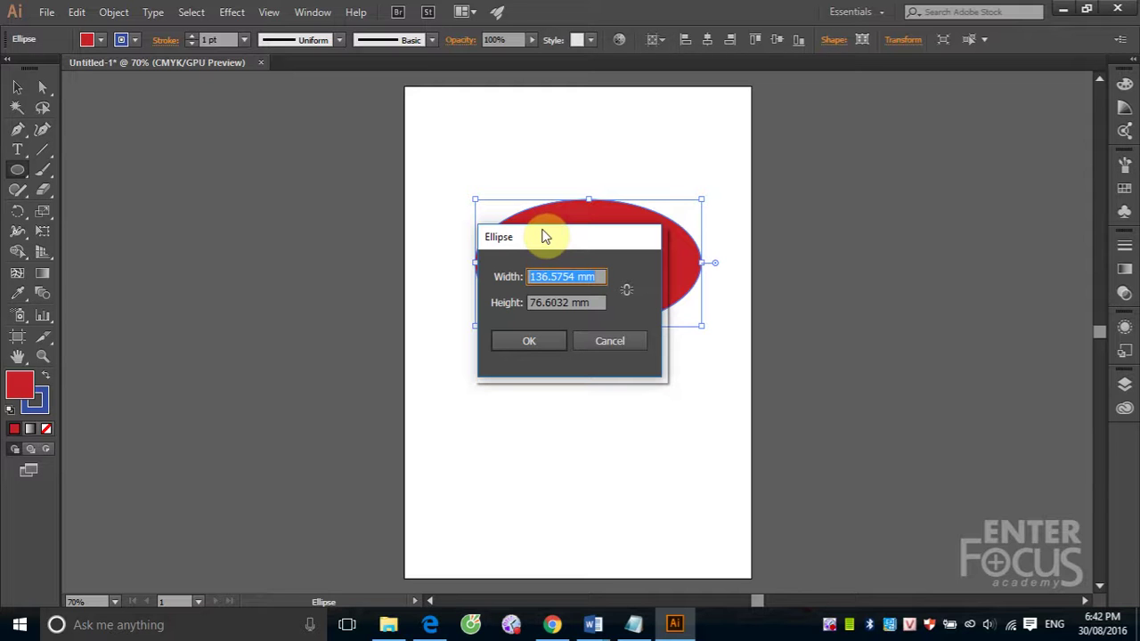
pyautogui.click(533, 339)
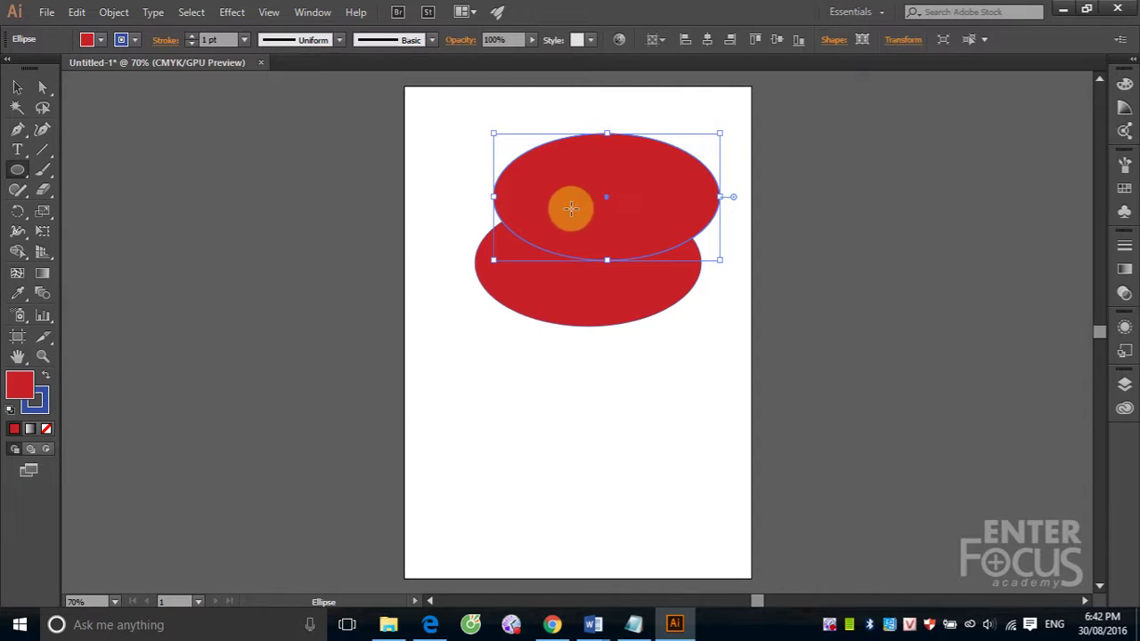
pyautogui.click(20, 92)
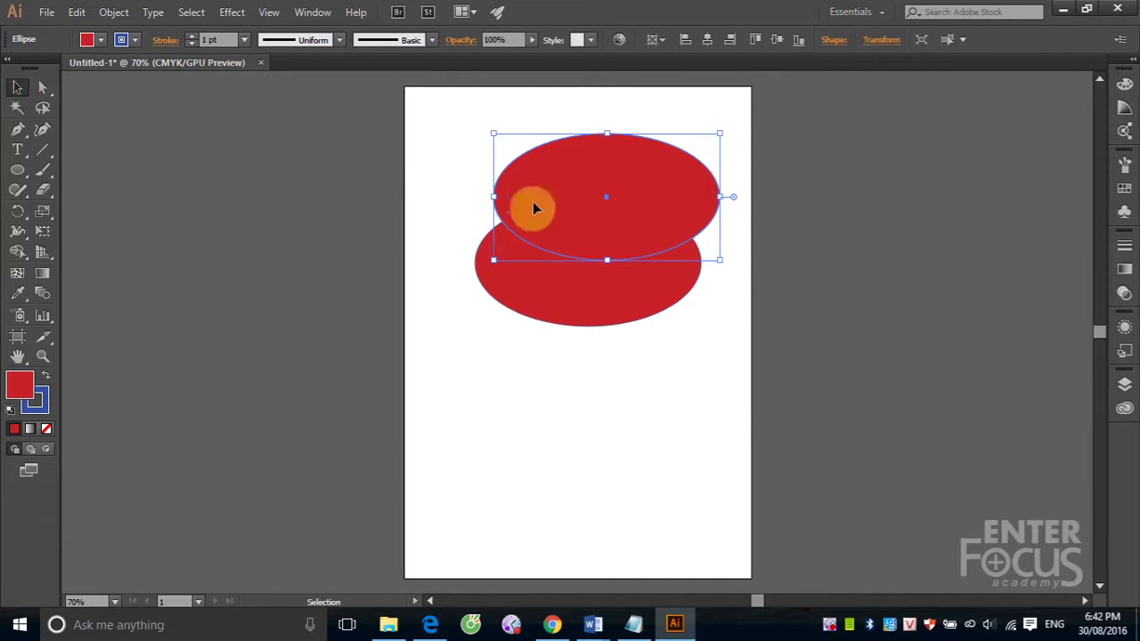
pyautogui.moveTo(634, 183)
pyautogui.mouseDown()
pyautogui.moveTo(570, 138)
pyautogui.moveTo(565, 150)
pyautogui.mouseUp()
pyautogui.click(587, 300)
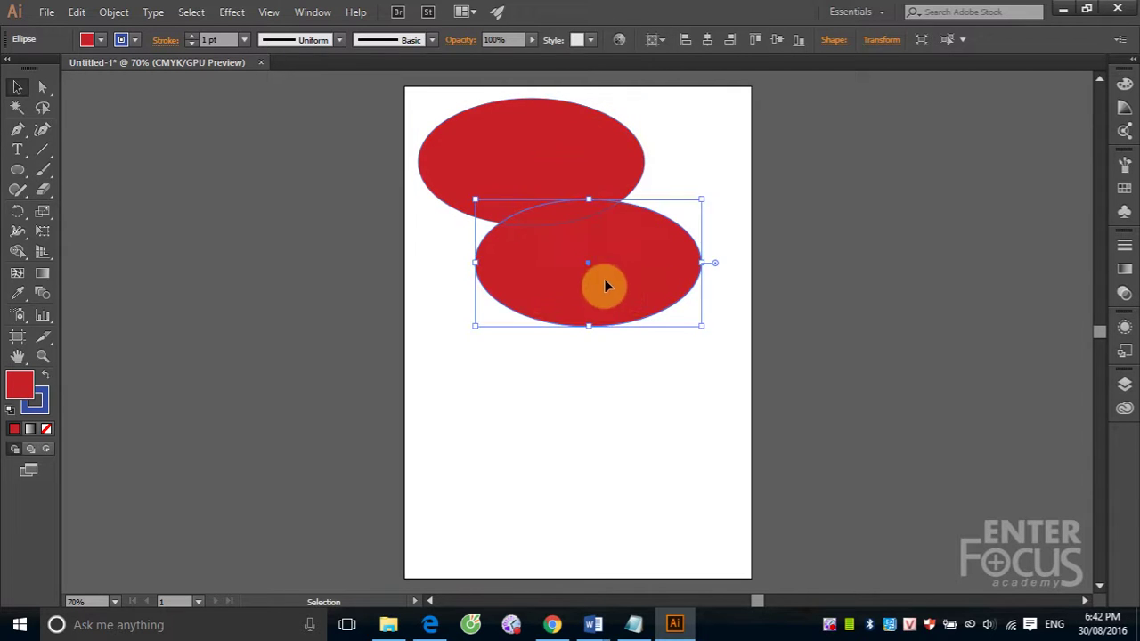
pyautogui.moveTo(606, 288); pyautogui.dragTo(620, 359)
pyautogui.click(552, 184)
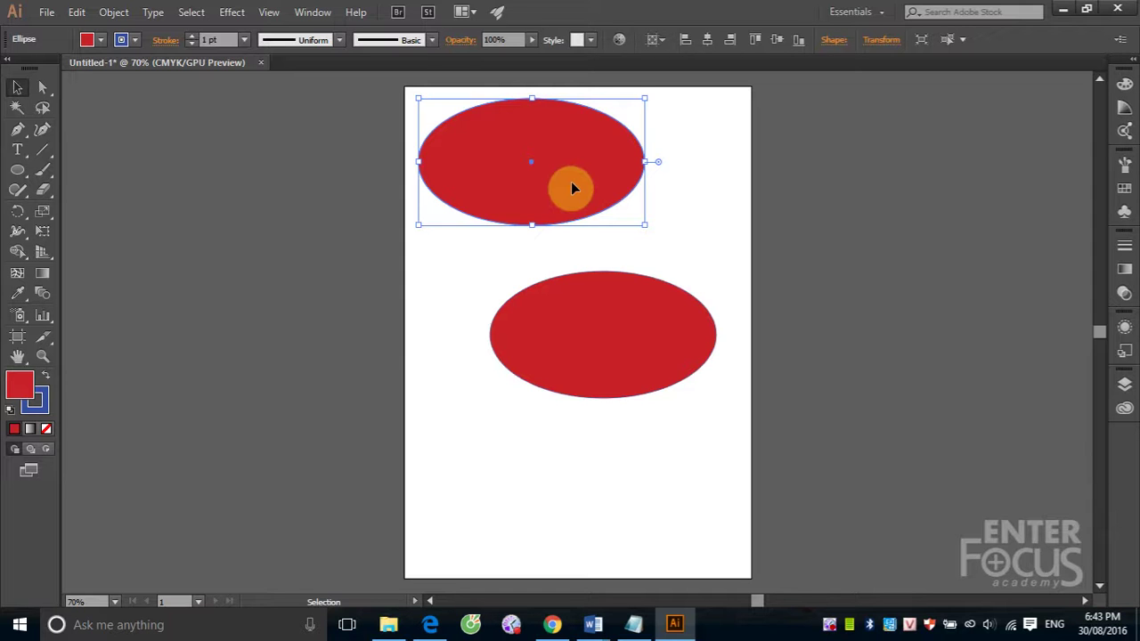
pyautogui.click(352, 135)
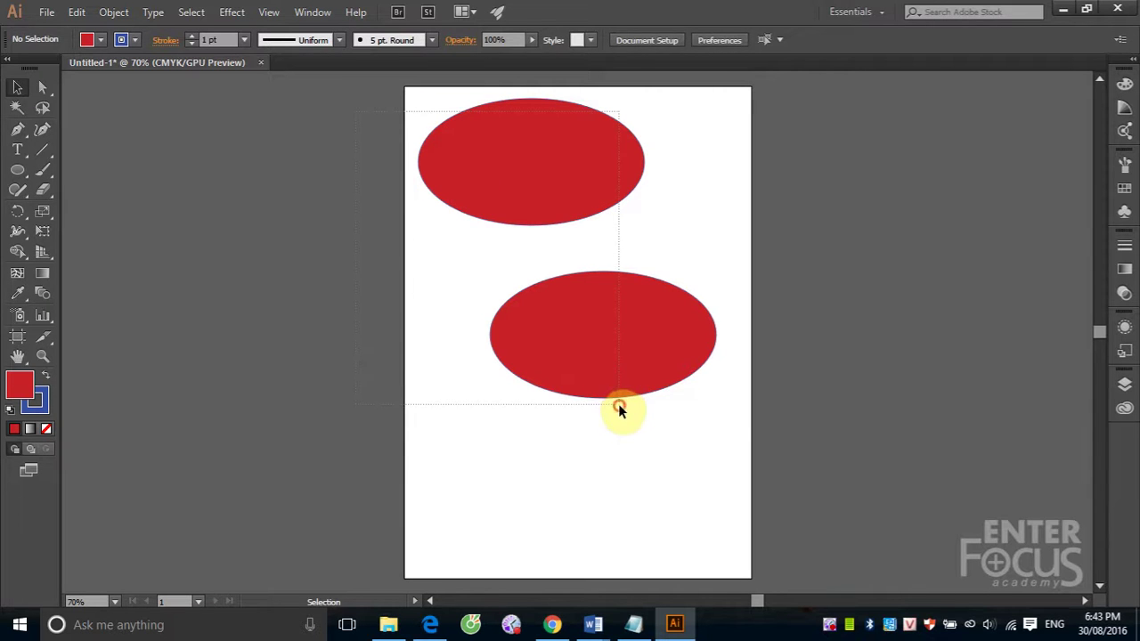
pyautogui.hotkey('ctrl', 'a')
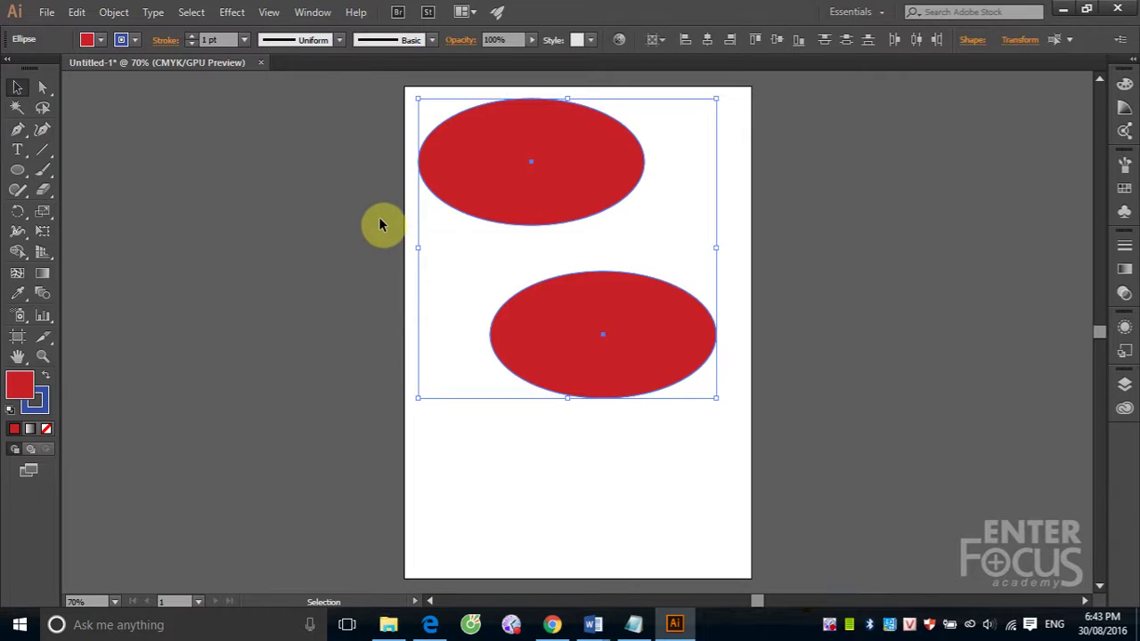
pyautogui.press('Delete')
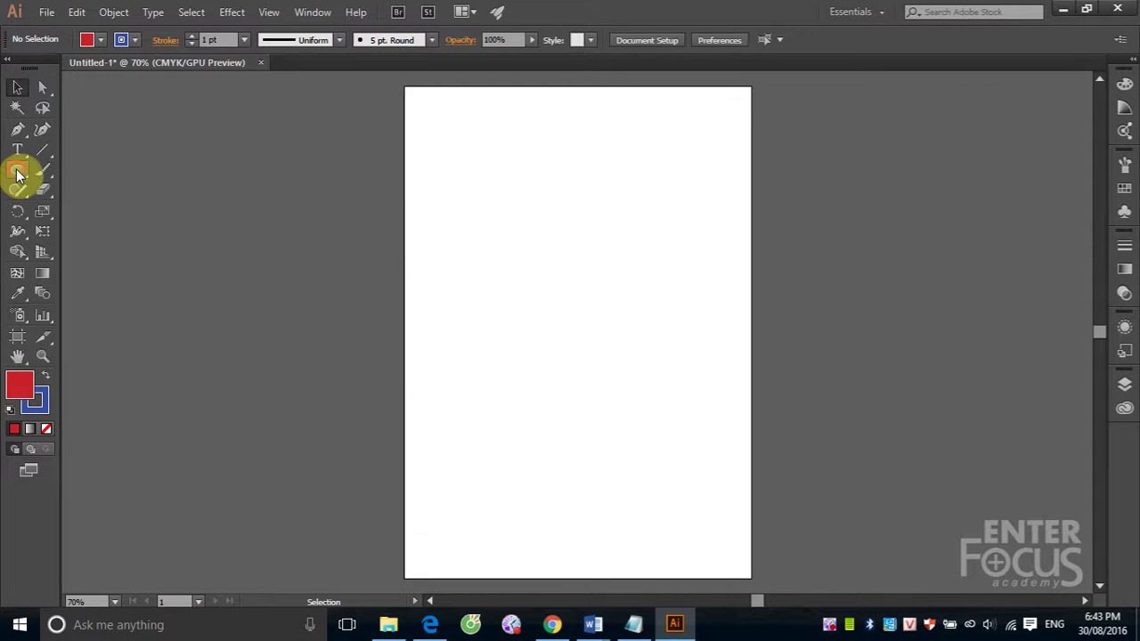
# Draw a red hexagon near the top-left of the page with the Polygon Tool.
pyautogui.click(18, 174)
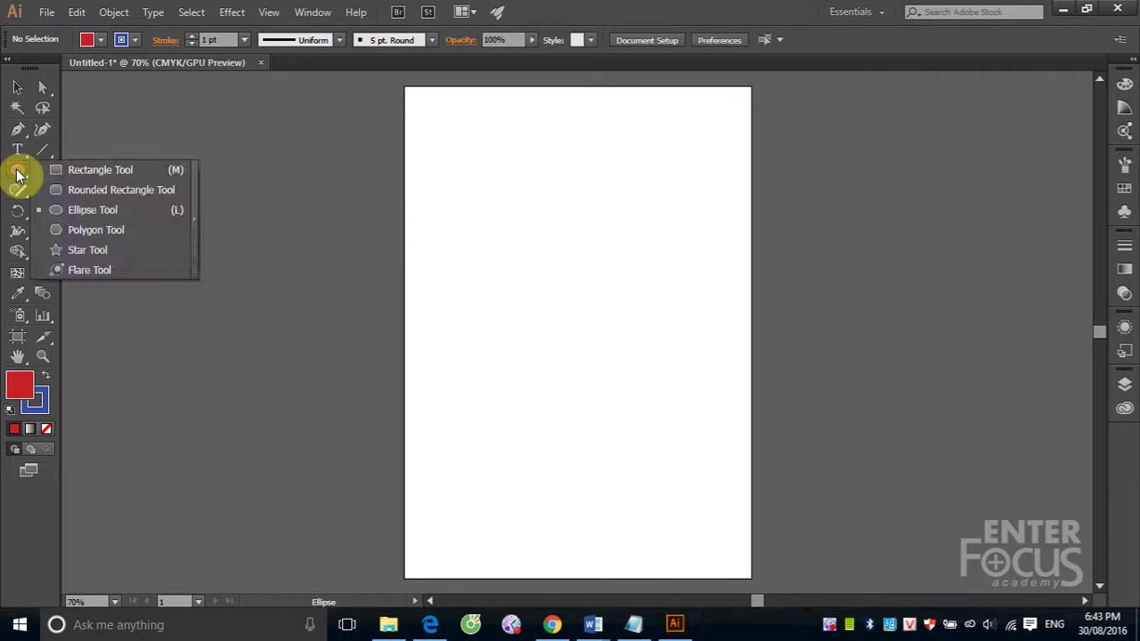
pyautogui.click(132, 231)
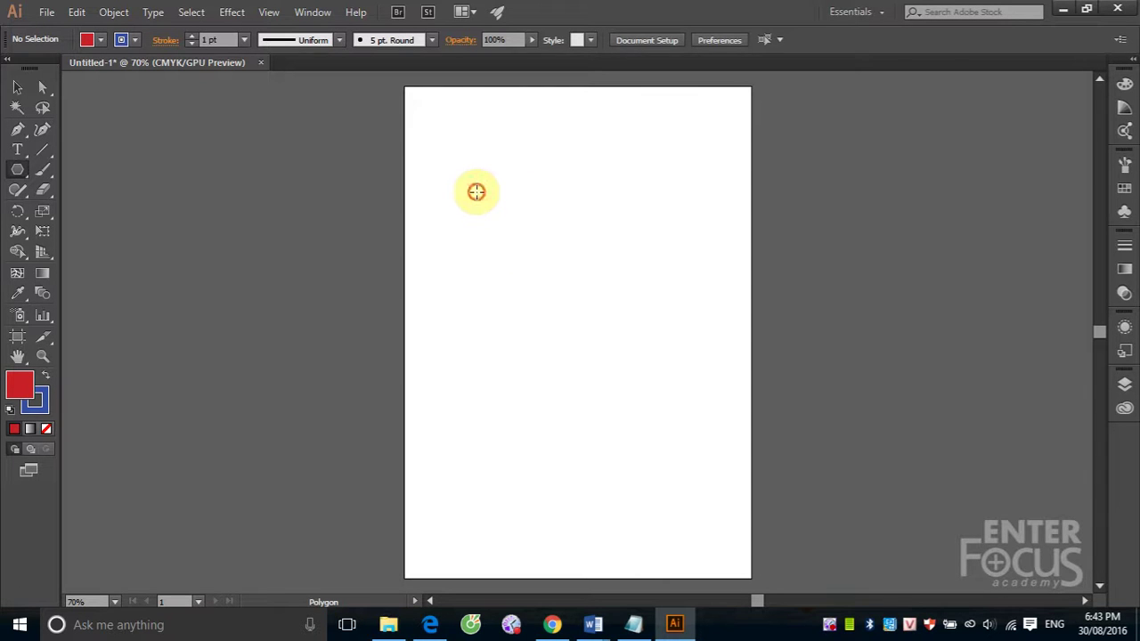
pyautogui.moveTo(477, 191); pyautogui.dragTo(516, 227)
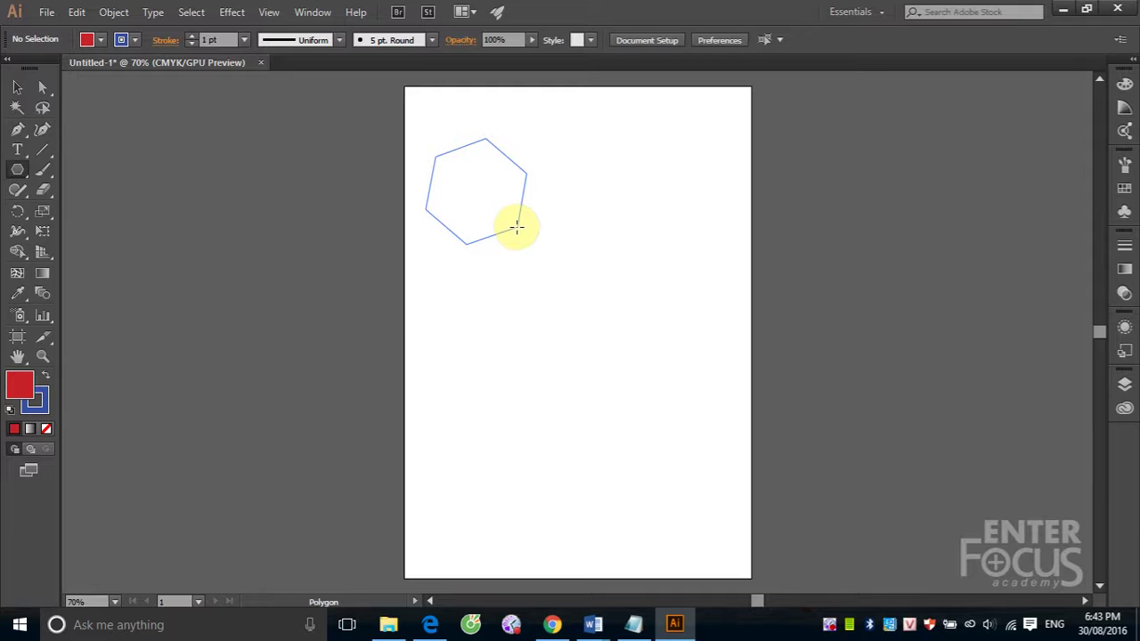
pyautogui.moveTo(517, 227); pyautogui.dragTo(516, 227)
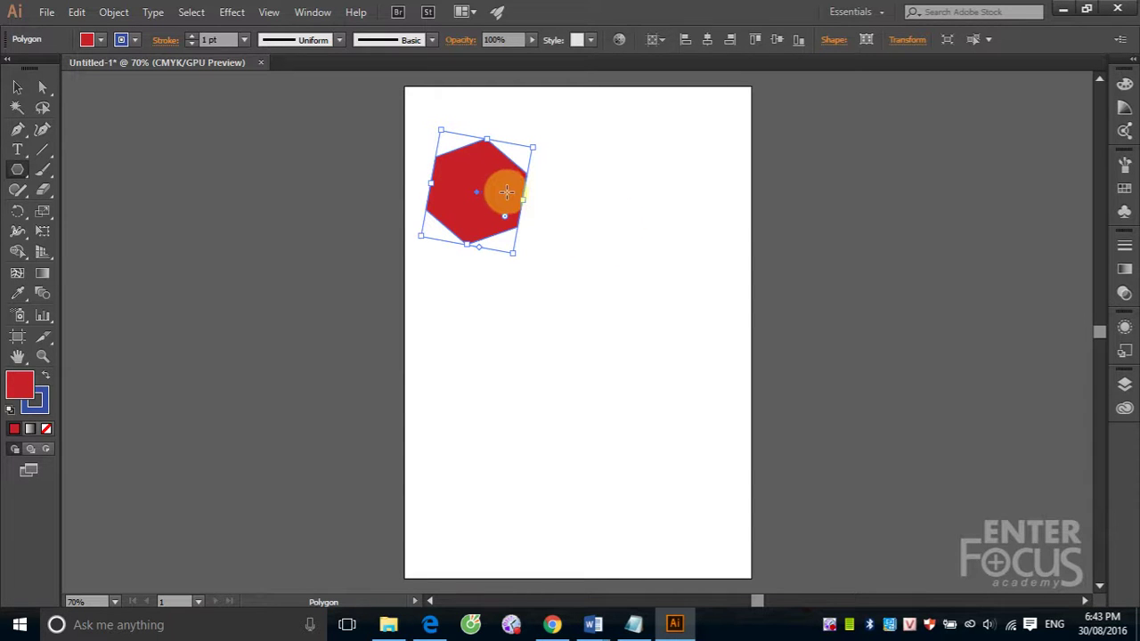
# Create an eight-sided red polygon beside it with Sides set to 8.
pyautogui.click(577, 227)
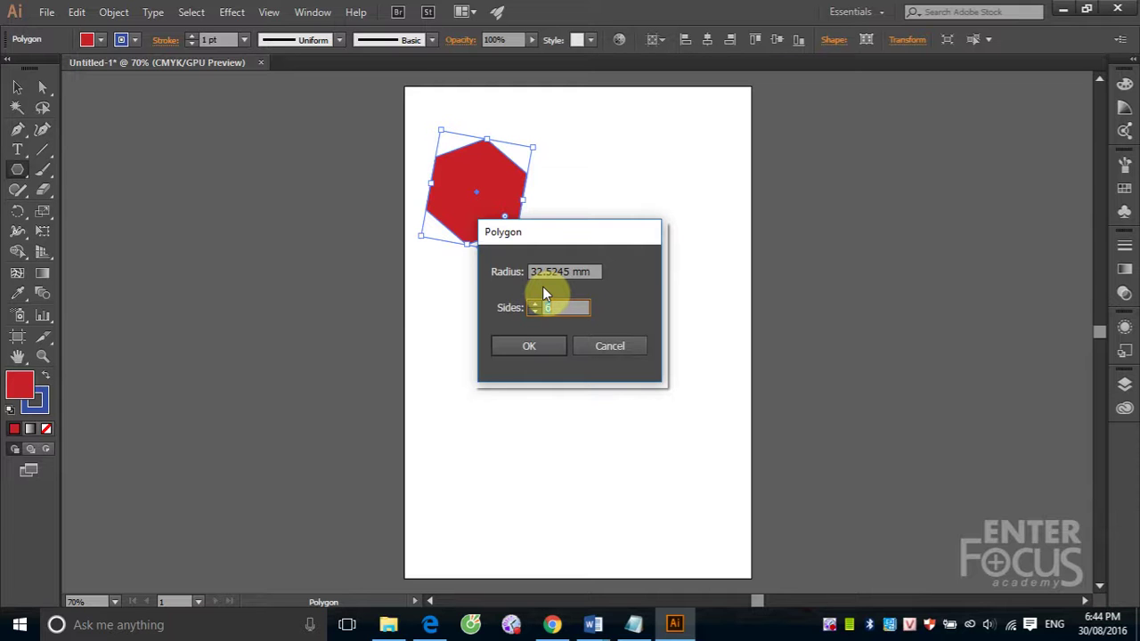
pyautogui.click(535, 312)
pyautogui.click(542, 349)
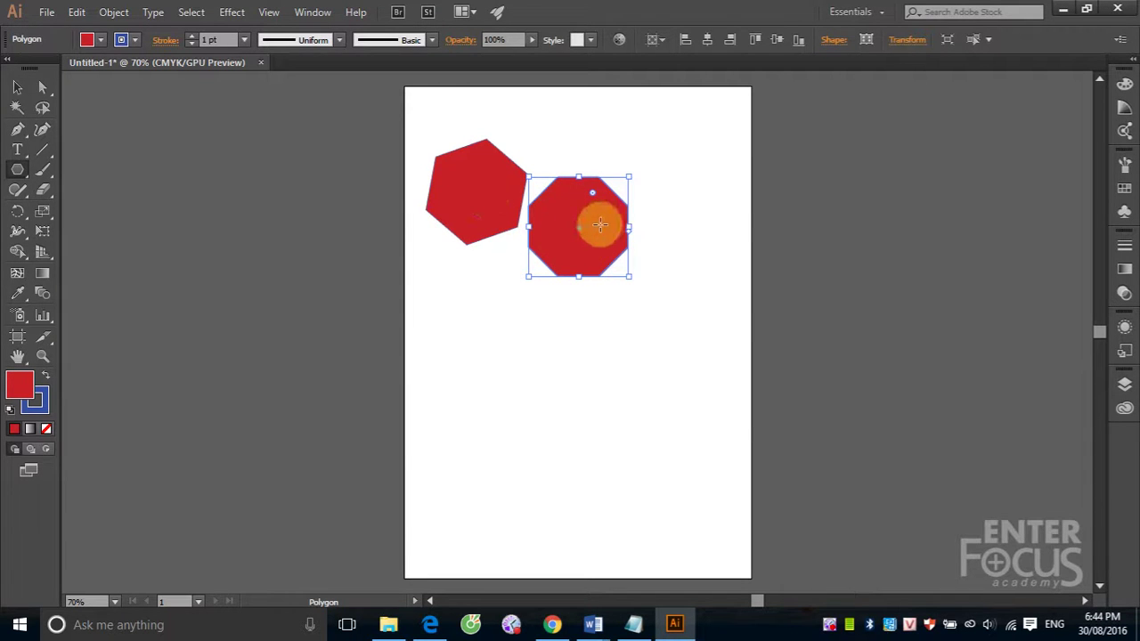
# Draw another octagon lower on the page and a red triangle to its right.
pyautogui.moveTo(453, 326)
pyautogui.mouseDown()
pyautogui.moveTo(508, 352)
pyautogui.moveTo(498, 346)
pyautogui.mouseUp()
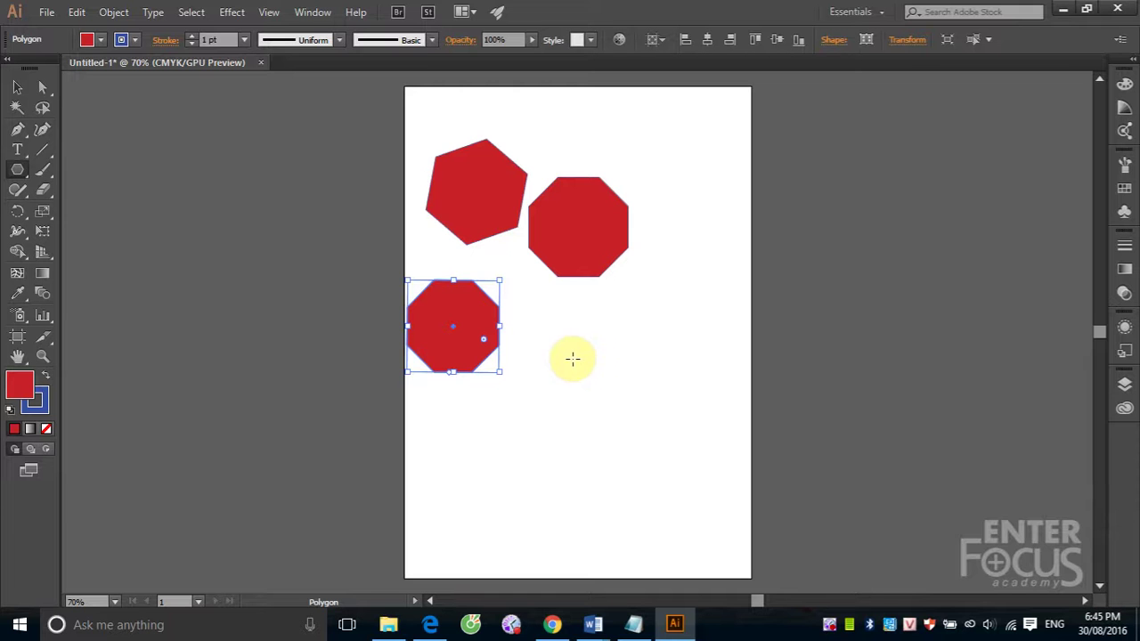
pyautogui.moveTo(570, 357)
pyautogui.mouseDown()
pyautogui.moveTo(650, 396)
pyautogui.moveTo(642, 384)
pyautogui.mouseUp()
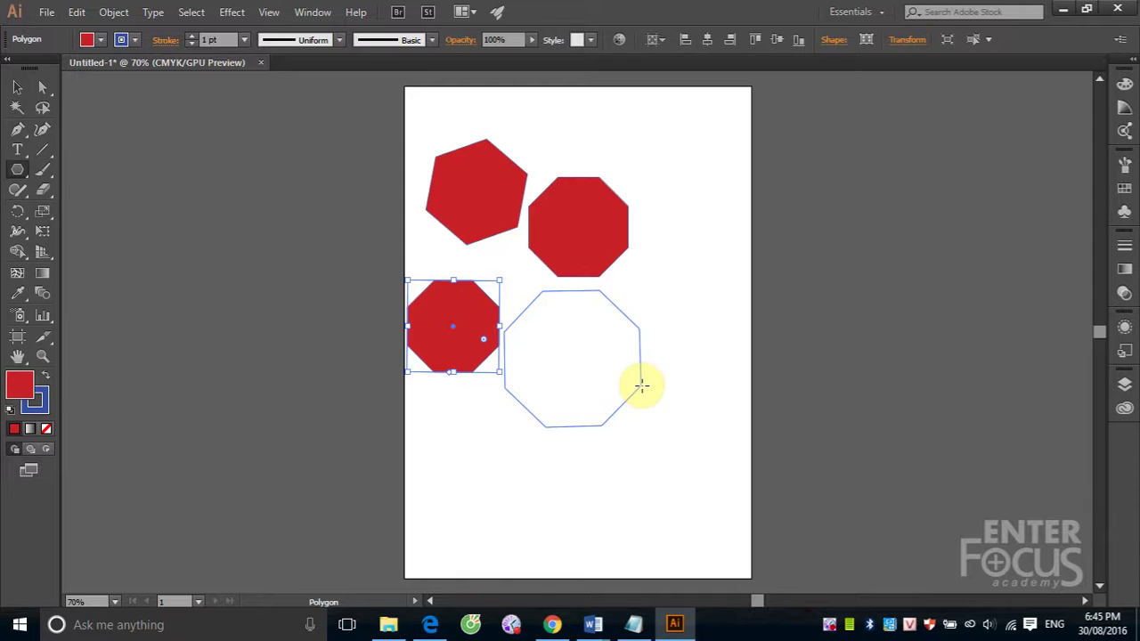
pyautogui.press('Up')
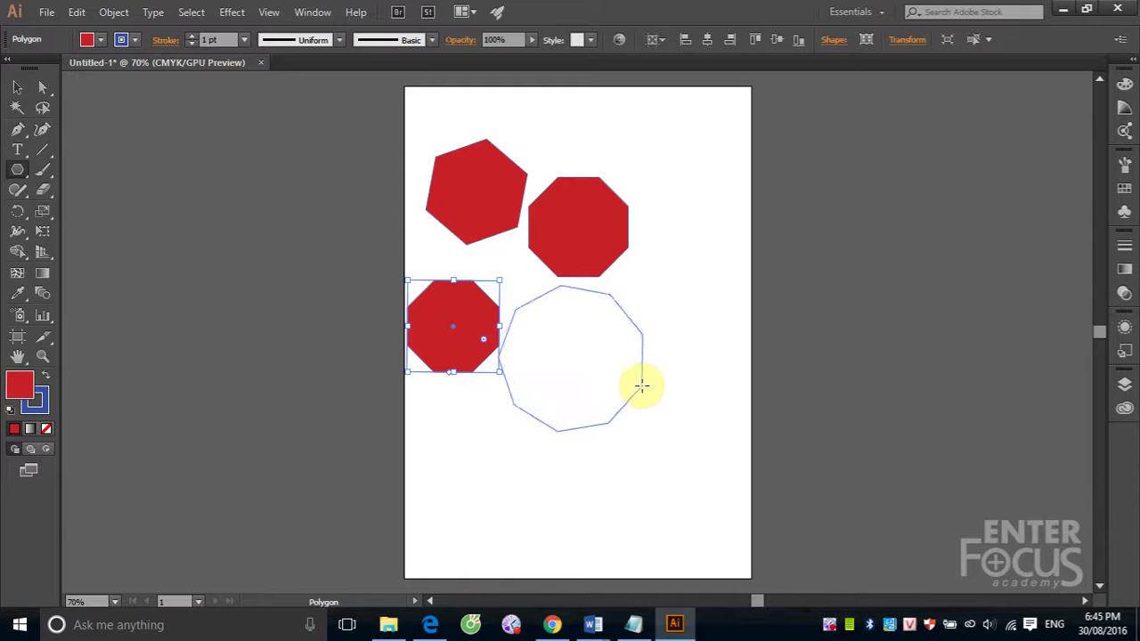
pyautogui.press('Up')
pyautogui.press('Up')
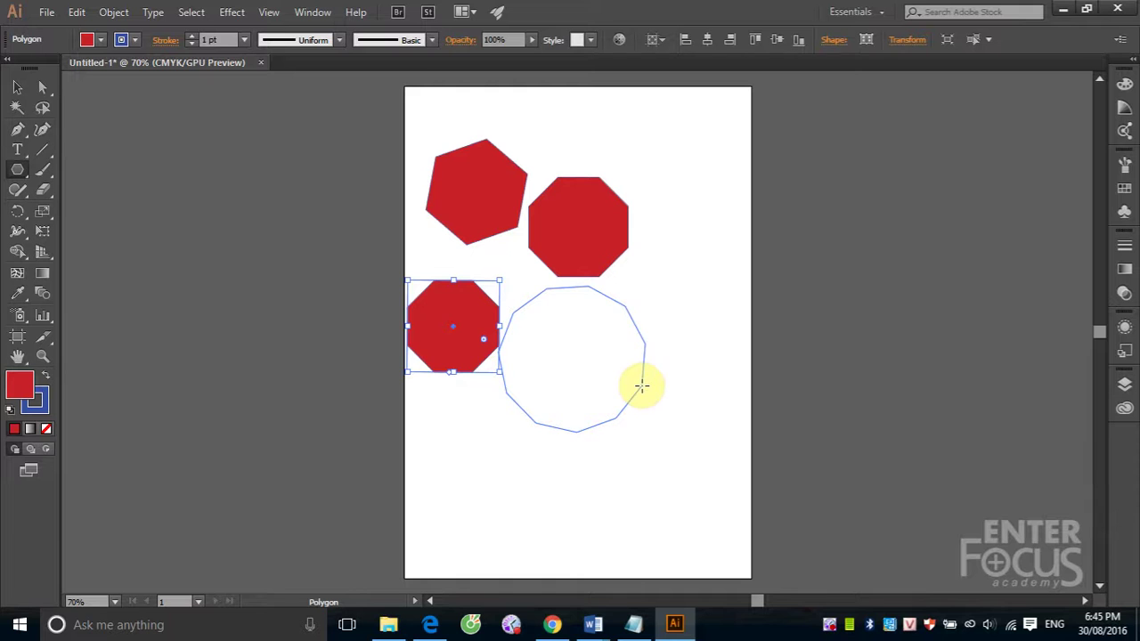
pyautogui.press('Down')
pyautogui.press('Down')
pyautogui.press('Down')
pyautogui.press('Down')
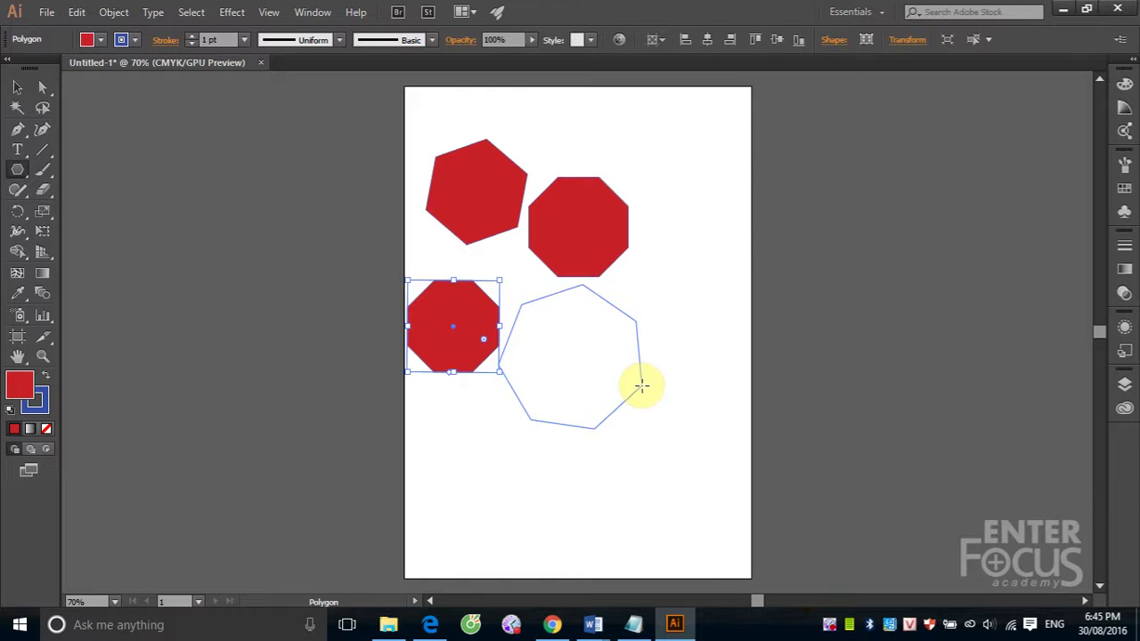
pyautogui.press('Down')
pyautogui.press('Down')
pyautogui.press('Down')
pyautogui.press('Down')
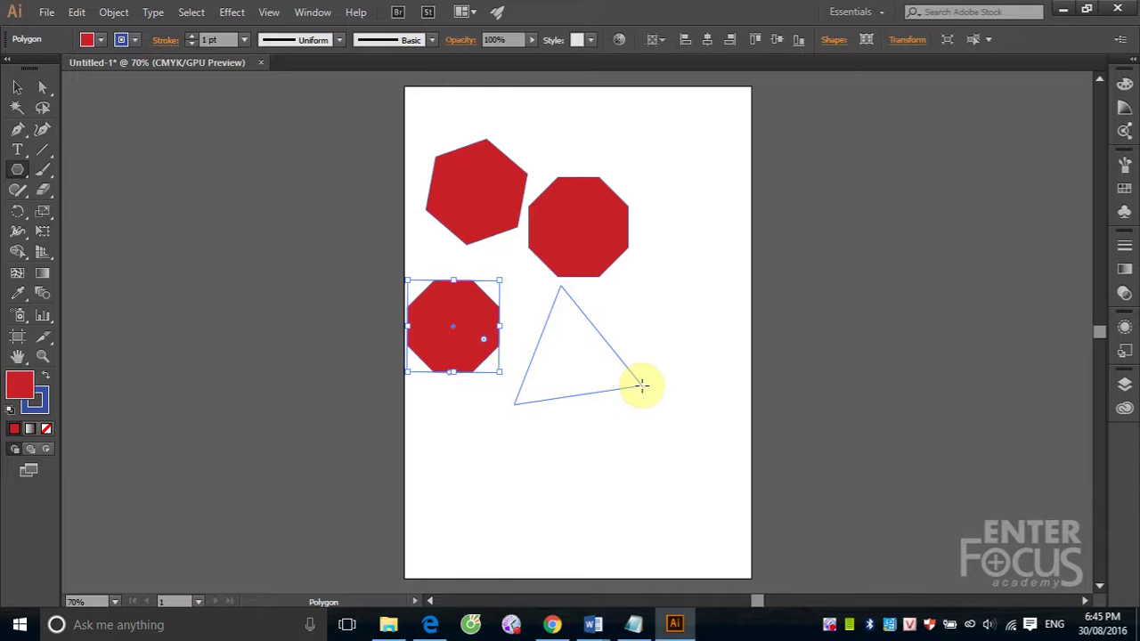
pyautogui.moveTo(642, 384); pyautogui.dragTo(639, 395)
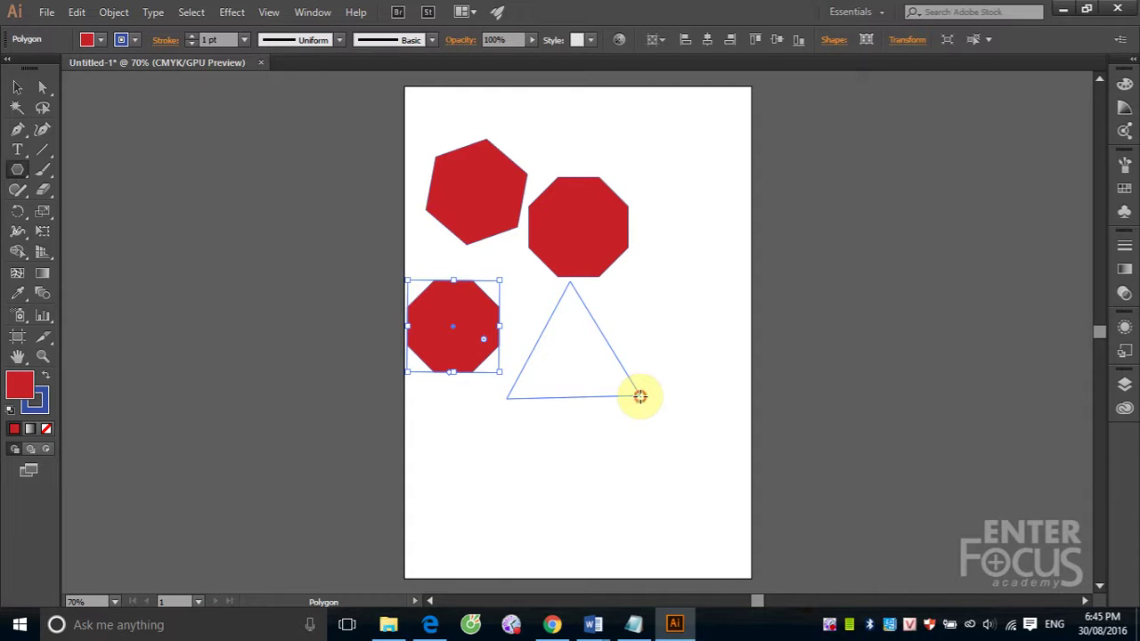
pyautogui.moveTo(639, 395); pyautogui.dragTo(640, 395)
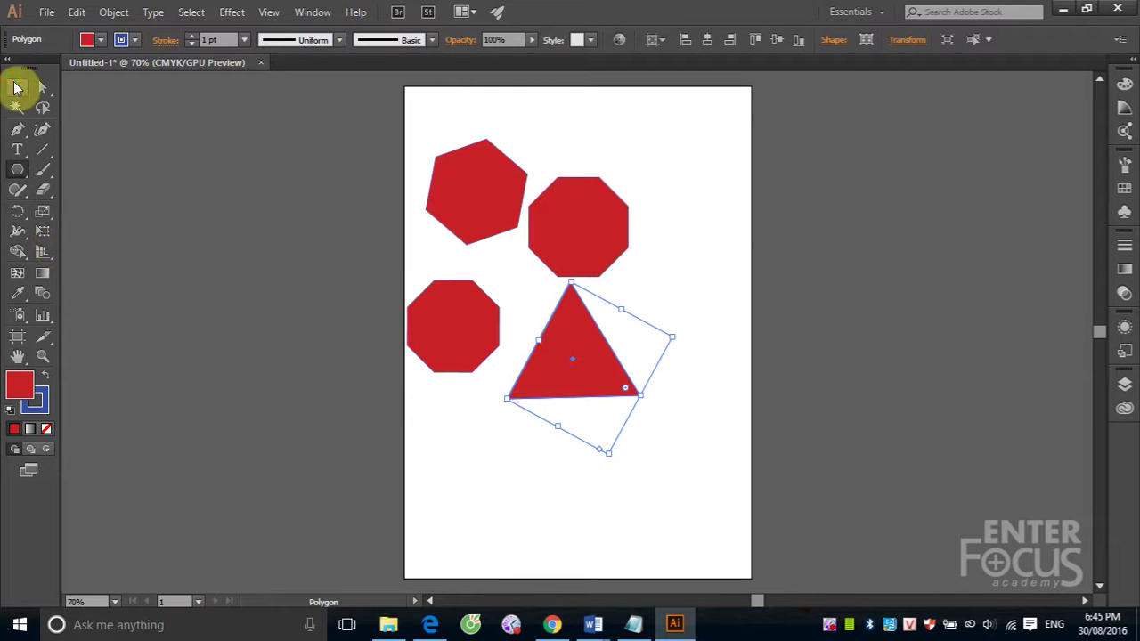
# Select all four red shapes and delete them.
pyautogui.click(18, 85)
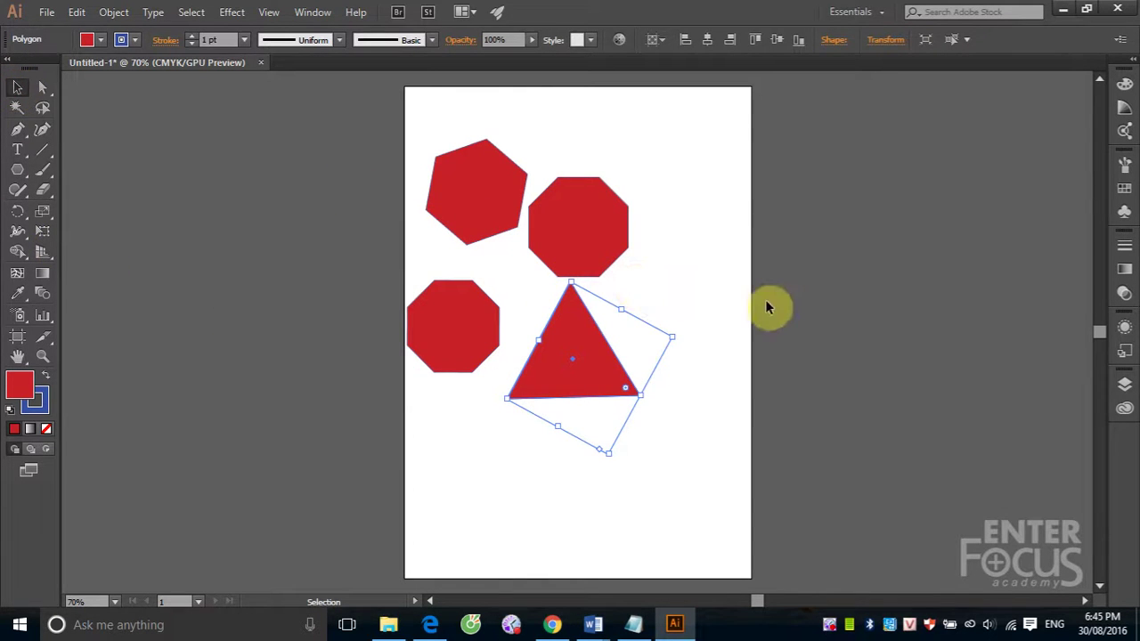
pyautogui.moveTo(345, 127); pyautogui.dragTo(721, 481)
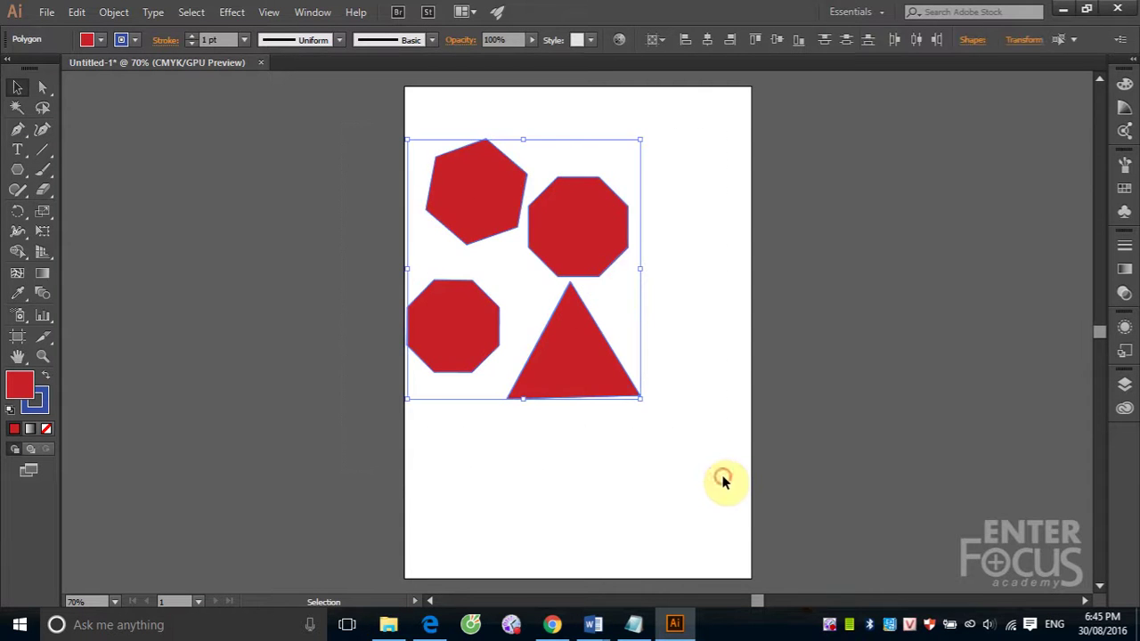
pyautogui.press('Delete')
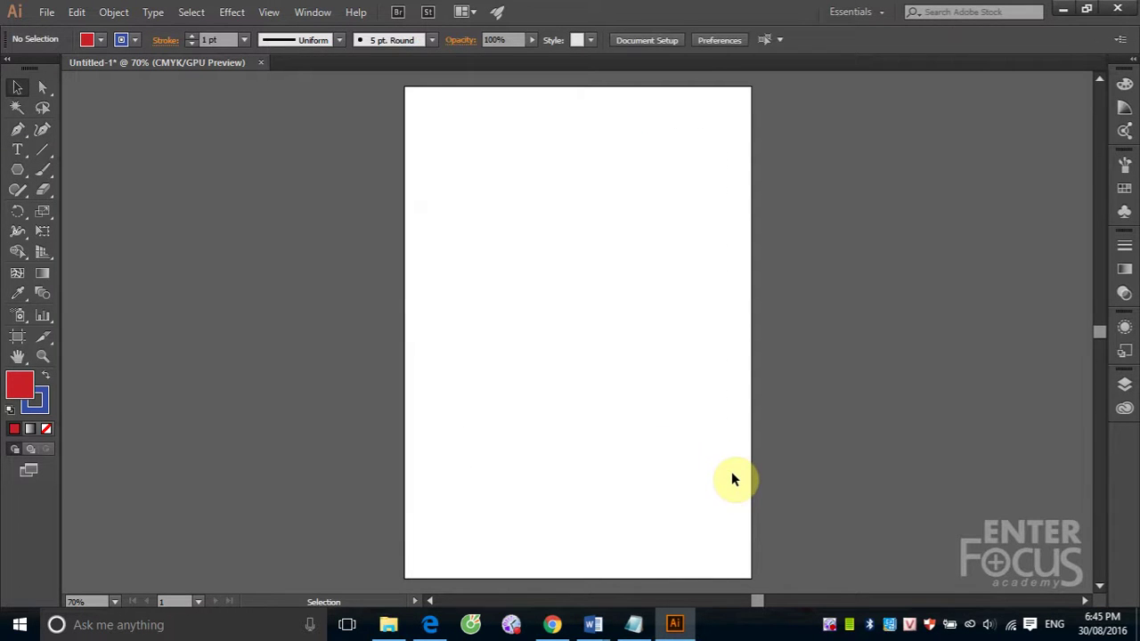
# Draw a red five-point star near the page's top left with the Star Tool.
pyautogui.click(20, 174)
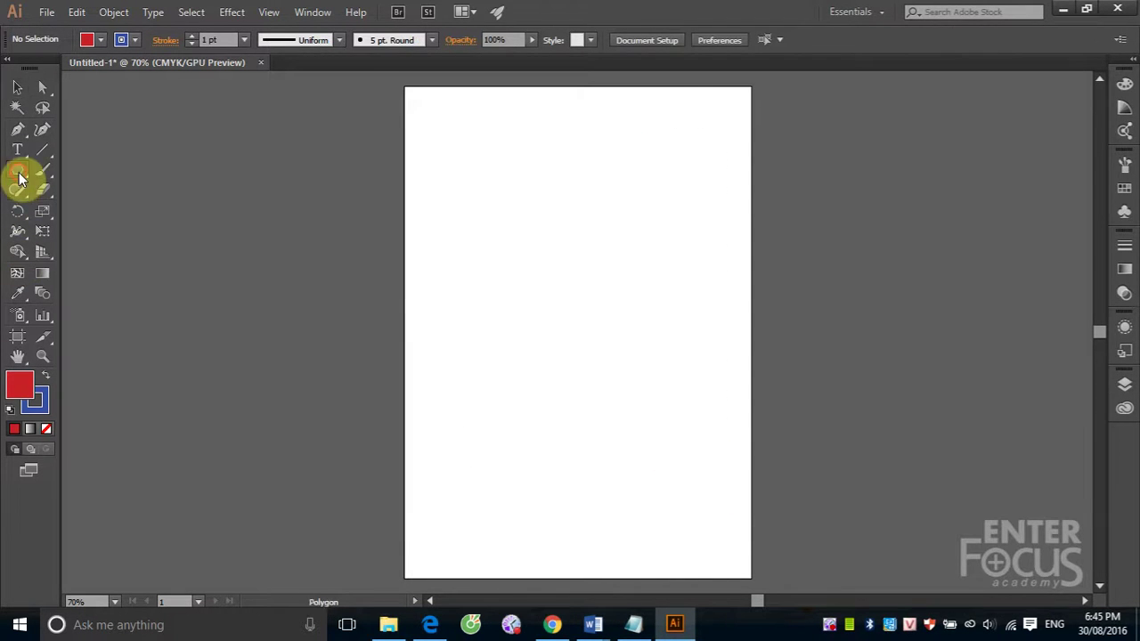
pyautogui.moveTo(19, 174); pyautogui.dragTo(106, 250)
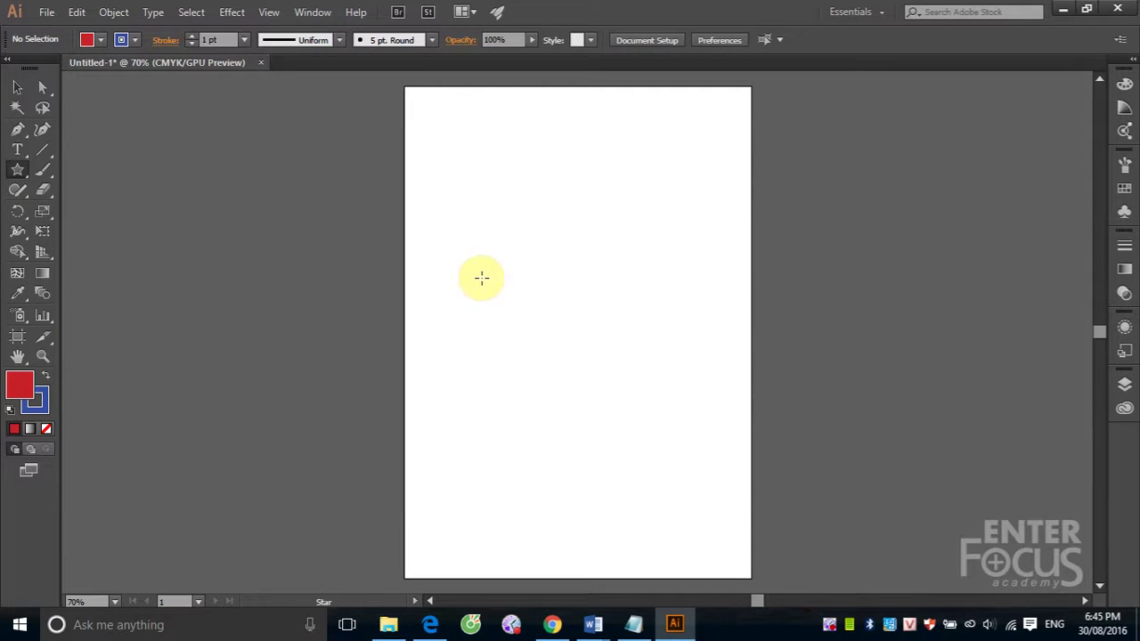
pyautogui.moveTo(486, 223); pyautogui.dragTo(525, 279)
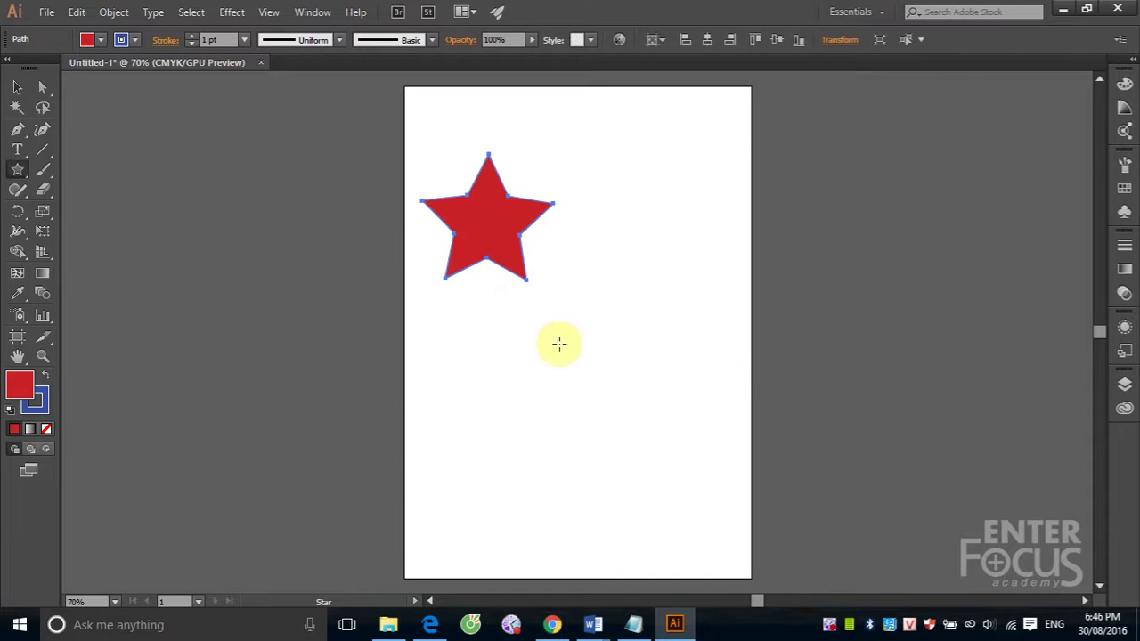
# Open the Star settings dialog and highlight its number of points value.
pyautogui.click(610, 321)
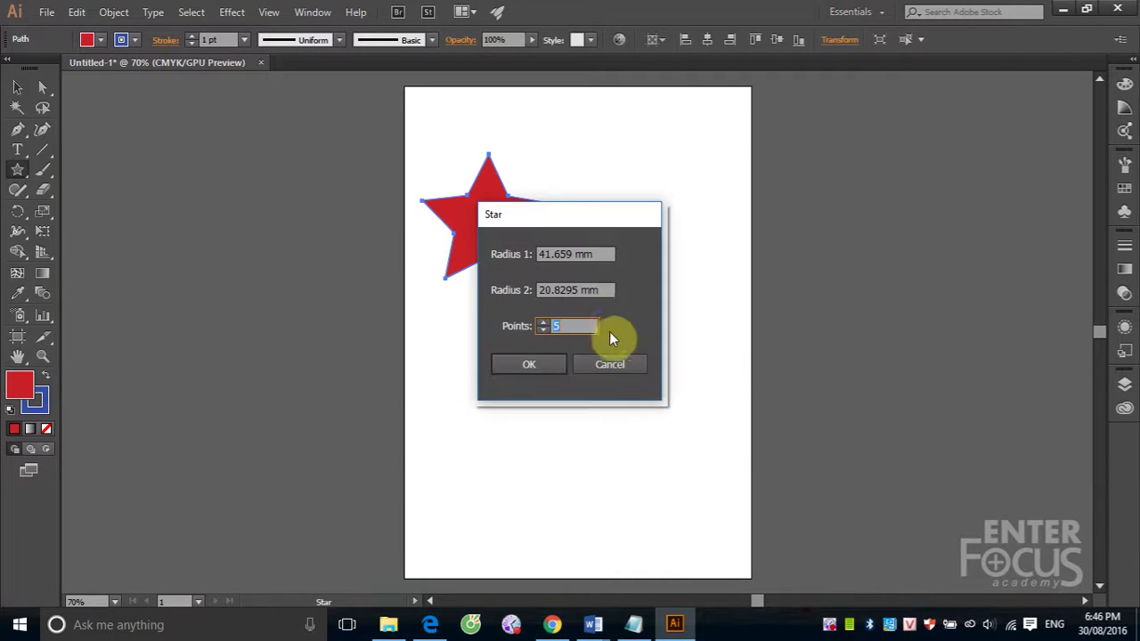
pyautogui.moveTo(585, 219); pyautogui.dragTo(808, 241)
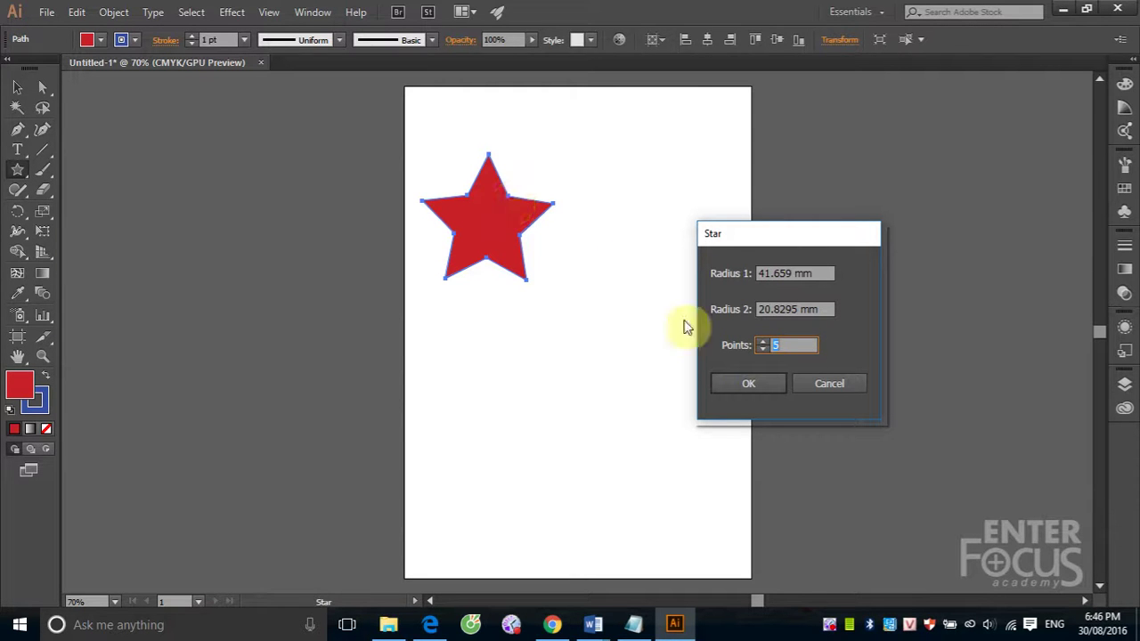
pyautogui.moveTo(779, 345); pyautogui.dragTo(792, 344)
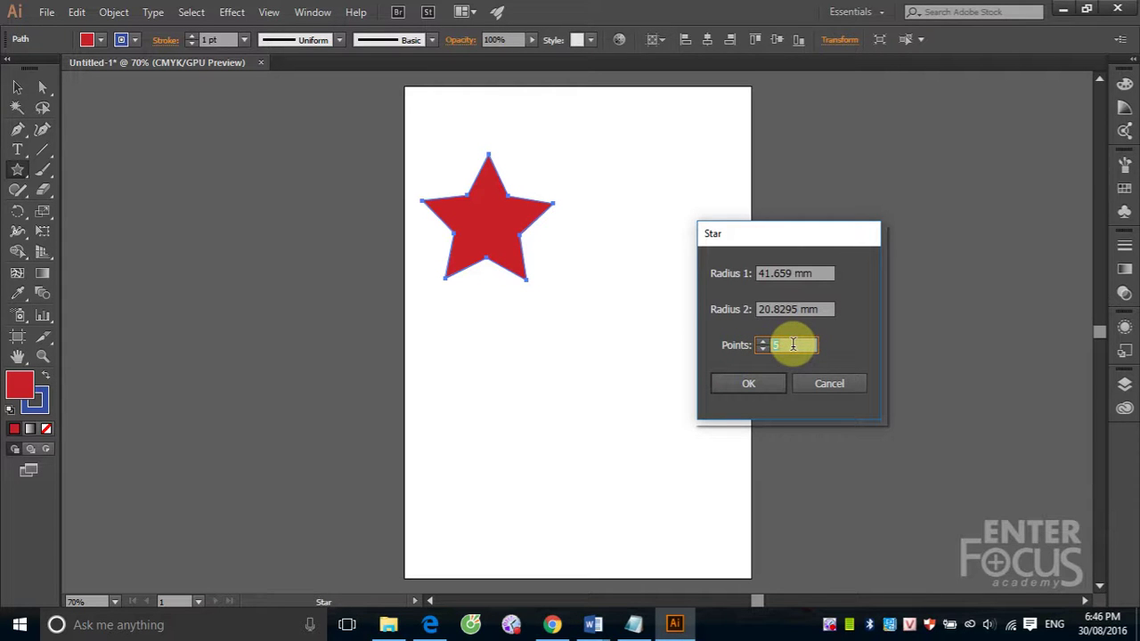
# Add a second five-point star, then a slimmer star with Radius 2 of 15 mm at lower left.
pyautogui.click(759, 383)
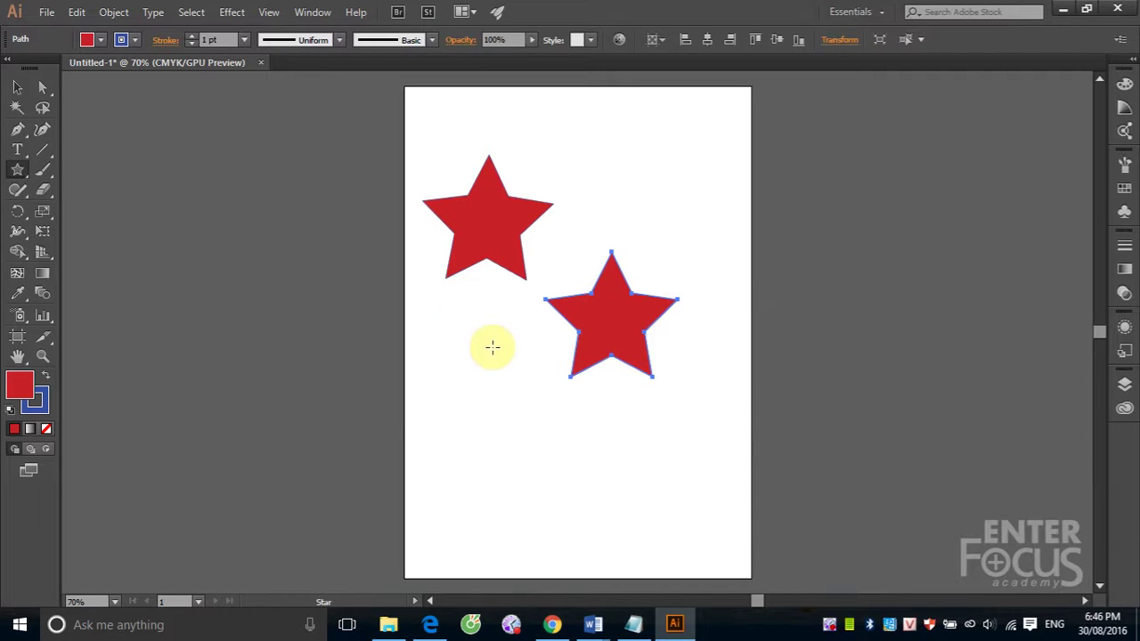
pyautogui.click(636, 305)
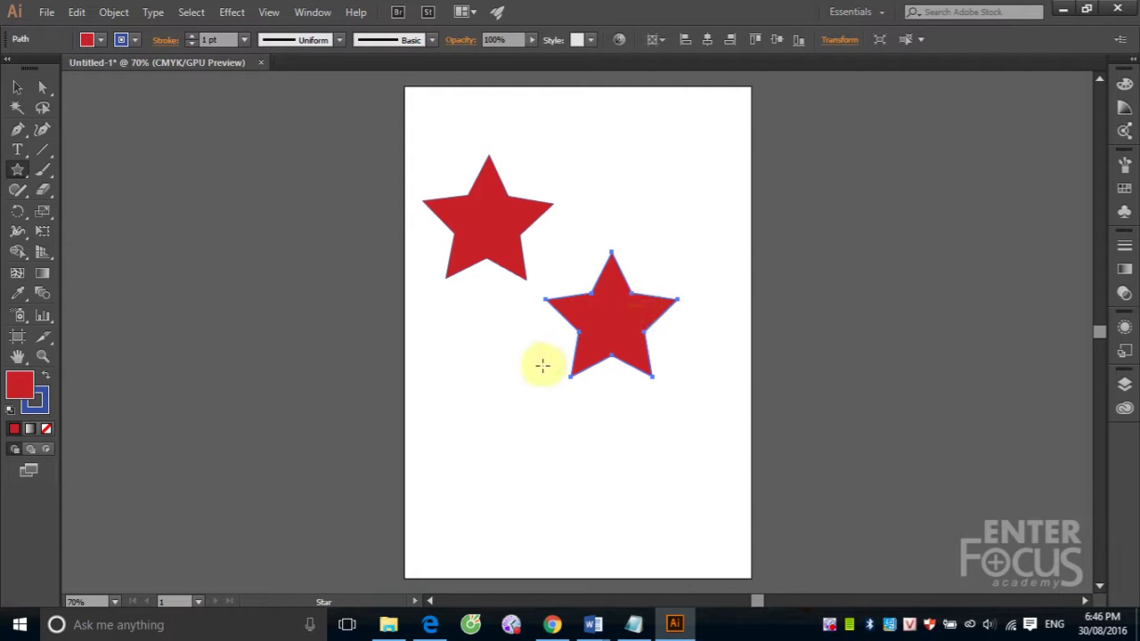
pyautogui.click(480, 393)
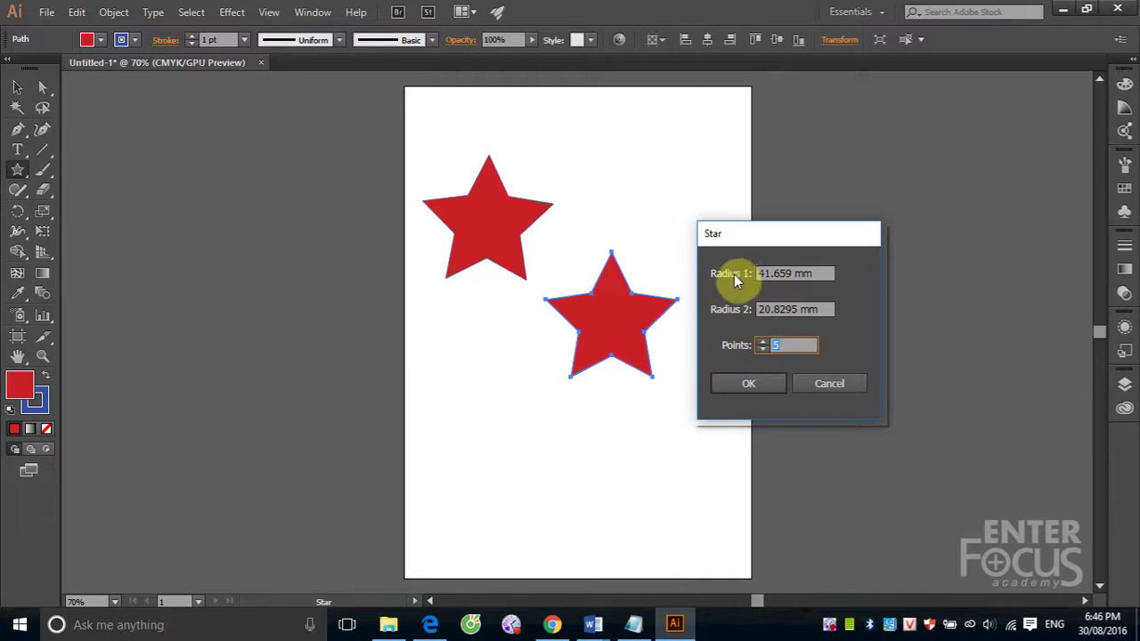
pyautogui.click(487, 224)
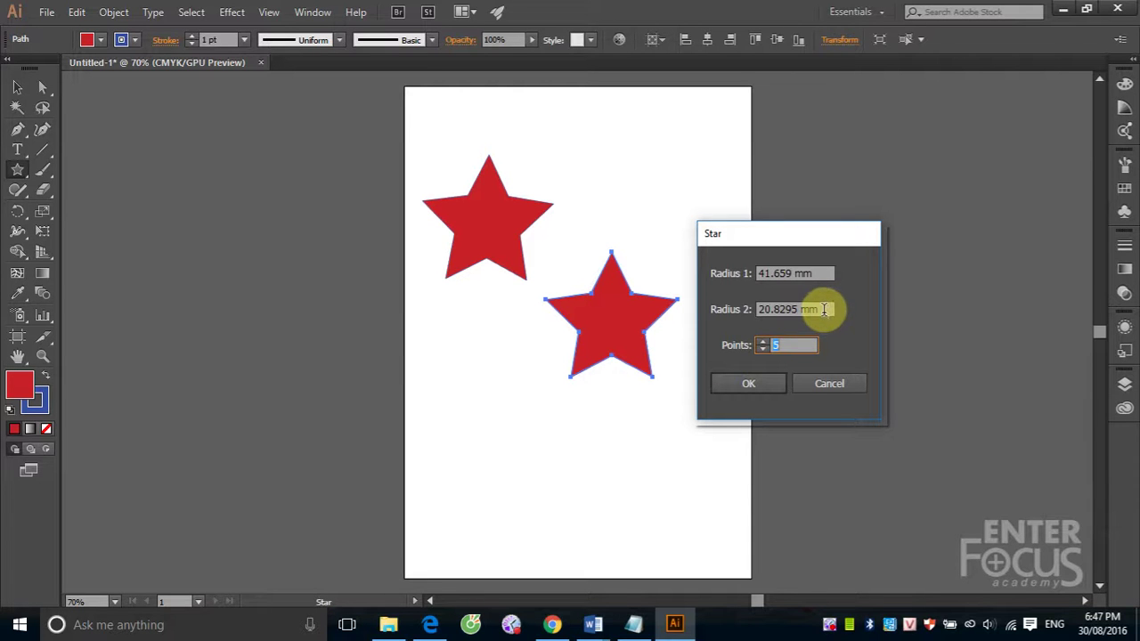
pyautogui.moveTo(825, 310); pyautogui.dragTo(756, 309)
pyautogui.write('15')
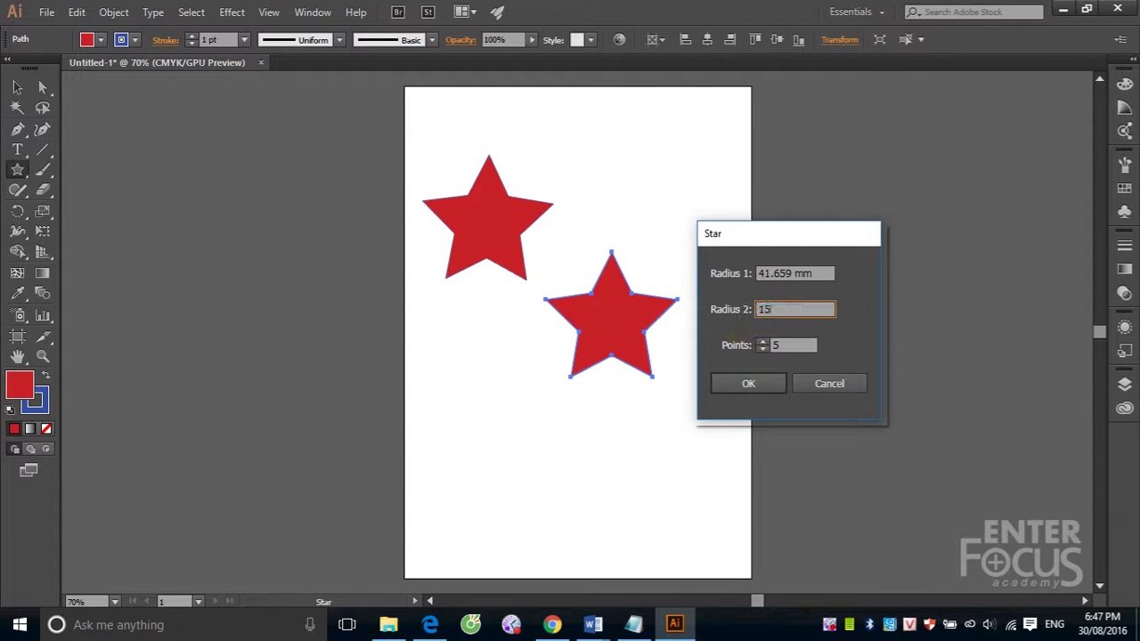
pyautogui.click(743, 384)
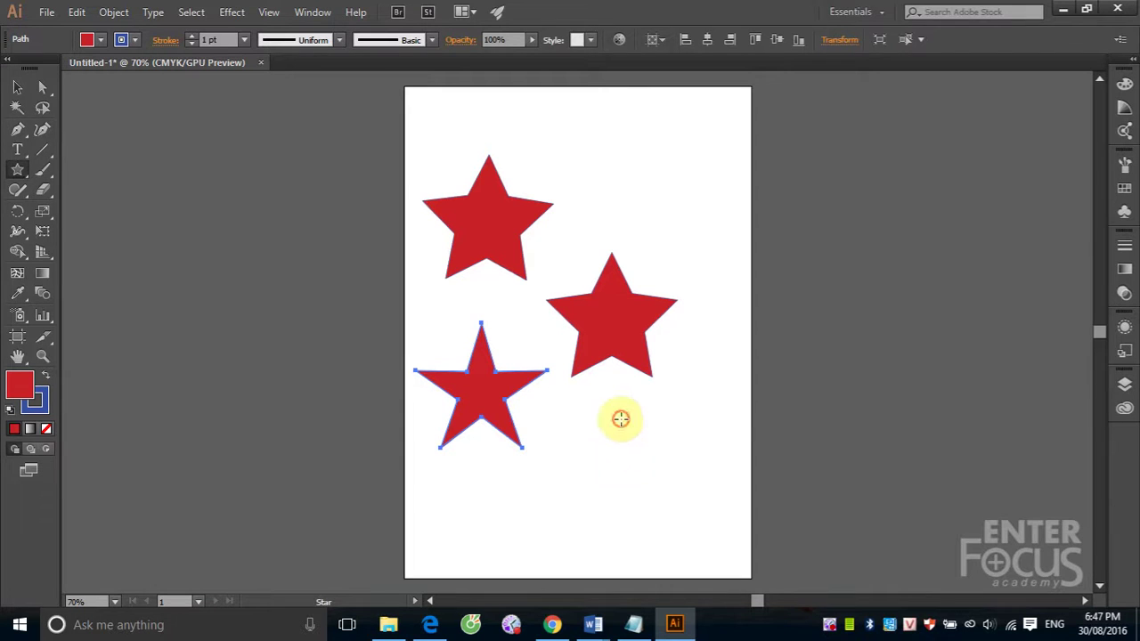
# Create a chunky star with Radius 2 set to 30 mm.
pyautogui.click(620, 418)
pyautogui.doubleClick(765, 309)
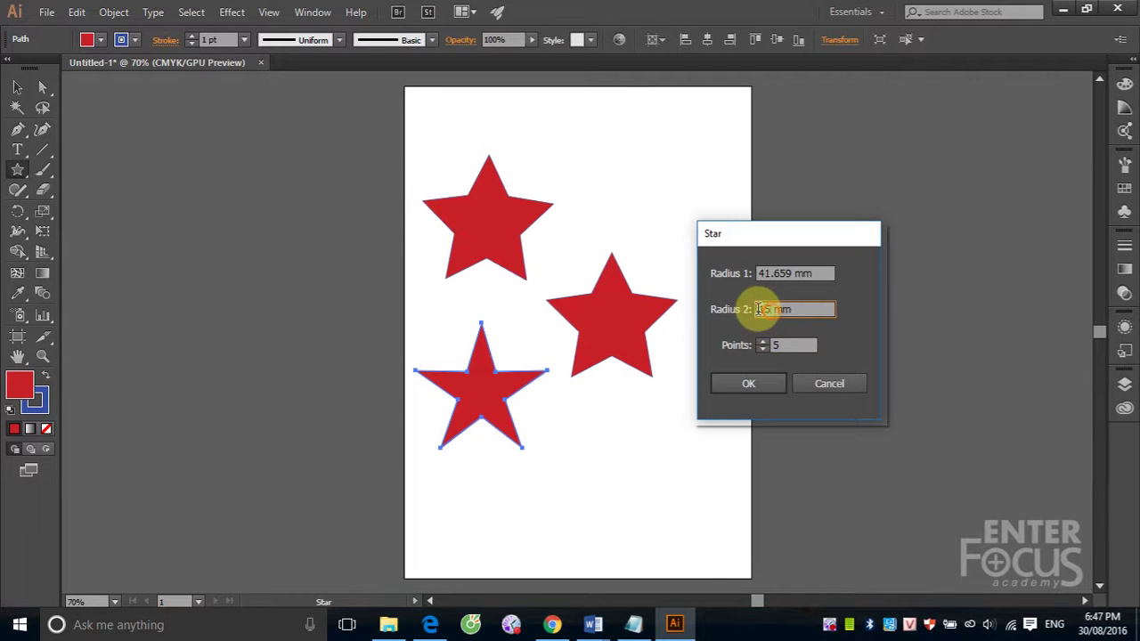
pyautogui.write('30')
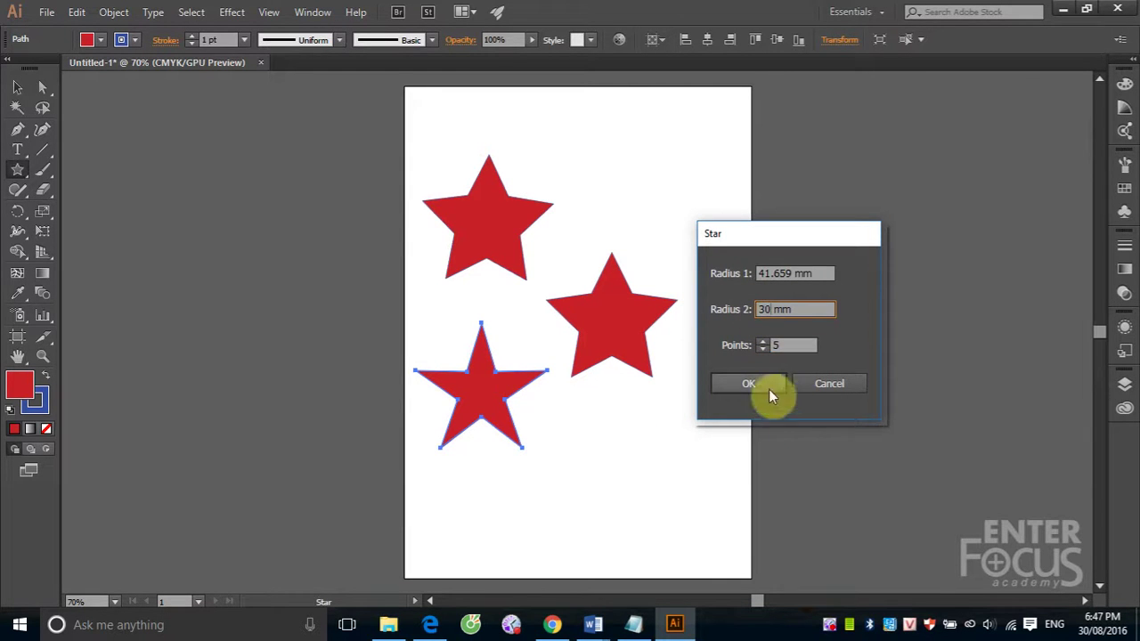
pyautogui.click(755, 385)
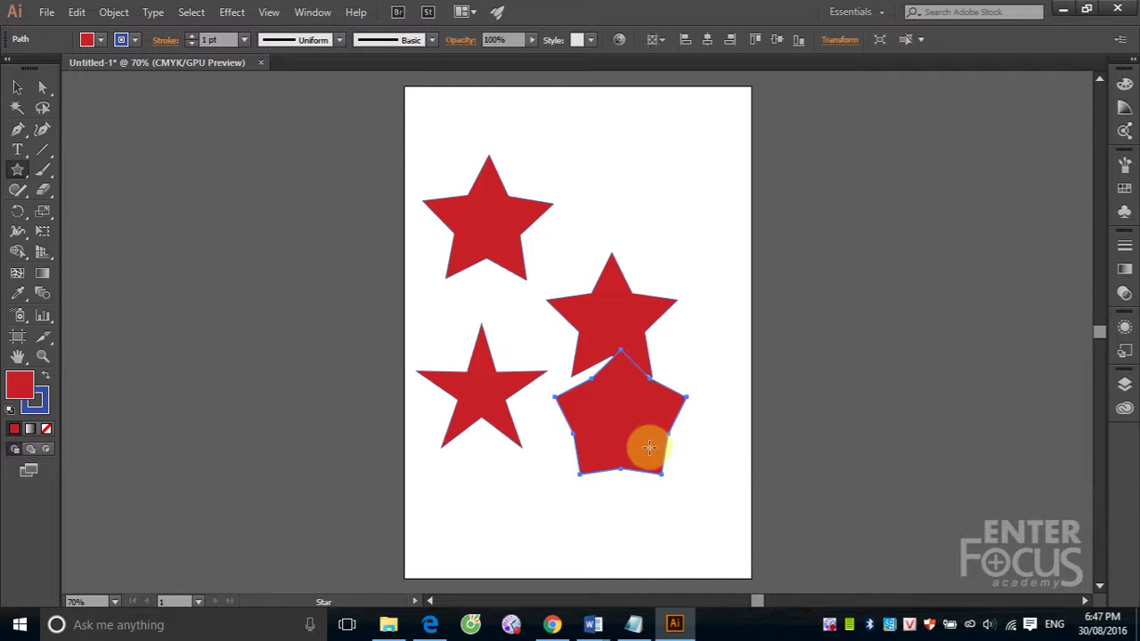
# Draw a small red star to the right of the others and deselect it.
pyautogui.moveTo(647, 389); pyautogui.dragTo(648, 448)
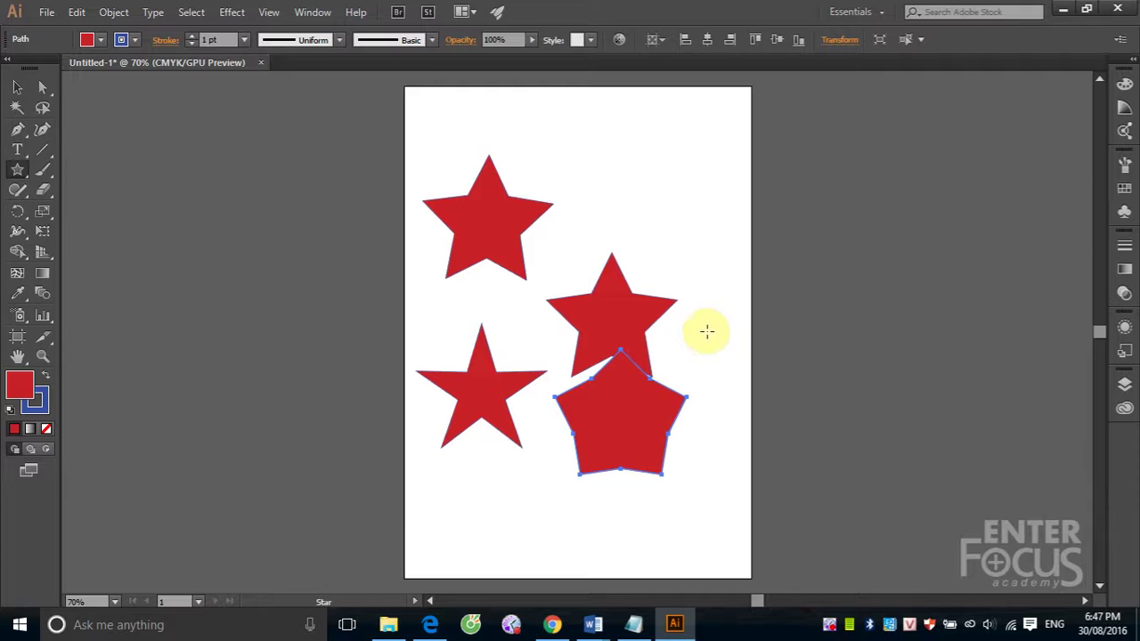
pyautogui.moveTo(703, 336); pyautogui.dragTo(678, 365)
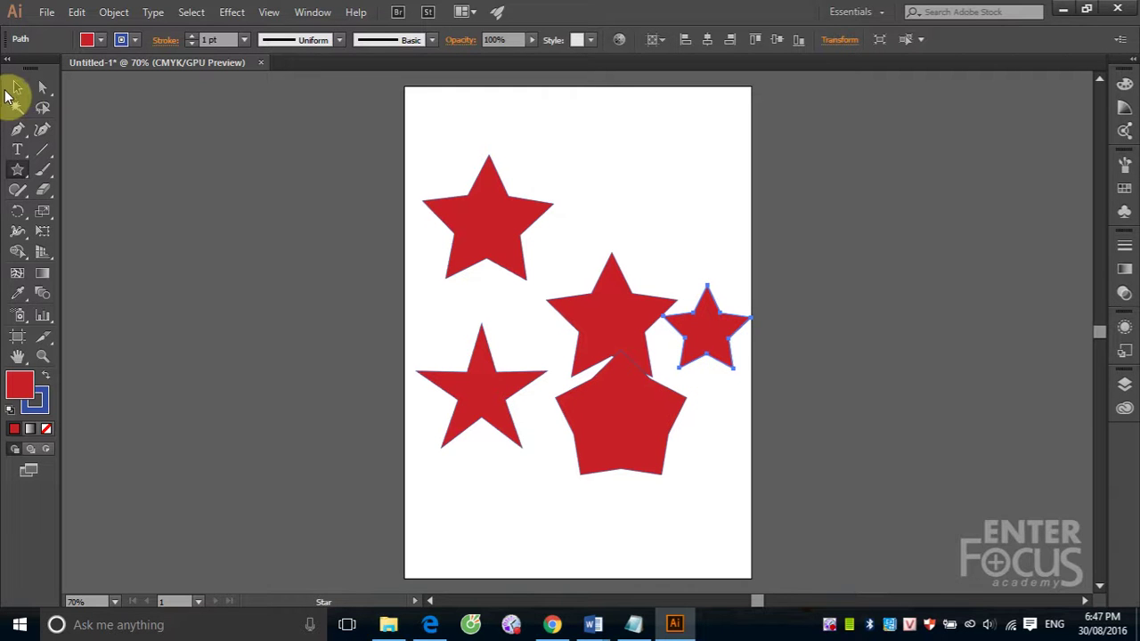
pyautogui.click(18, 89)
pyautogui.click(419, 148)
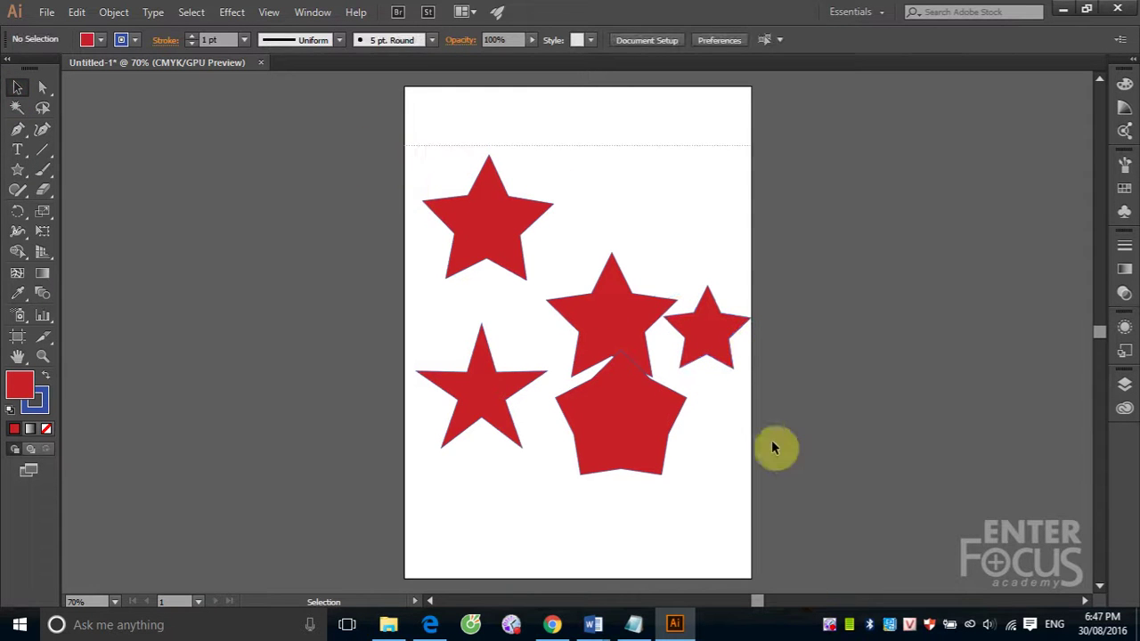
# Clear all the stars and start dragging a new star left of the page centre.
pyautogui.hotkey('ctrl', 'a')
pyautogui.press('Delete')
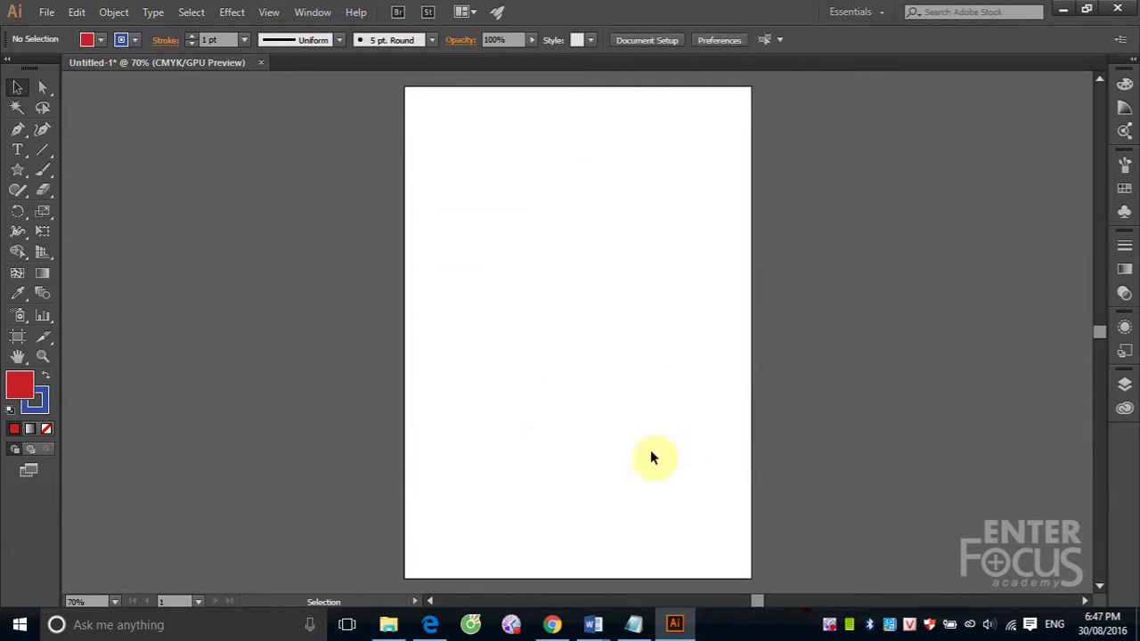
pyautogui.click(17, 169)
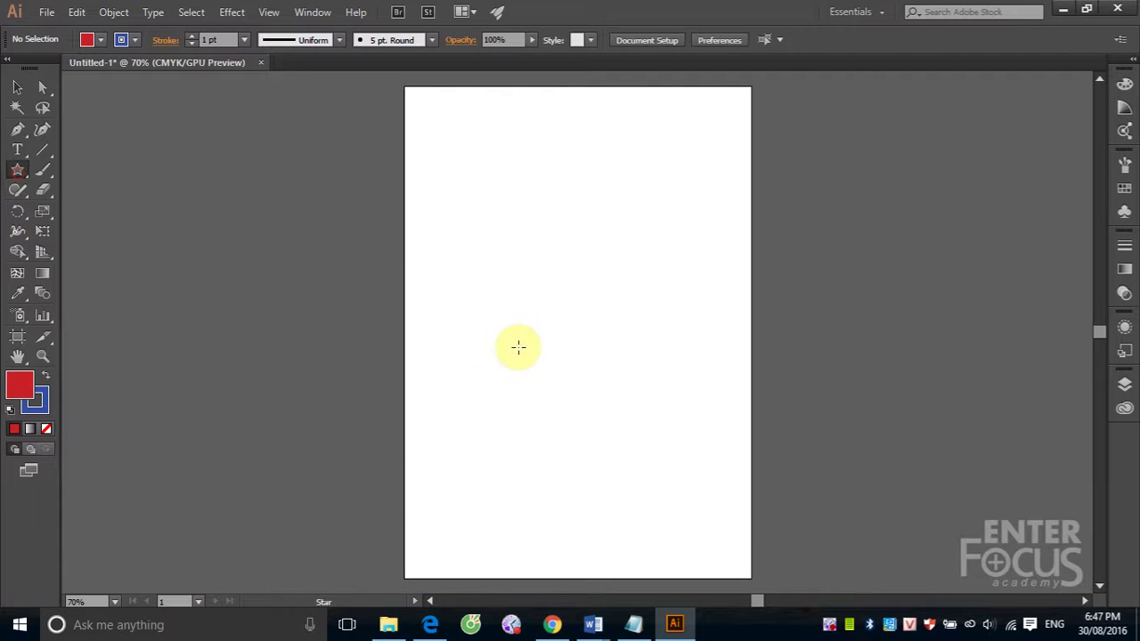
pyautogui.moveTo(514, 348)
pyautogui.mouseDown()
pyautogui.moveTo(559, 381)
pyautogui.moveTo(562, 407)
pyautogui.mouseUp()
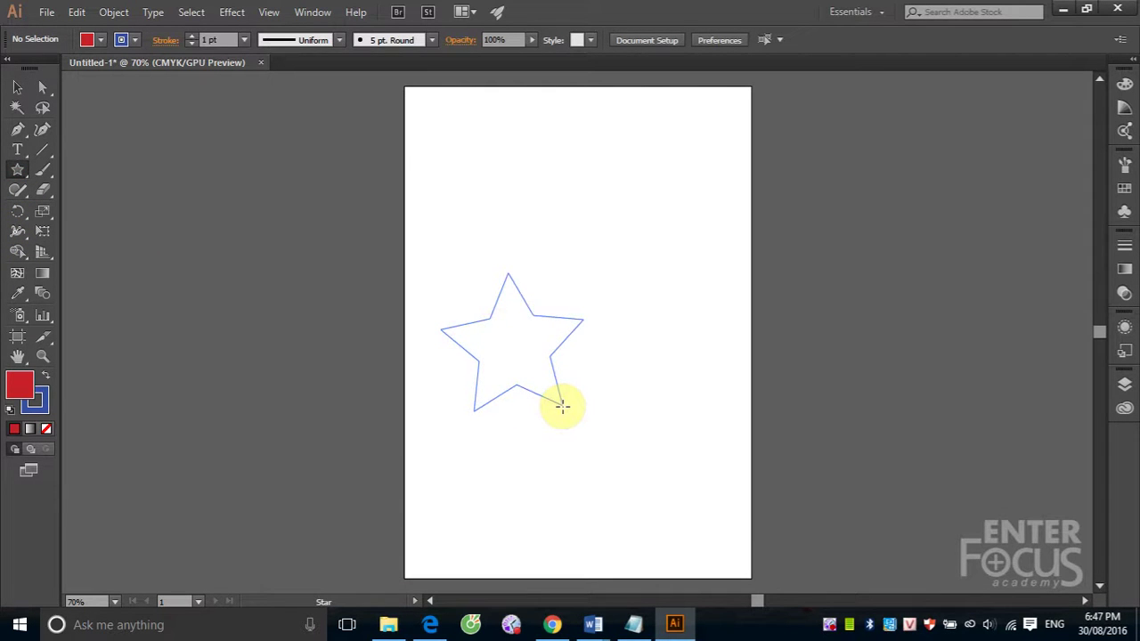
# Vary the star's point count between three and six, finishing at five points.
pyautogui.press('Up')
pyautogui.press('Up')
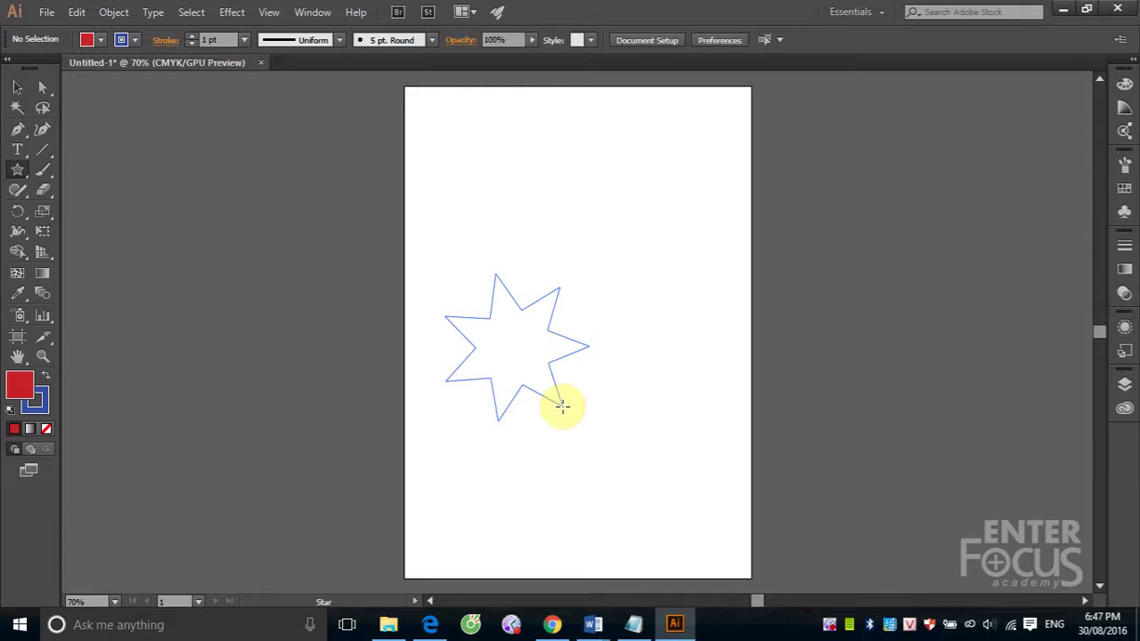
pyautogui.press('Up')
pyautogui.press('Up')
pyautogui.press('Up')
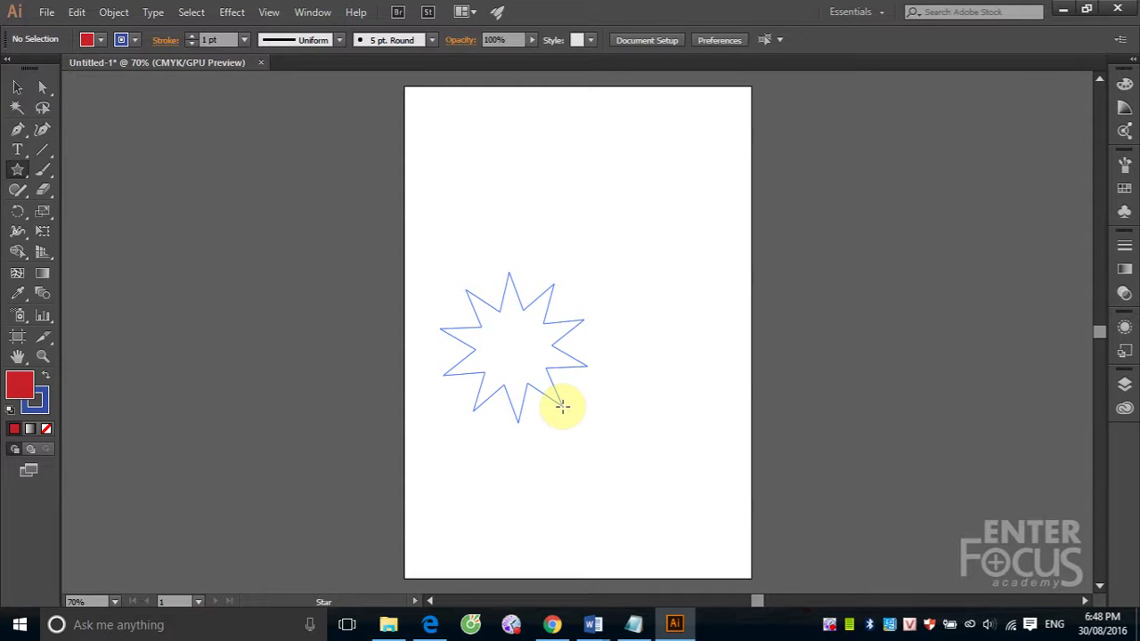
pyautogui.press('Down')
pyautogui.press('Down')
pyautogui.press('Down')
pyautogui.press('Down')
pyautogui.press('Down')
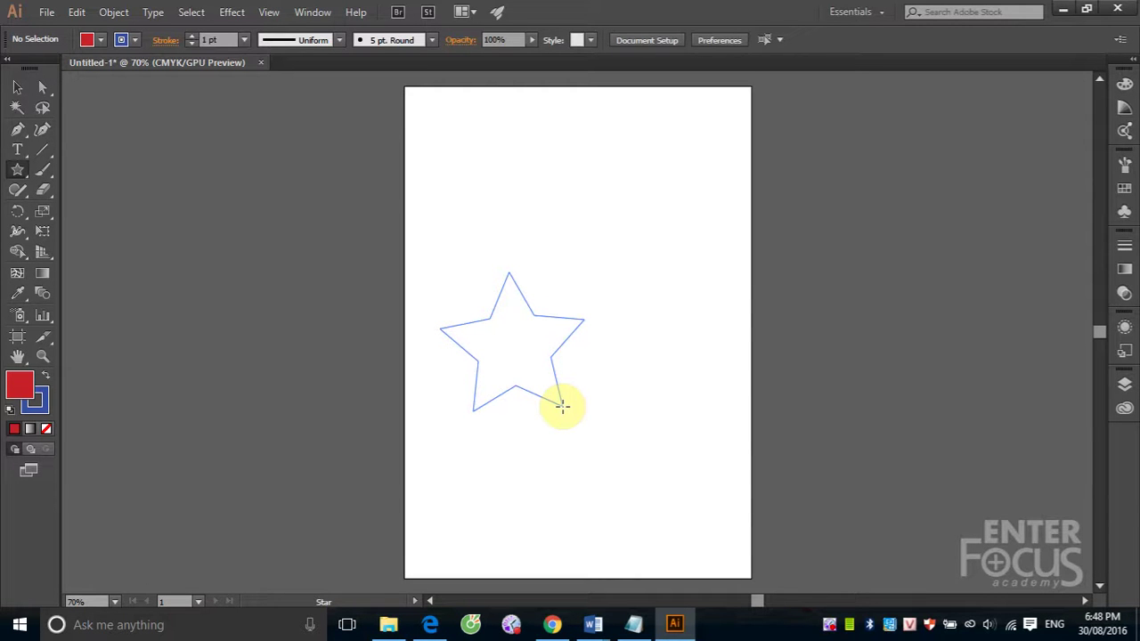
pyautogui.press('Up')
pyautogui.press('Up')
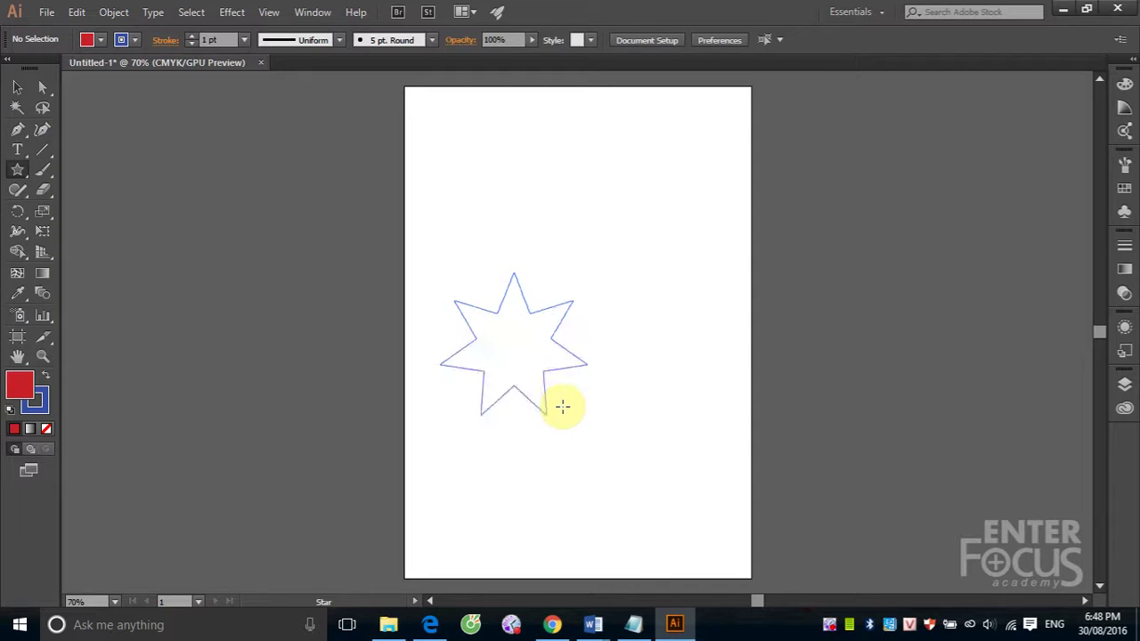
pyautogui.press('Up')
pyautogui.press('Down')
pyautogui.press('Down')
pyautogui.press('Down')
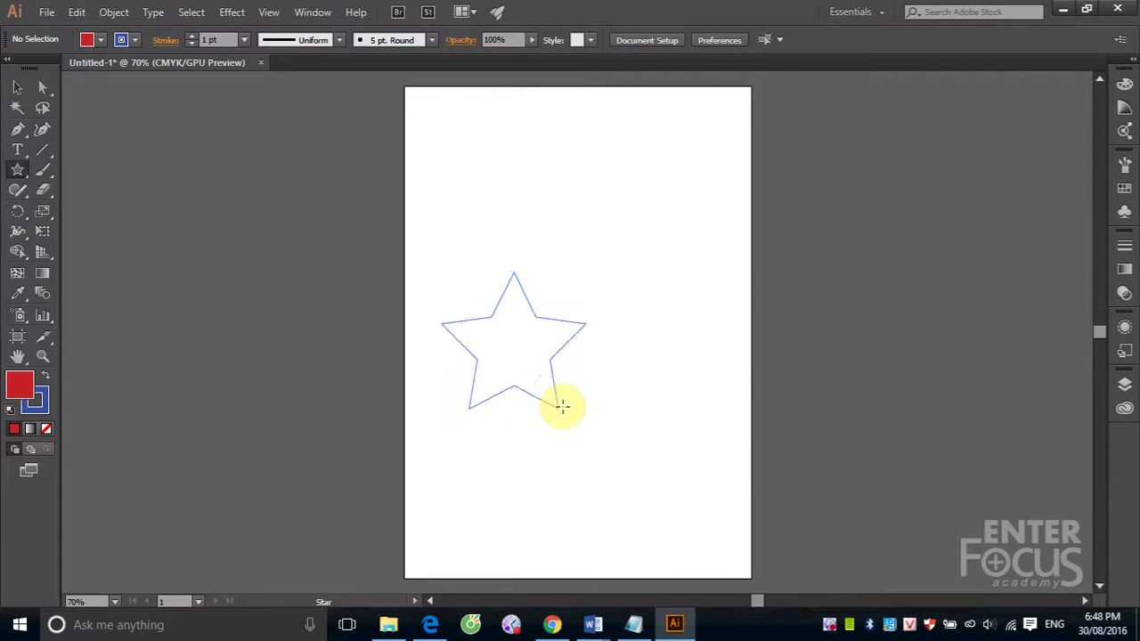
pyautogui.press('Down')
pyautogui.press('Down')
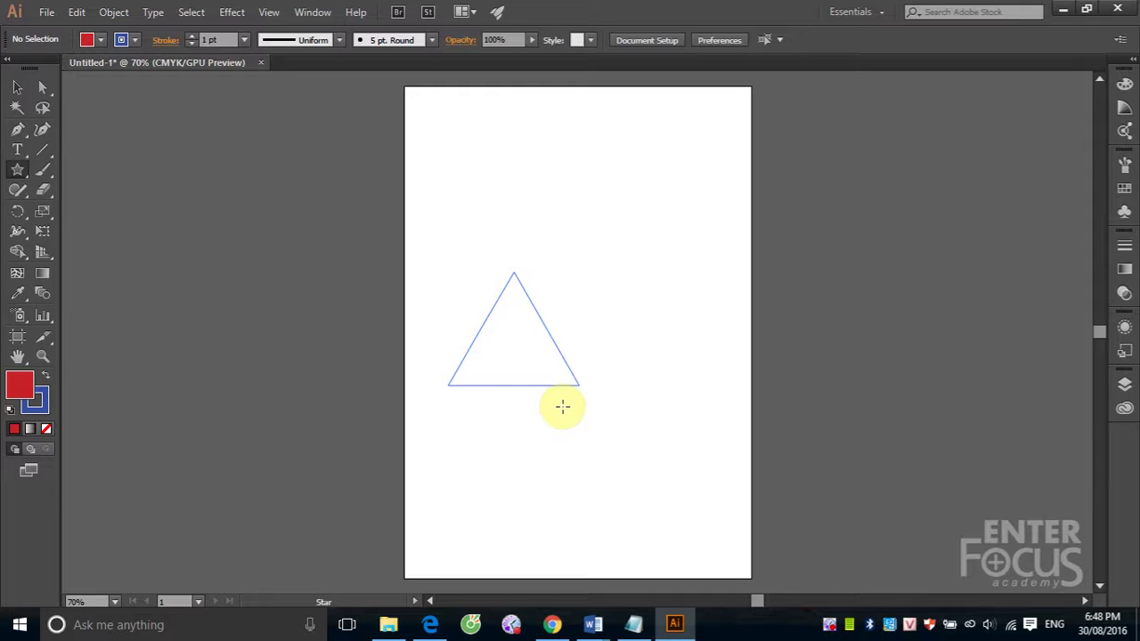
pyautogui.press('Up')
pyautogui.press('Up')
pyautogui.press('Up')
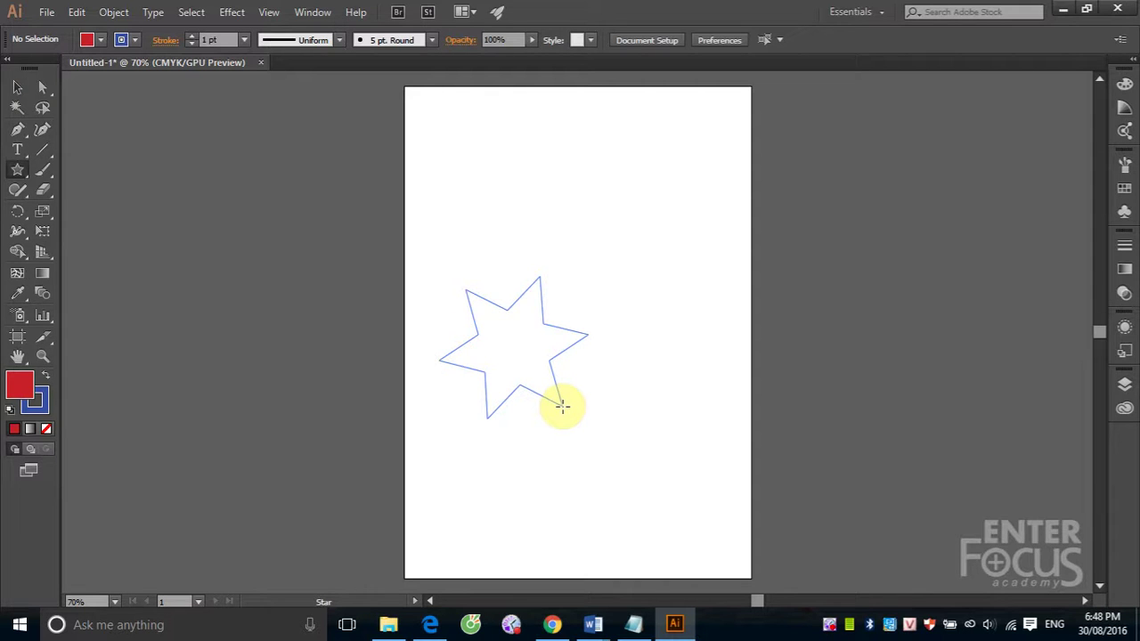
pyautogui.press('Down')
pyautogui.moveTo(562, 406); pyautogui.dragTo(562, 405)
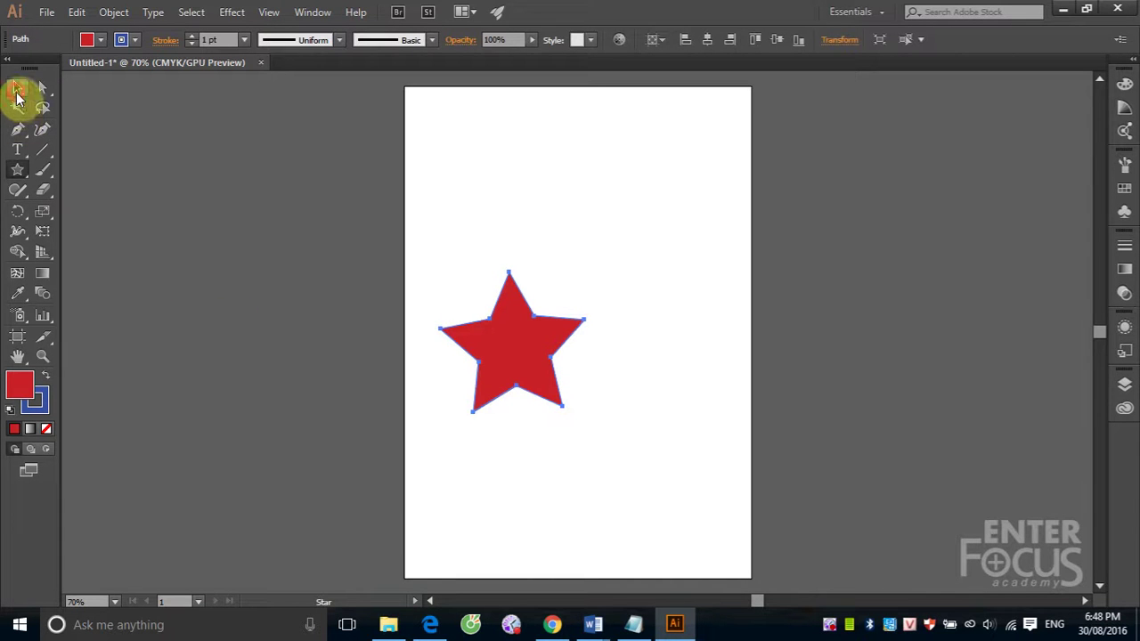
# Select and delete the red star, then open the shape tools flyout.
pyautogui.click(16, 93)
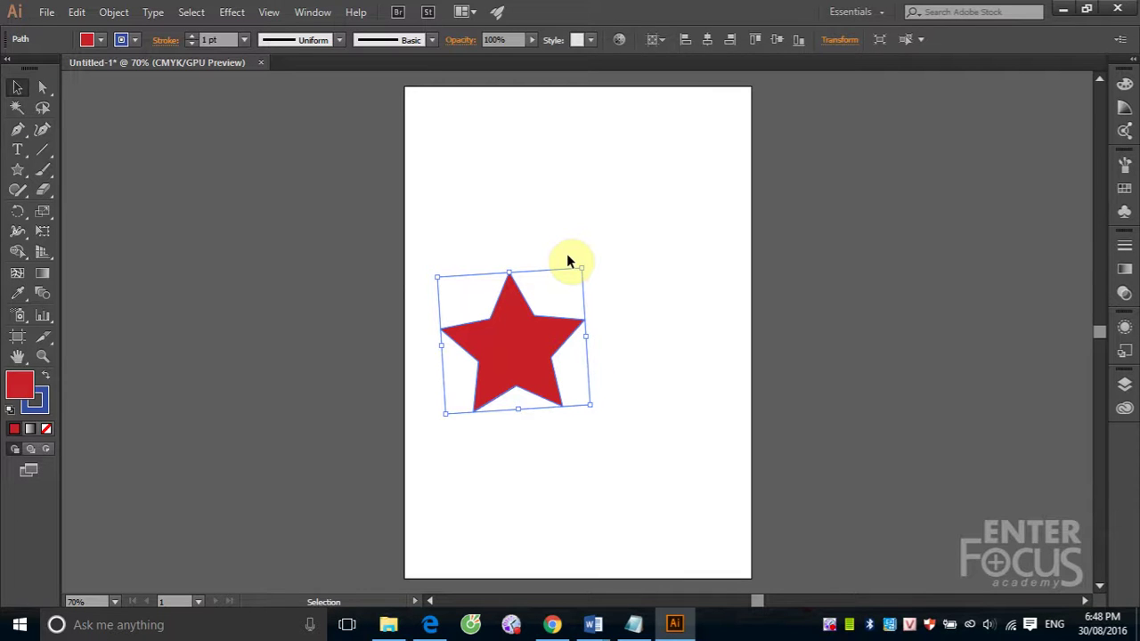
pyautogui.moveTo(376, 236); pyautogui.dragTo(684, 472)
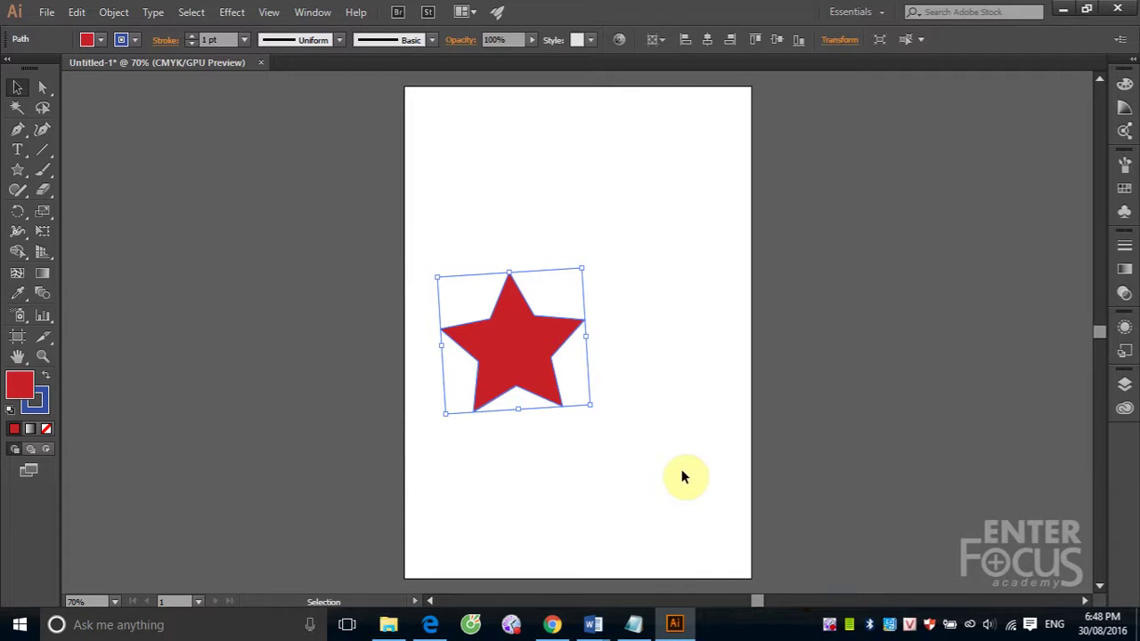
pyautogui.press('Delete')
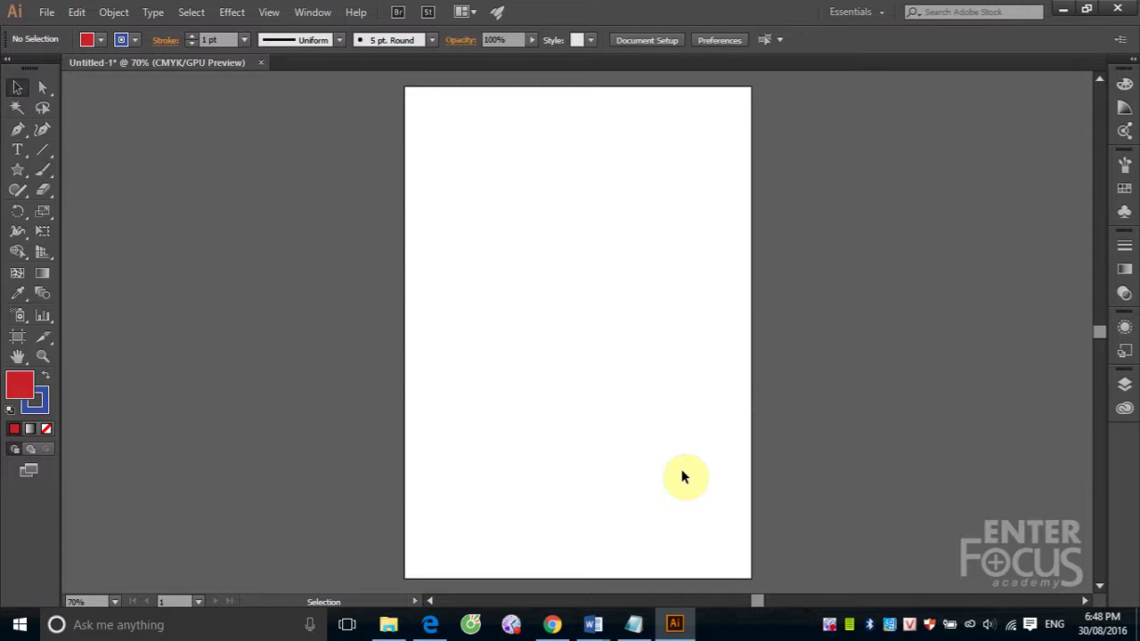
pyautogui.click(17, 170)
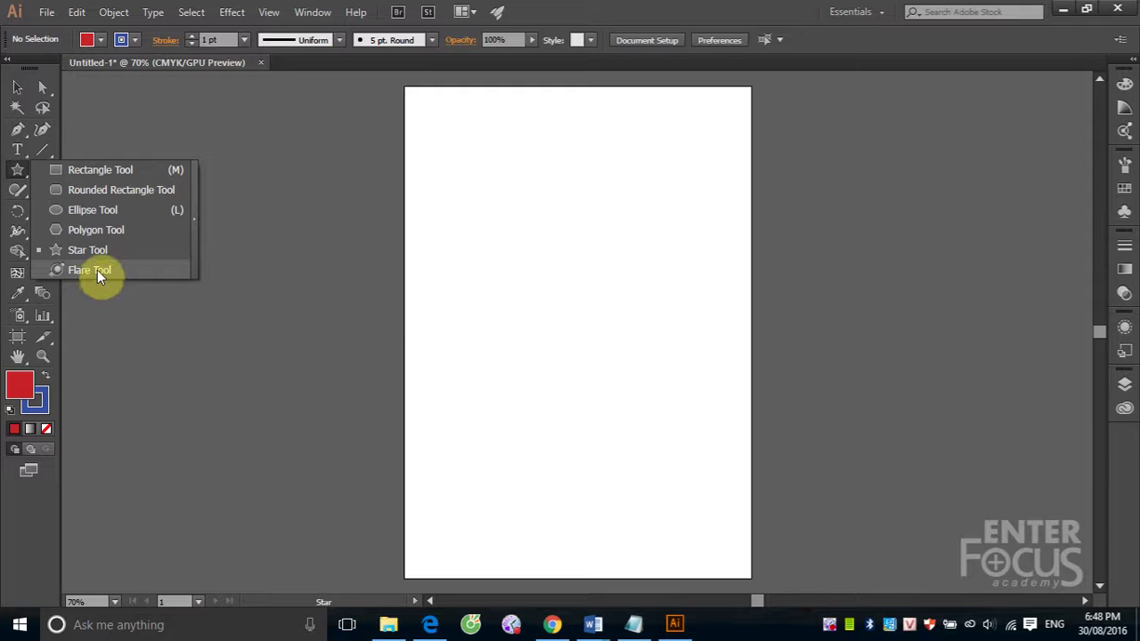
# Draw a lens flare with centre and rays near the page top and rings extending lower left.
pyautogui.click(97, 270)
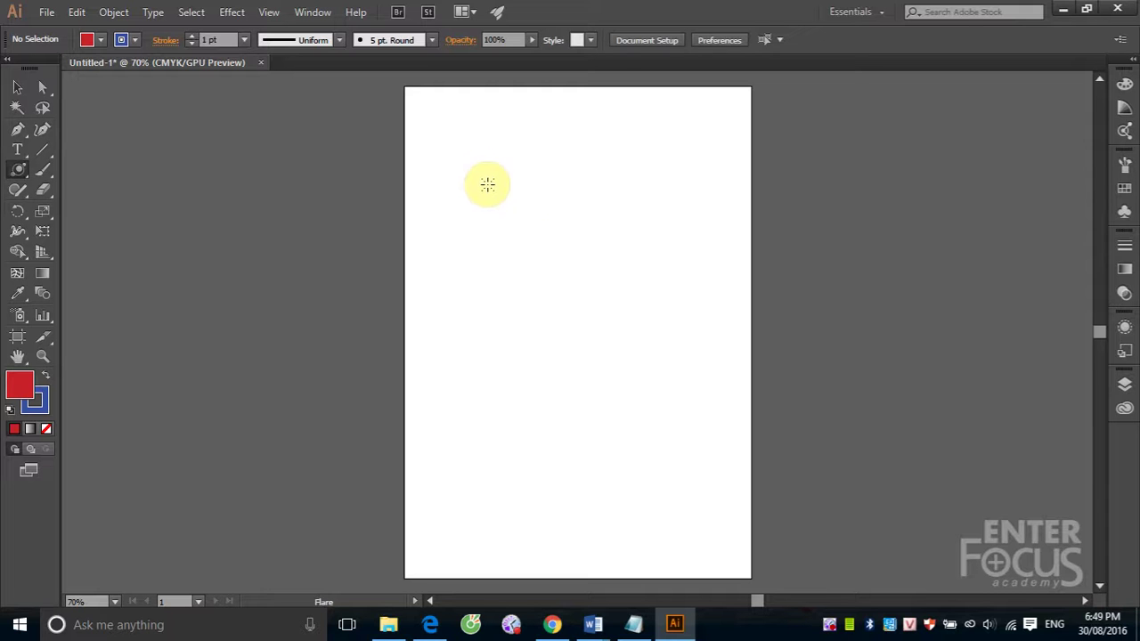
pyautogui.moveTo(524, 201)
pyautogui.mouseDown()
pyautogui.moveTo(560, 203)
pyautogui.moveTo(550, 203)
pyautogui.mouseUp()
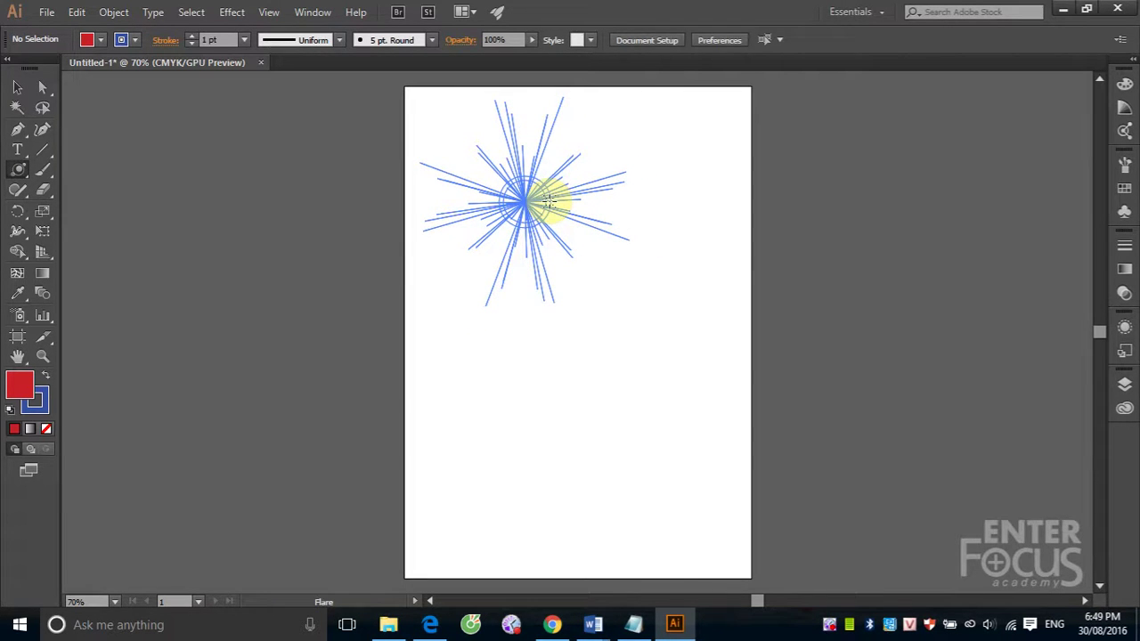
pyautogui.moveTo(550, 203); pyautogui.dragTo(550, 203)
pyautogui.click(590, 217)
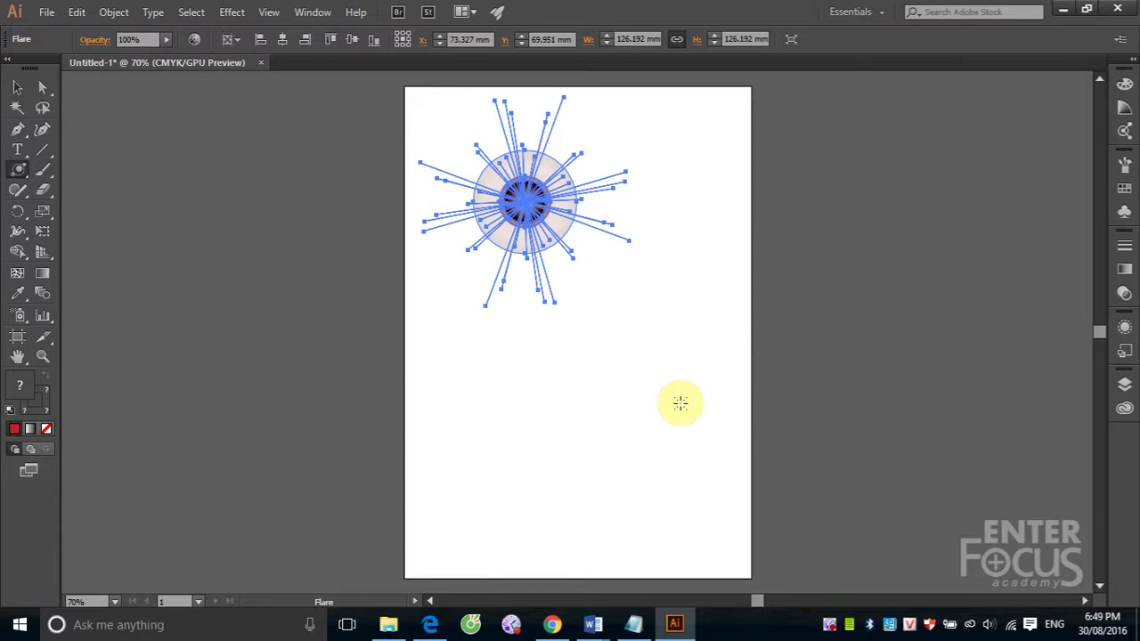
pyautogui.moveTo(674, 402)
pyautogui.mouseDown()
pyautogui.moveTo(651, 422)
pyautogui.moveTo(522, 462)
pyautogui.moveTo(404, 458)
pyautogui.moveTo(543, 463)
pyautogui.moveTo(587, 437)
pyautogui.moveTo(601, 420)
pyautogui.moveTo(596, 303)
pyautogui.moveTo(692, 484)
pyautogui.moveTo(723, 501)
pyautogui.moveTo(641, 343)
pyautogui.moveTo(419, 361)
pyautogui.moveTo(335, 326)
pyautogui.moveTo(670, 337)
pyautogui.moveTo(733, 285)
pyautogui.moveTo(537, 294)
pyautogui.moveTo(438, 362)
pyautogui.moveTo(445, 353)
pyautogui.moveTo(483, 346)
pyautogui.moveTo(446, 376)
pyautogui.moveTo(456, 376)
pyautogui.mouseUp()
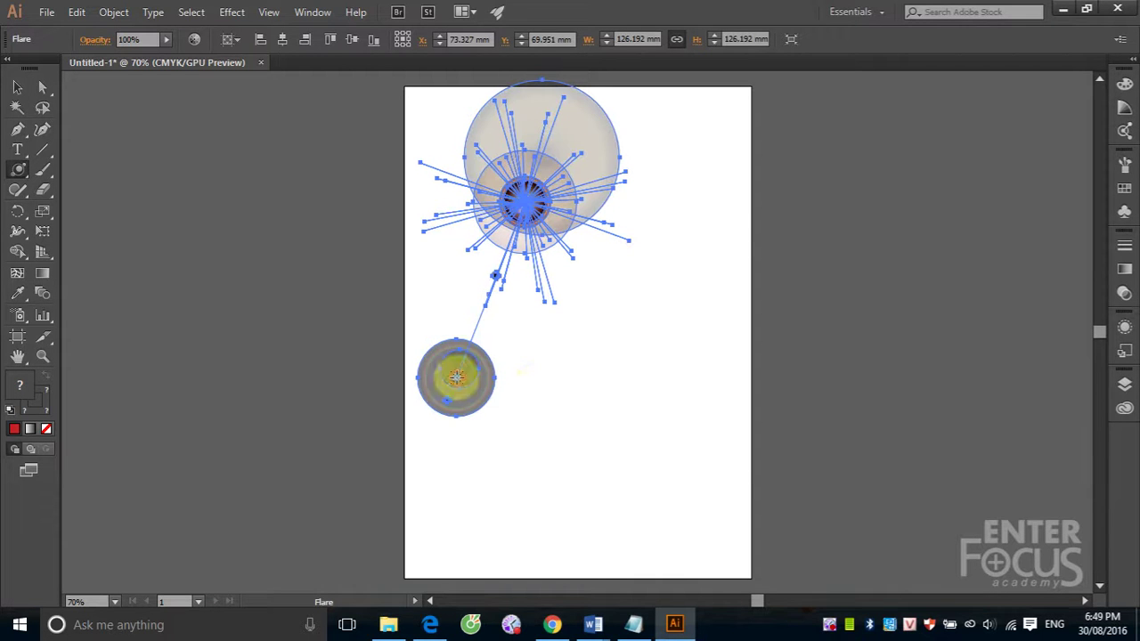
# Move the finished flare off the page to the left.
pyautogui.click(18, 92)
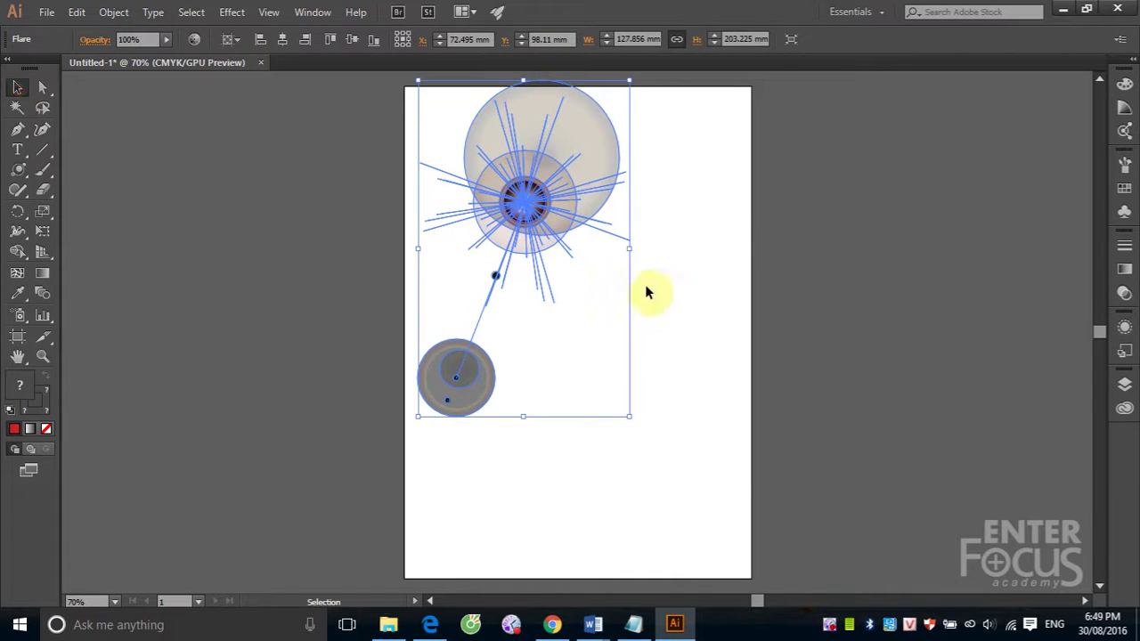
pyautogui.click(713, 251)
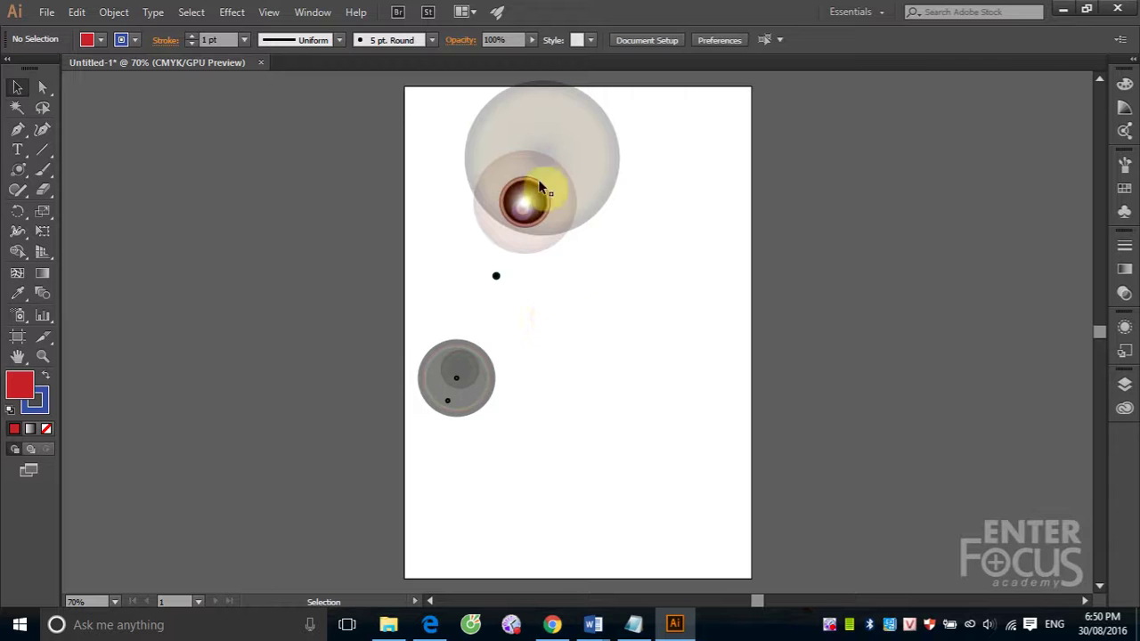
pyautogui.moveTo(537, 194); pyautogui.dragTo(305, 239)
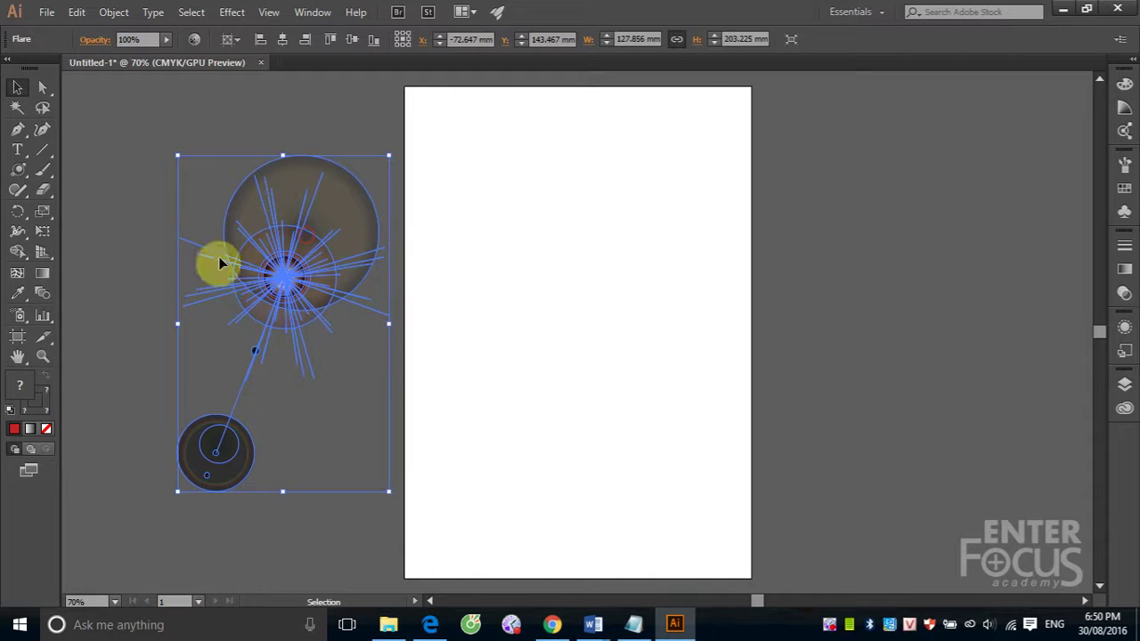
pyautogui.click(18, 174)
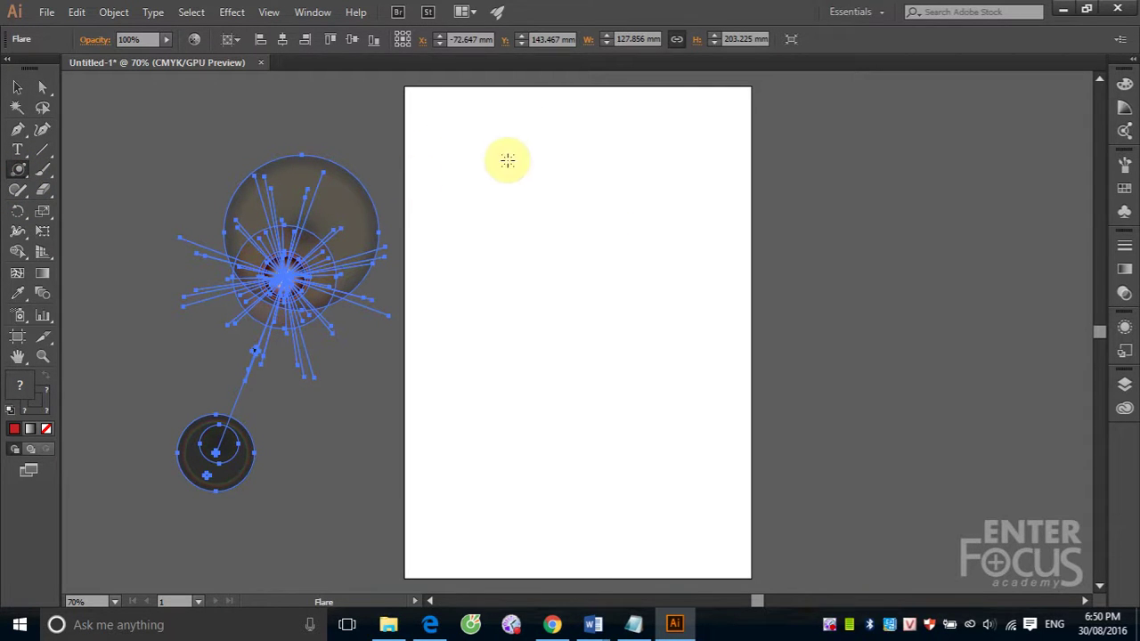
# Start a new flare near the page top and raise its centre diameter to 81 pt.
pyautogui.moveTo(498, 107); pyautogui.dragTo(585, 199)
pyautogui.click(585, 198)
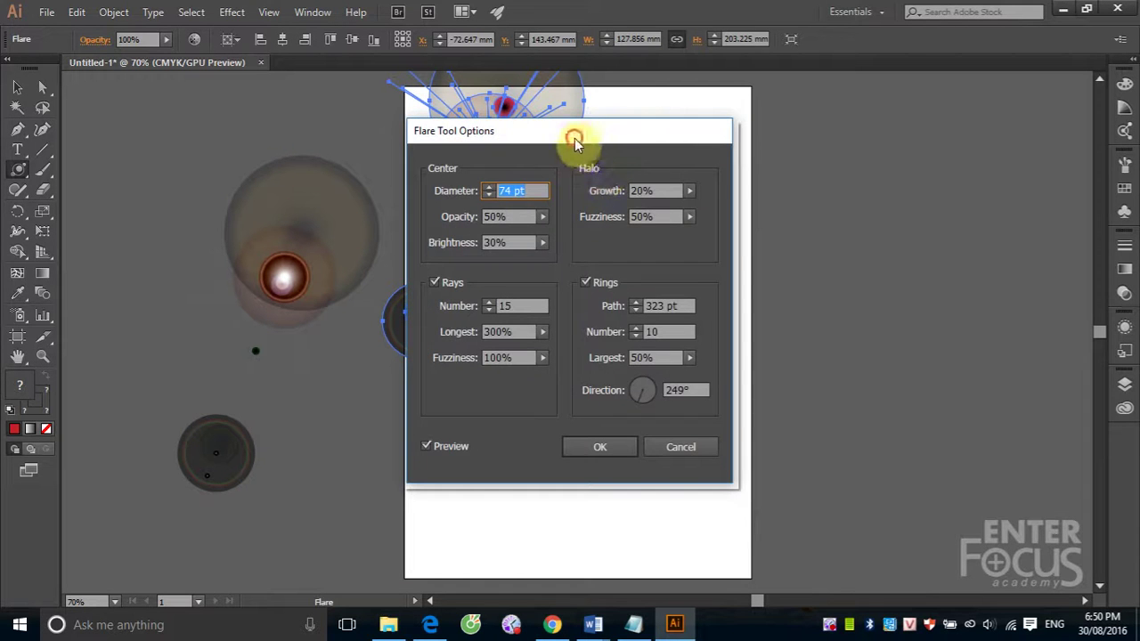
pyautogui.moveTo(572, 139); pyautogui.dragTo(799, 151)
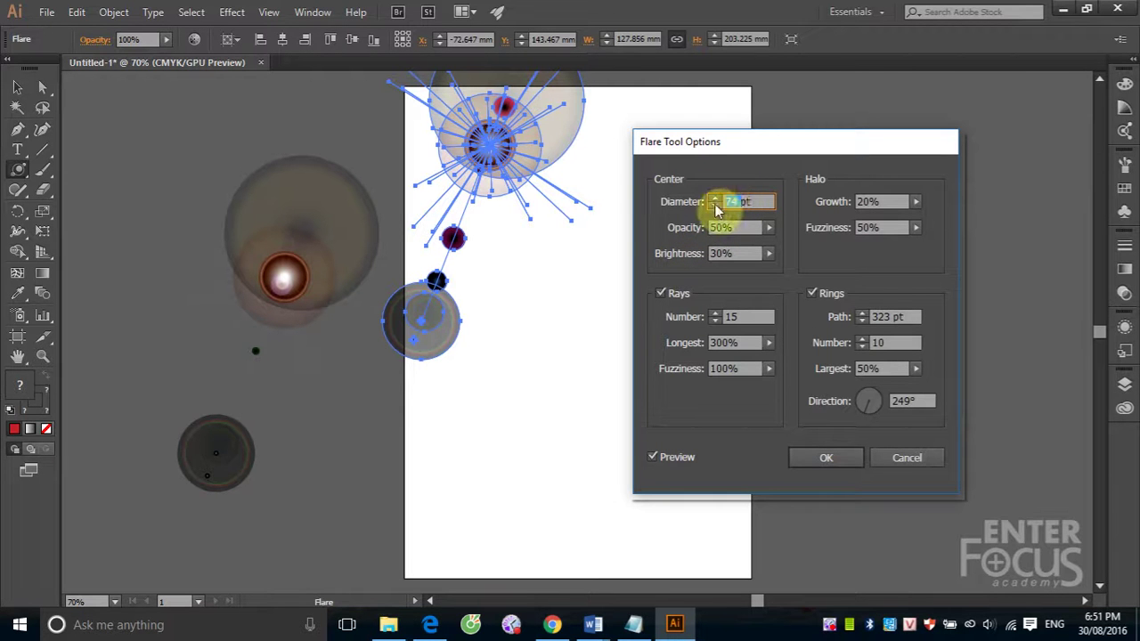
pyautogui.click(715, 198)
pyautogui.click(715, 197)
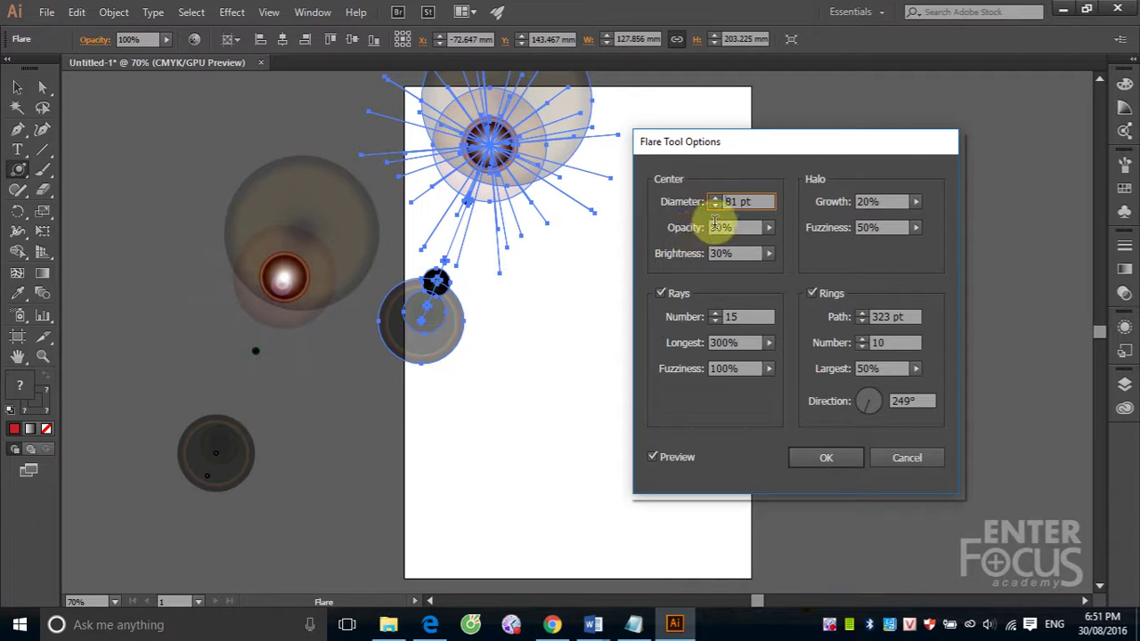
# Set the flare's Center Opacity to 10 and apply the updated settings.
pyautogui.doubleClick(714, 227)
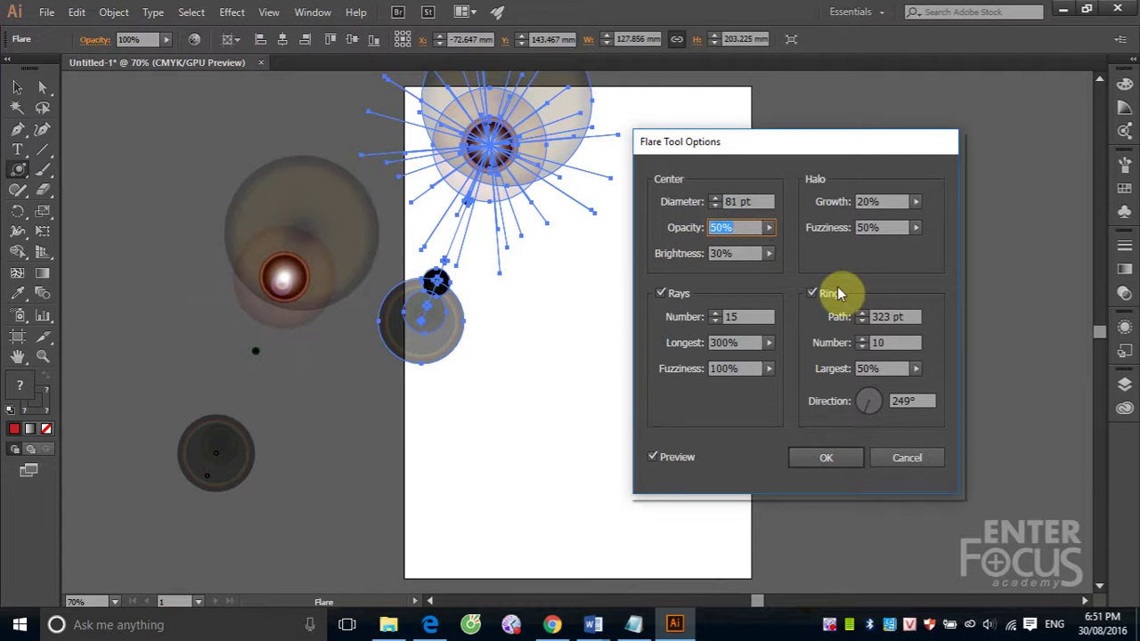
pyautogui.write('100')
pyautogui.press('Return')
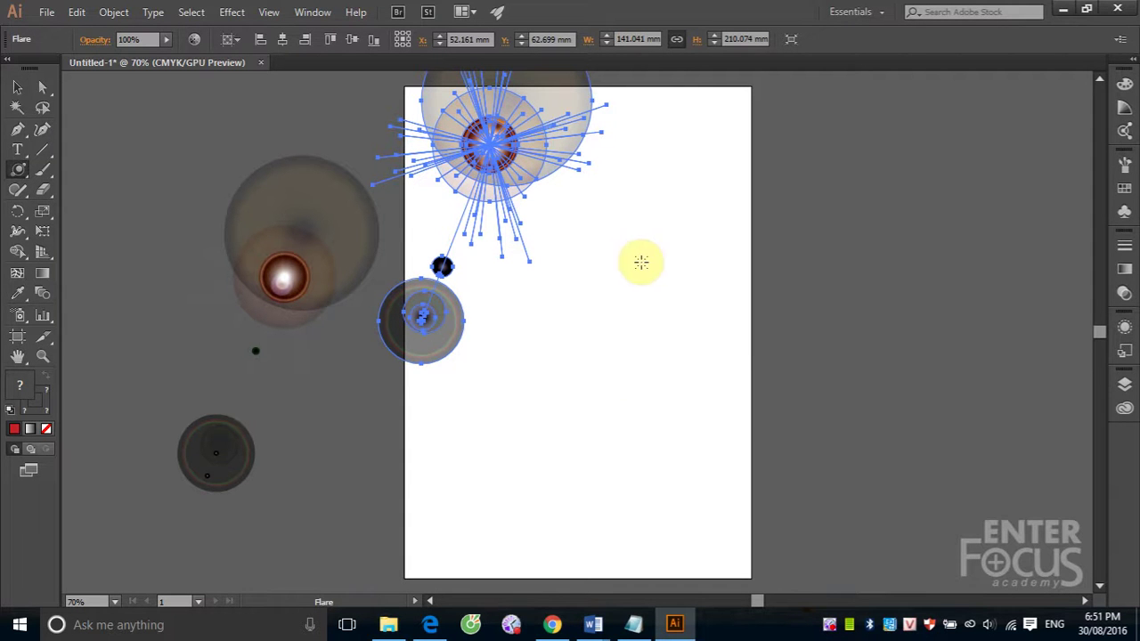
pyautogui.click(17, 87)
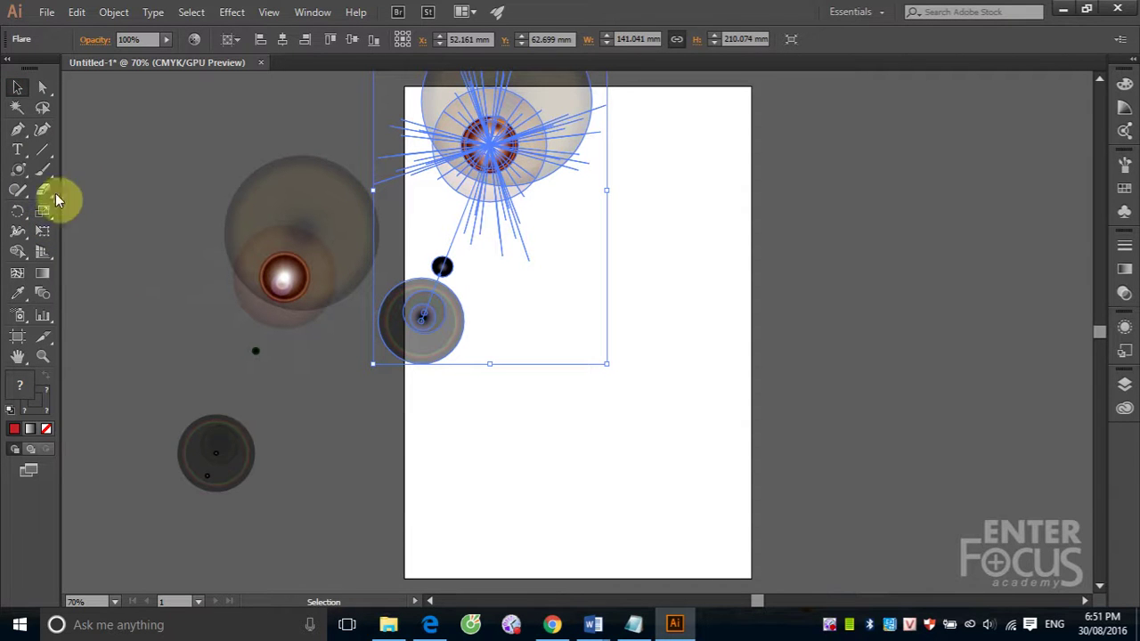
pyautogui.click(16, 172)
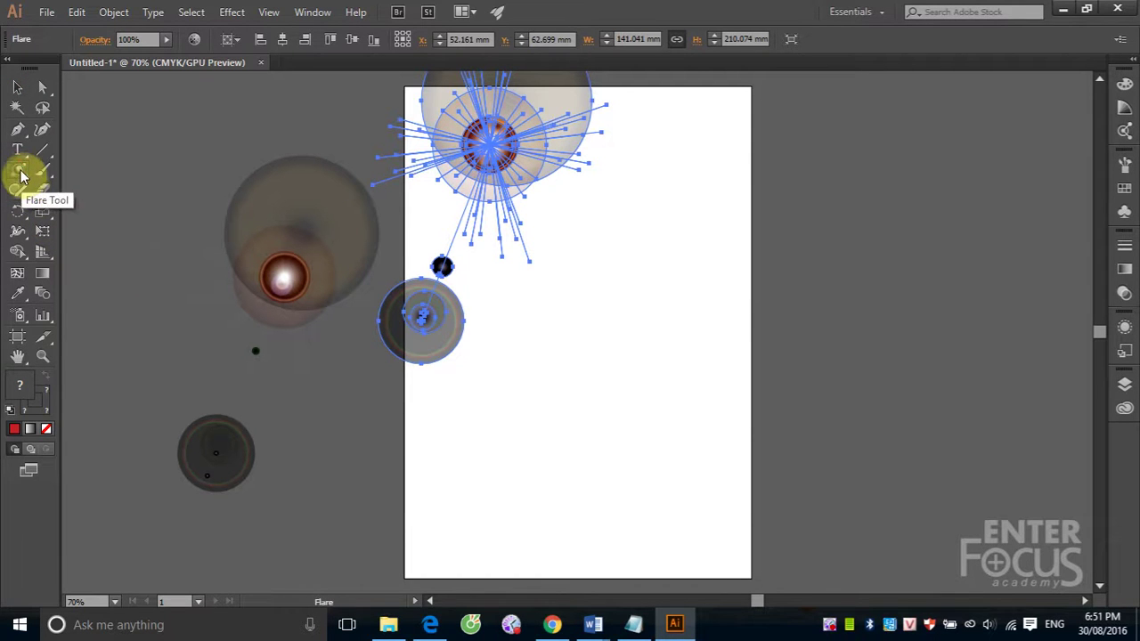
# Raise the flare's Rays Number to 30 in Flare Tool Options, keeping 300% longest and 10 rings.
pyautogui.doubleClick(19, 172)
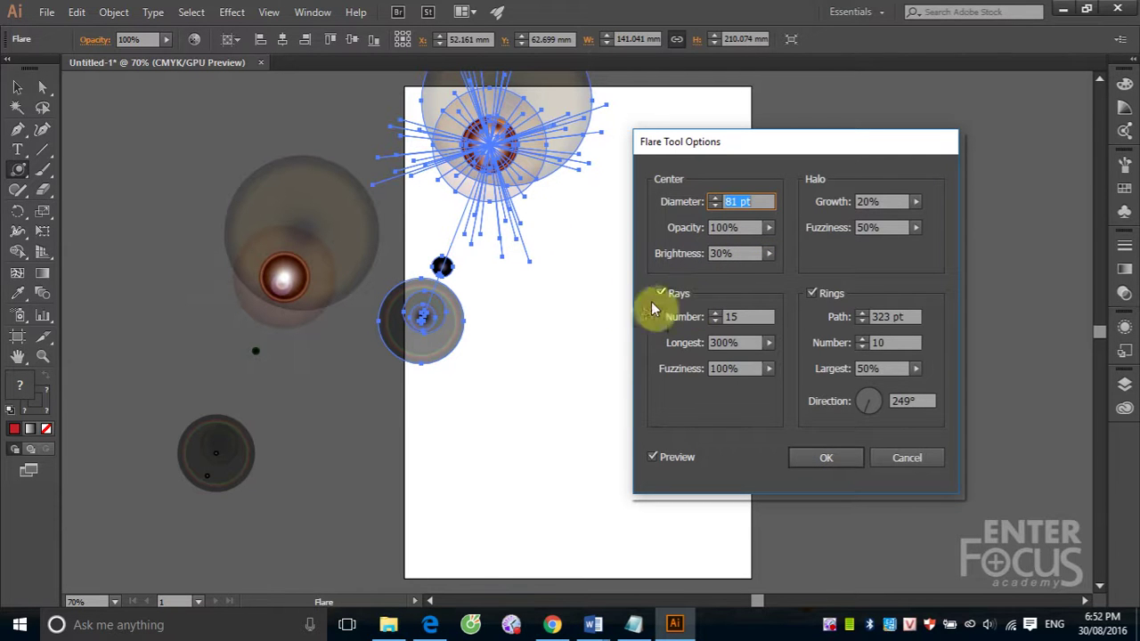
pyautogui.click(700, 325)
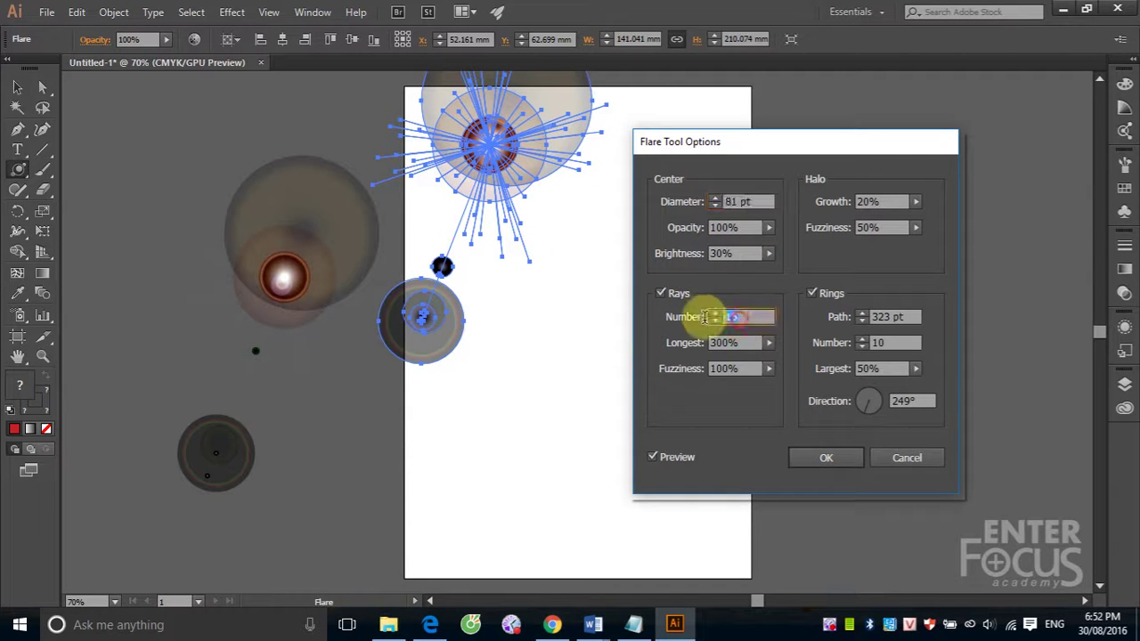
pyautogui.write('30')
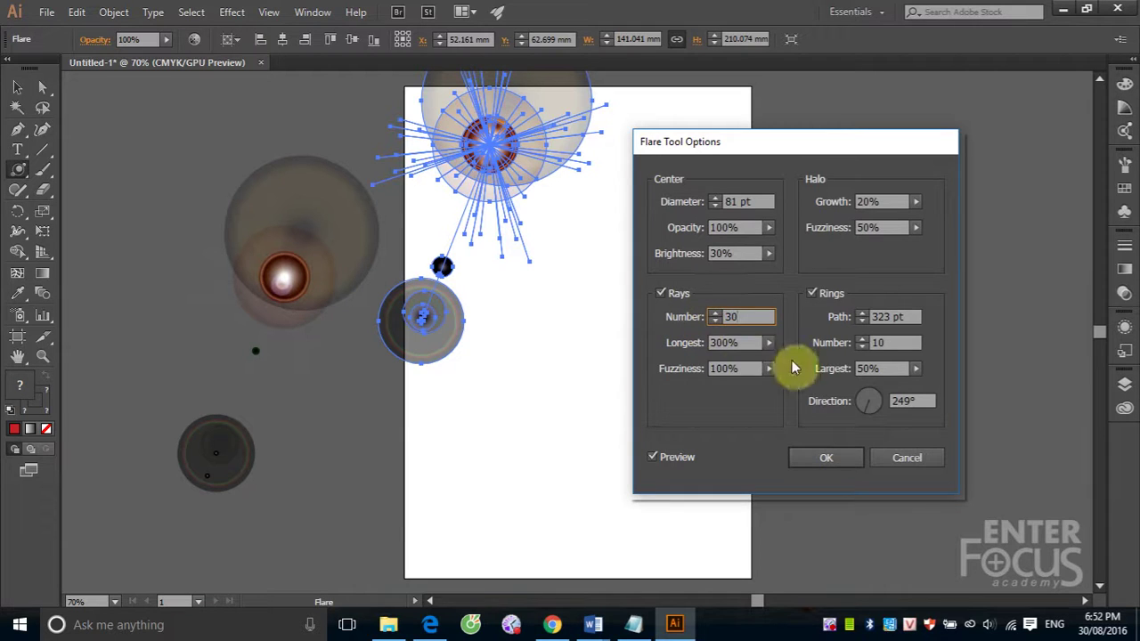
pyautogui.click(719, 343)
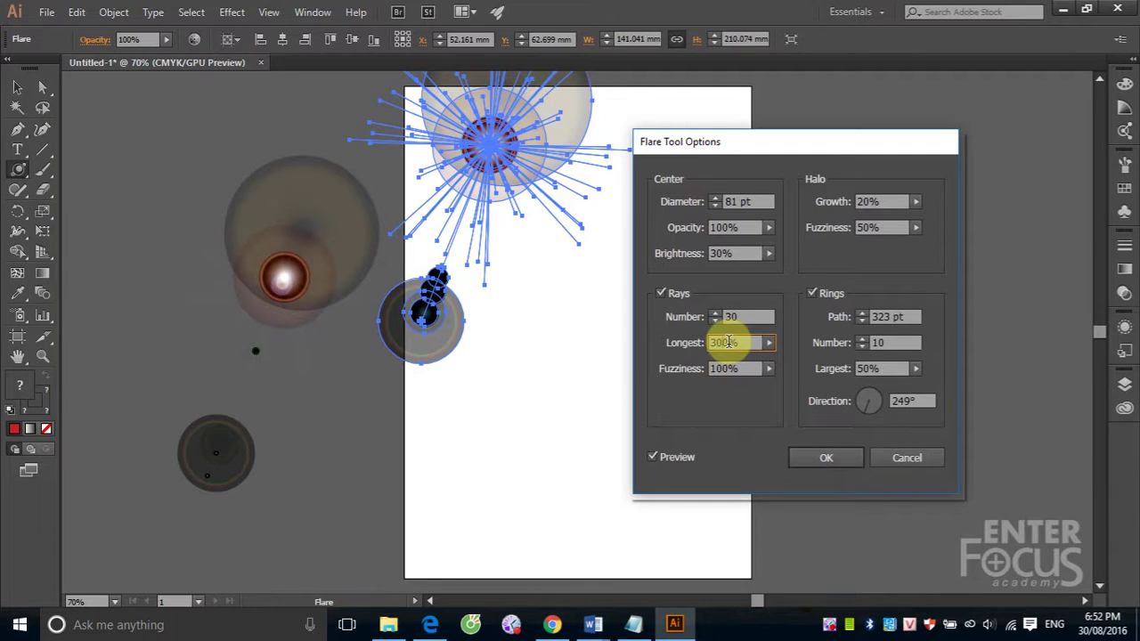
pyautogui.moveTo(729, 342); pyautogui.dragTo(696, 348)
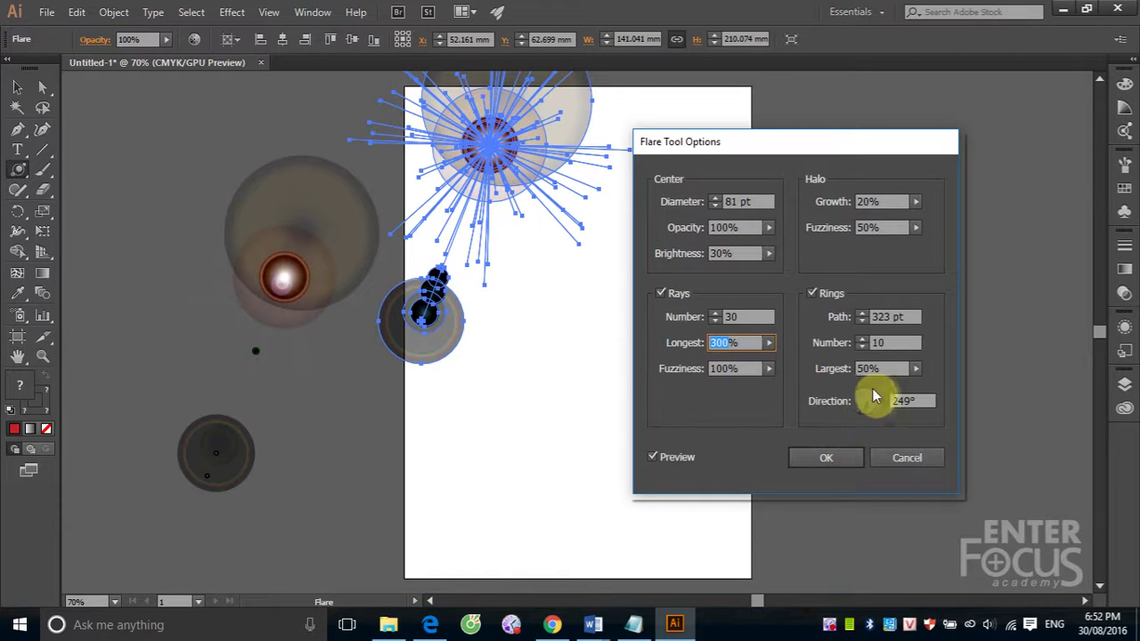
# Rotate the flare's Rings Direction dial to 208° and apply the settings with OK.
pyautogui.moveTo(866, 411); pyautogui.dragTo(873, 411)
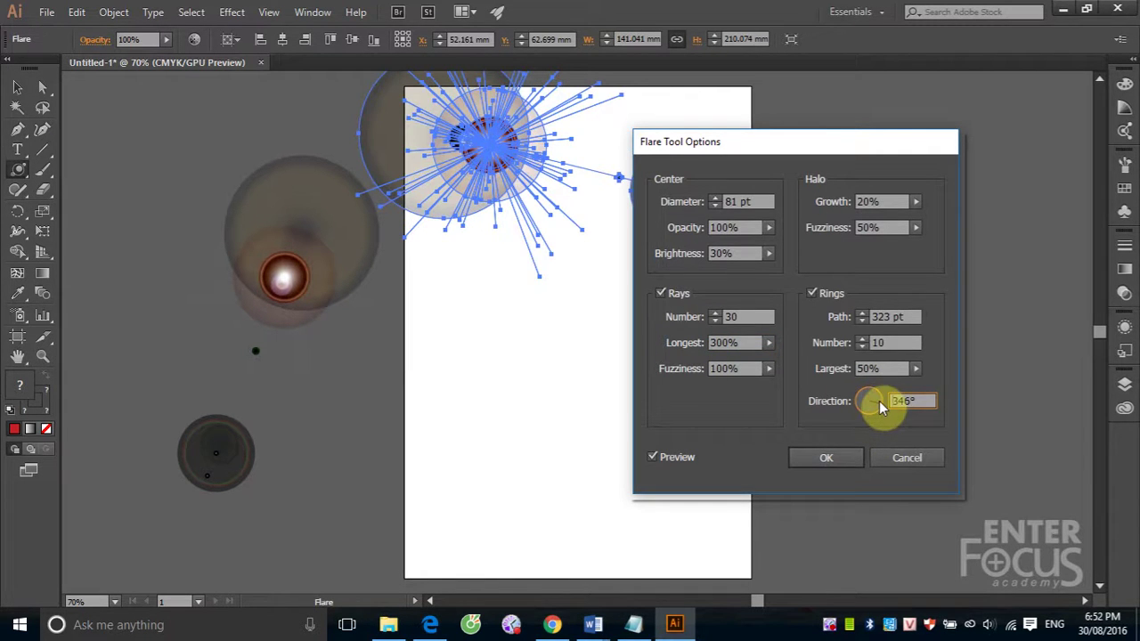
pyautogui.moveTo(867, 415); pyautogui.dragTo(855, 414)
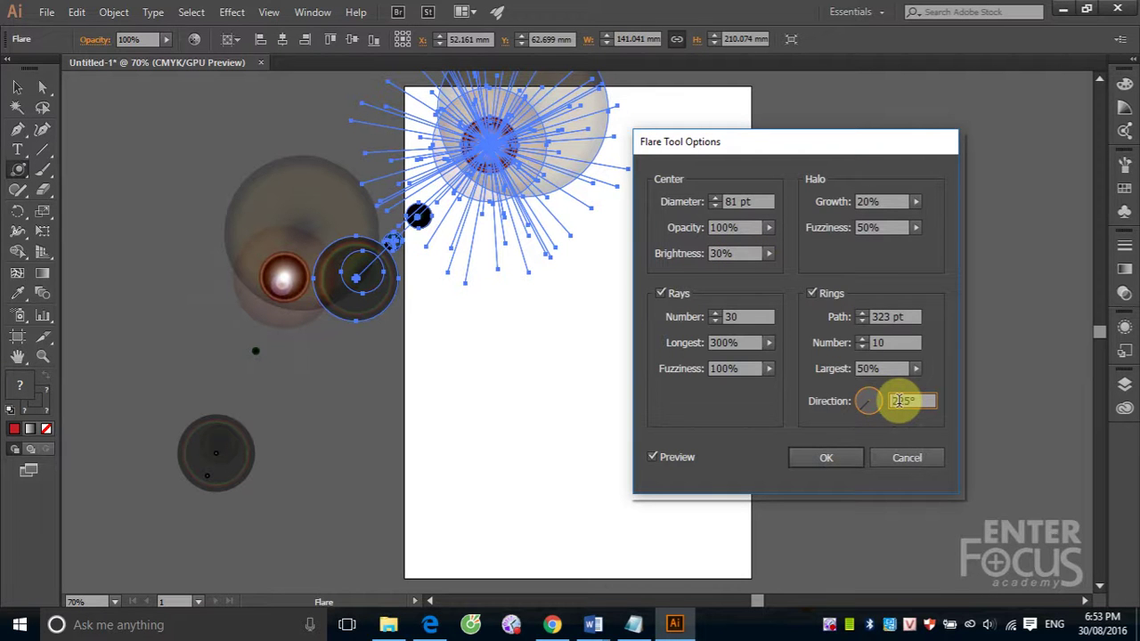
pyautogui.moveTo(860, 406)
pyautogui.mouseDown()
pyautogui.moveTo(873, 410)
pyautogui.moveTo(854, 409)
pyautogui.mouseUp()
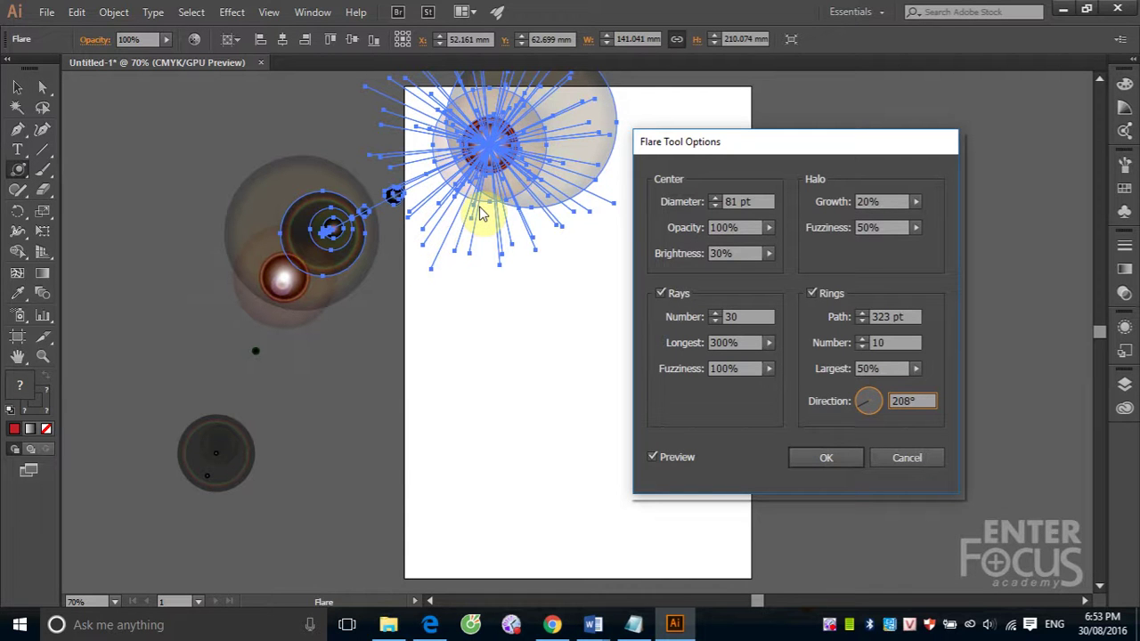
pyautogui.click(827, 459)
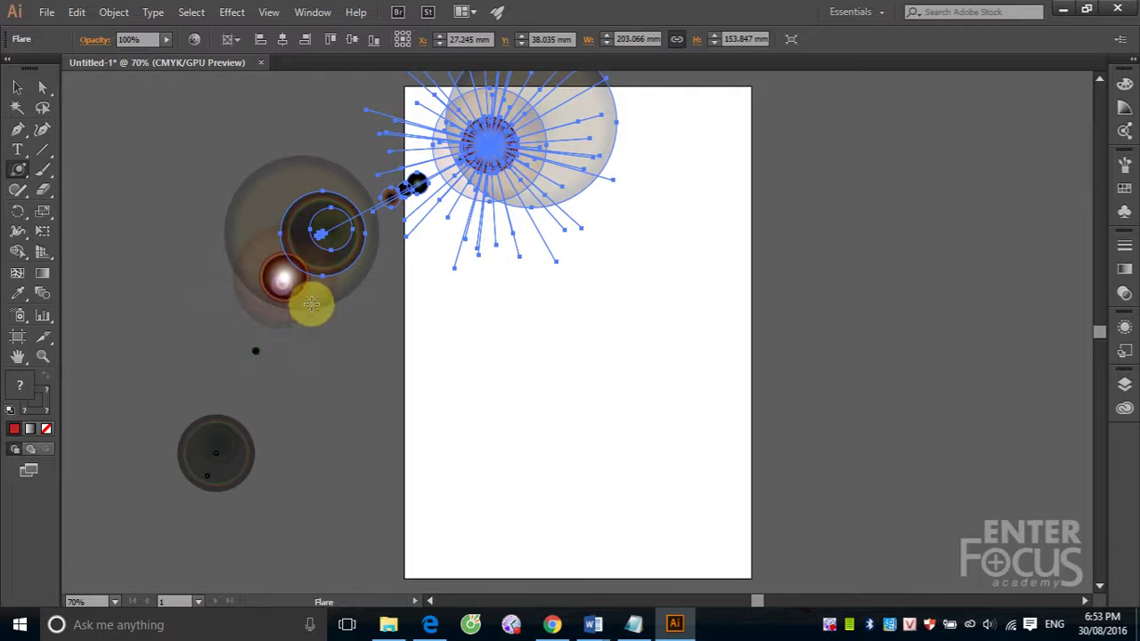
# Delete the flare and draw a red square in the upper middle of the page.
pyautogui.click(22, 88)
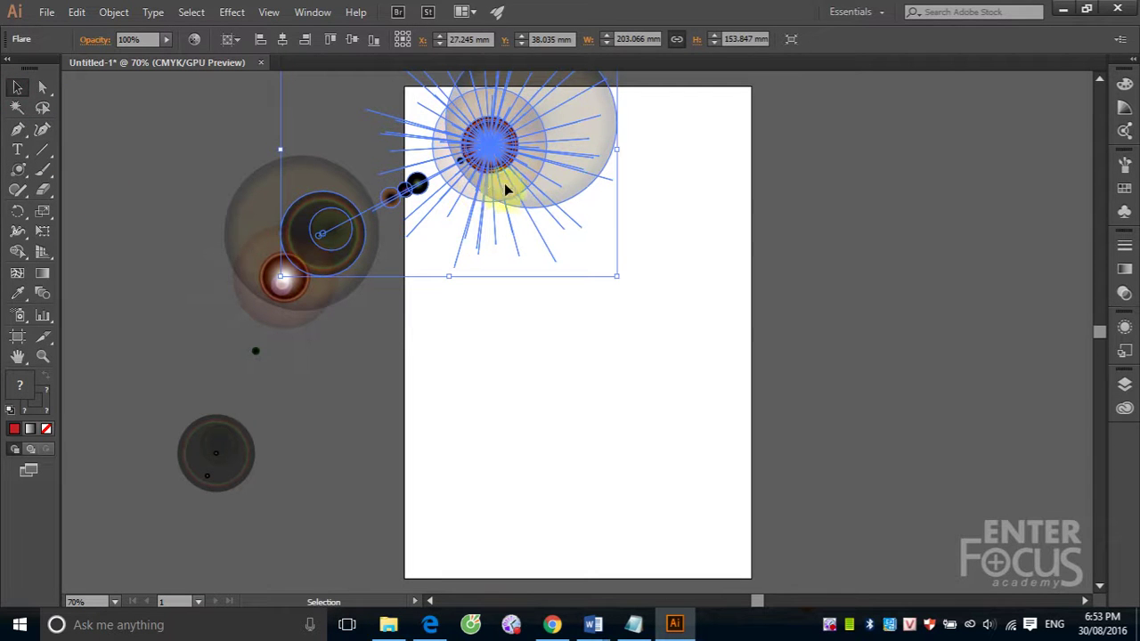
pyautogui.press('Delete')
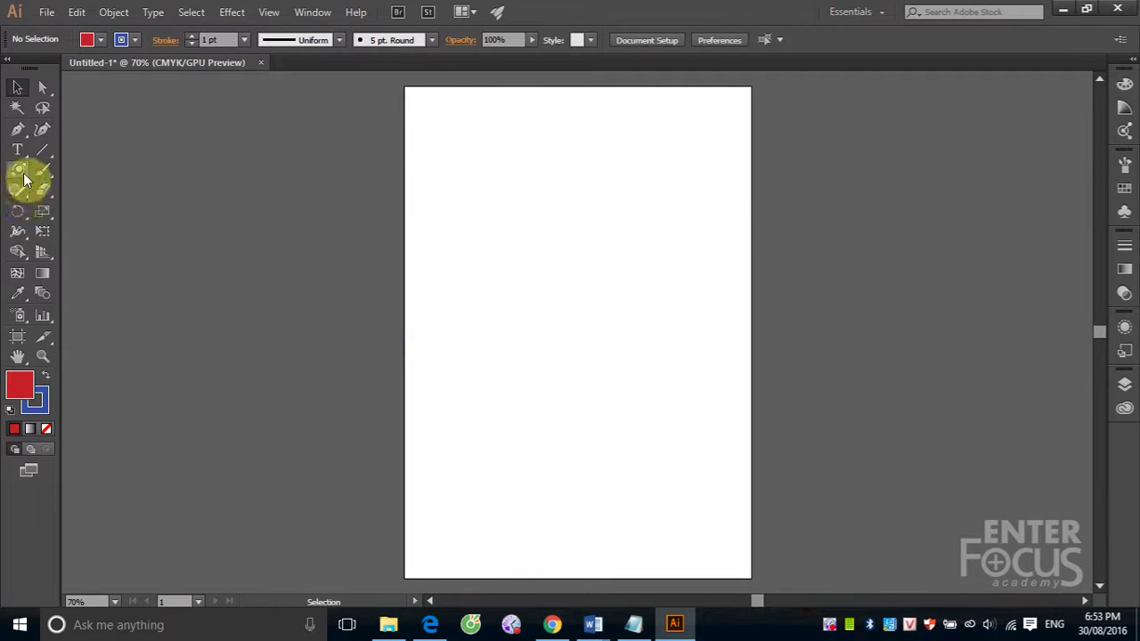
pyautogui.click(20, 169)
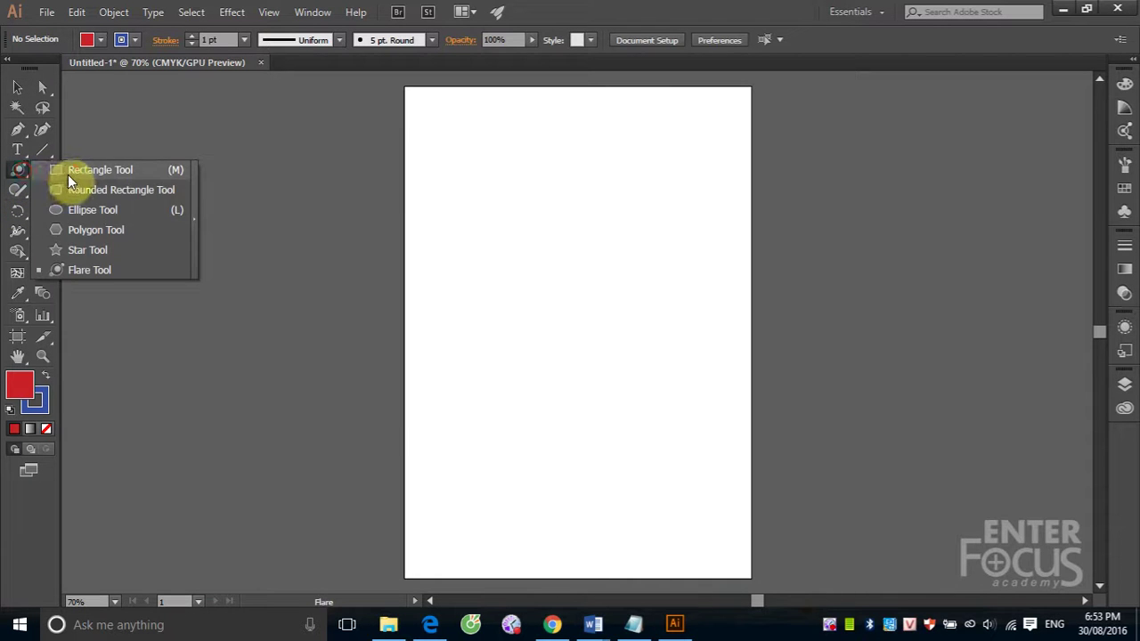
pyautogui.click(76, 169)
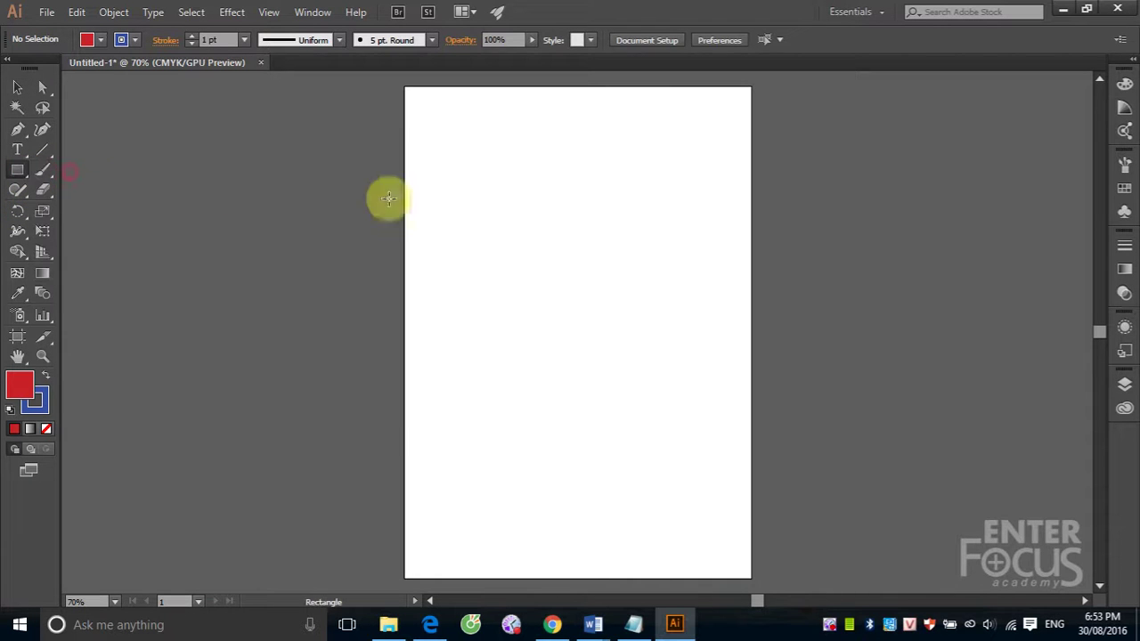
pyautogui.keyDown('ctrl'); pyautogui.click(487, 187); pyautogui.keyUp('ctrl')
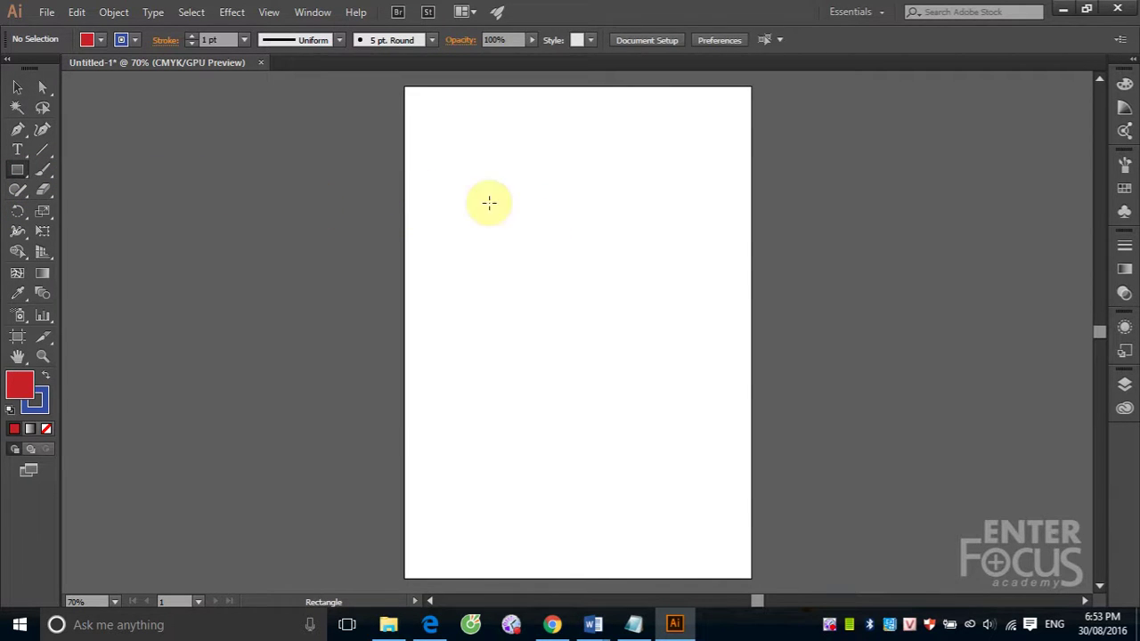
pyautogui.moveTo(494, 194); pyautogui.dragTo(644, 342)
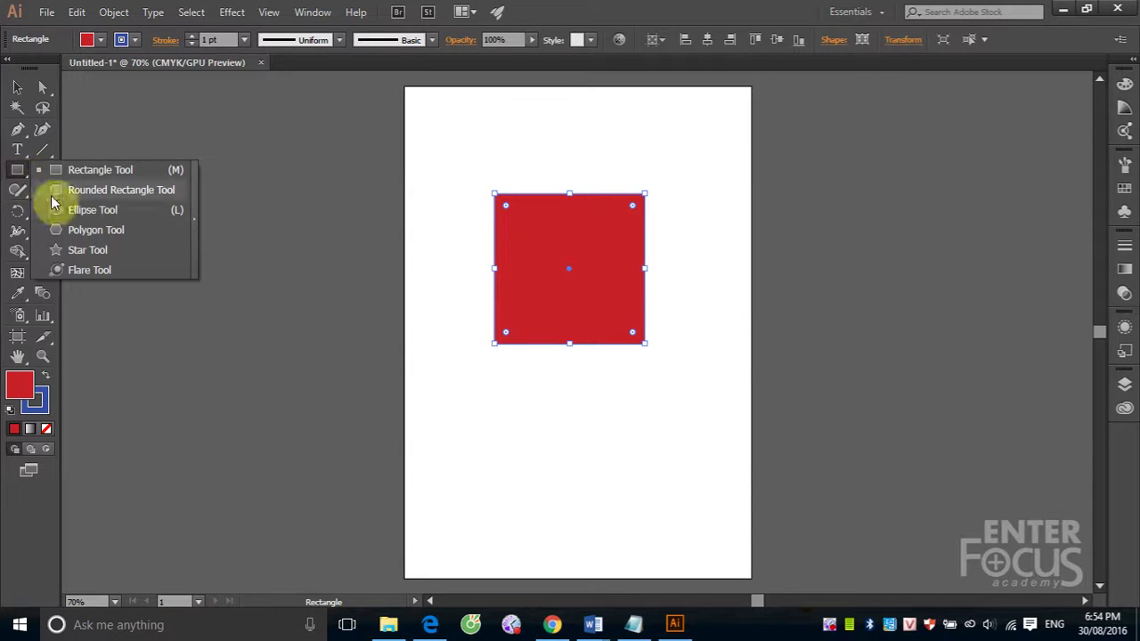
# Draw a red circle below the square, then select both shapes.
pyautogui.moveTo(17, 176); pyautogui.dragTo(45, 208)
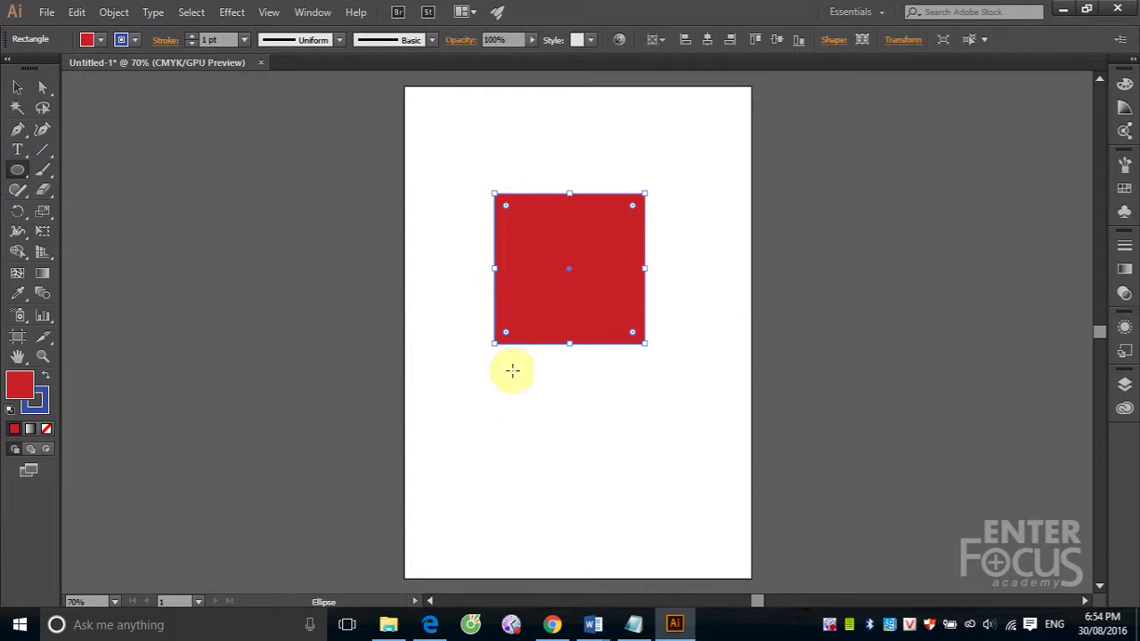
pyautogui.moveTo(504, 397); pyautogui.dragTo(633, 525)
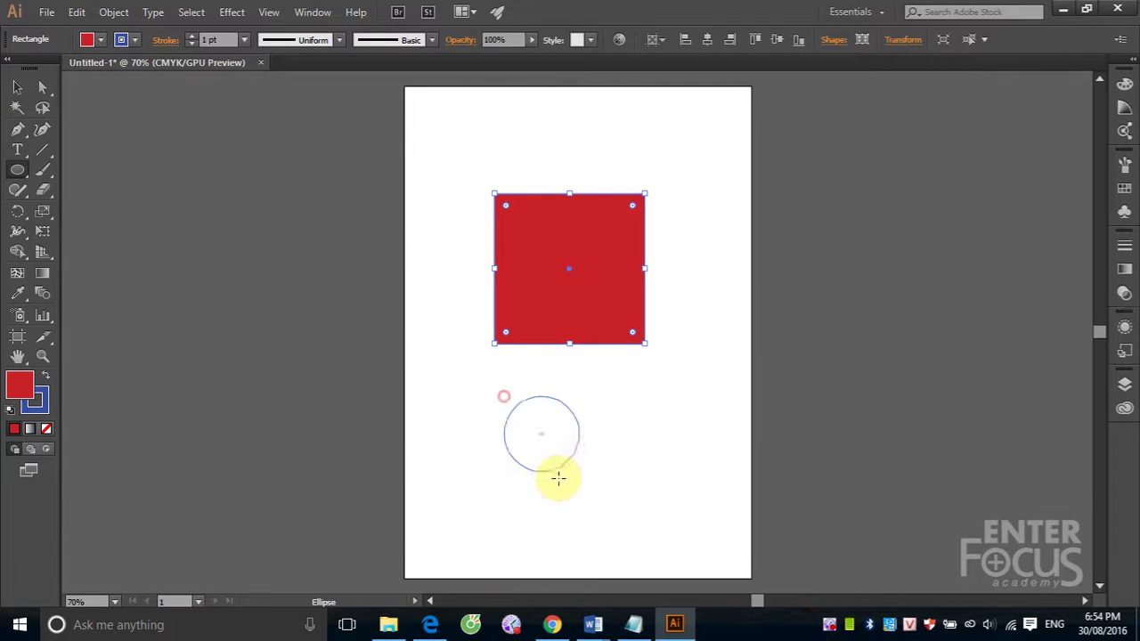
pyautogui.click(18, 87)
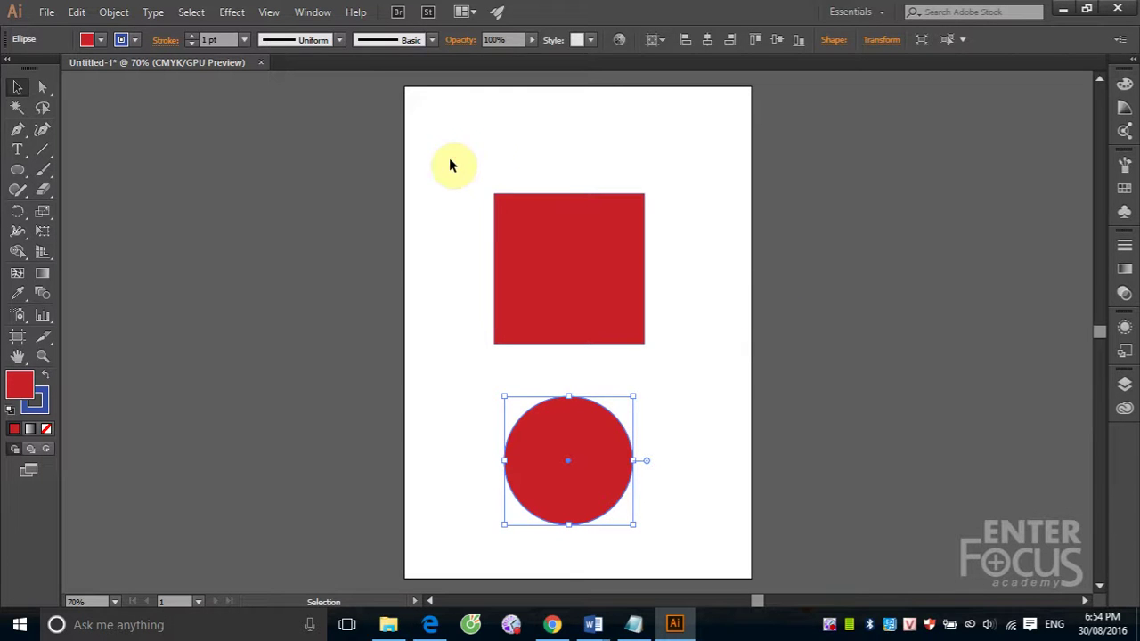
pyautogui.moveTo(437, 170); pyautogui.dragTo(715, 550)
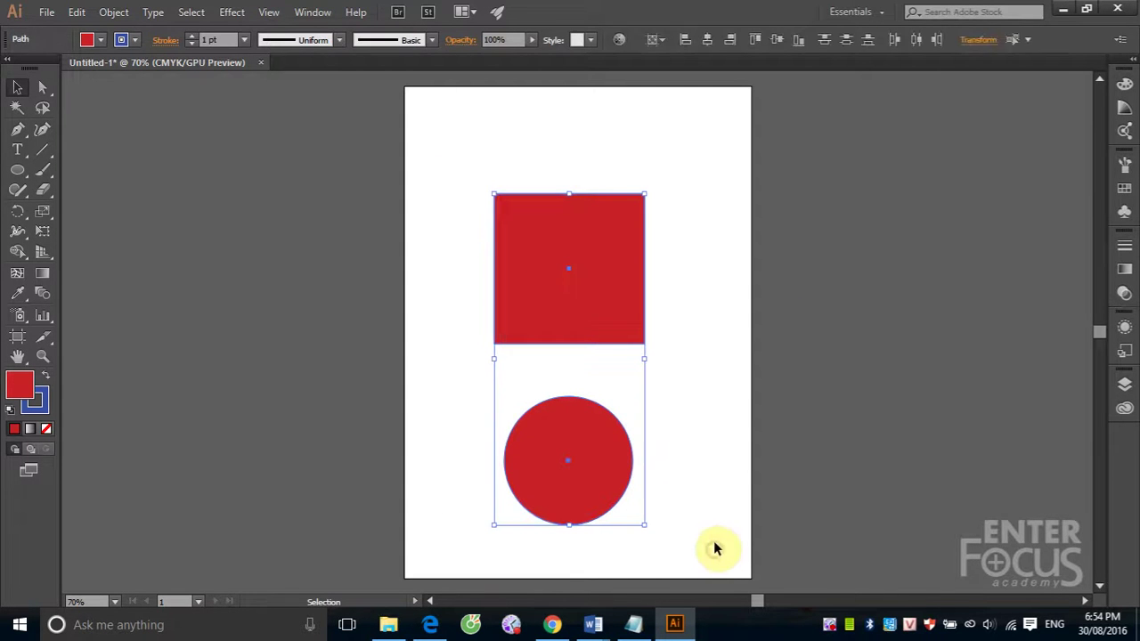